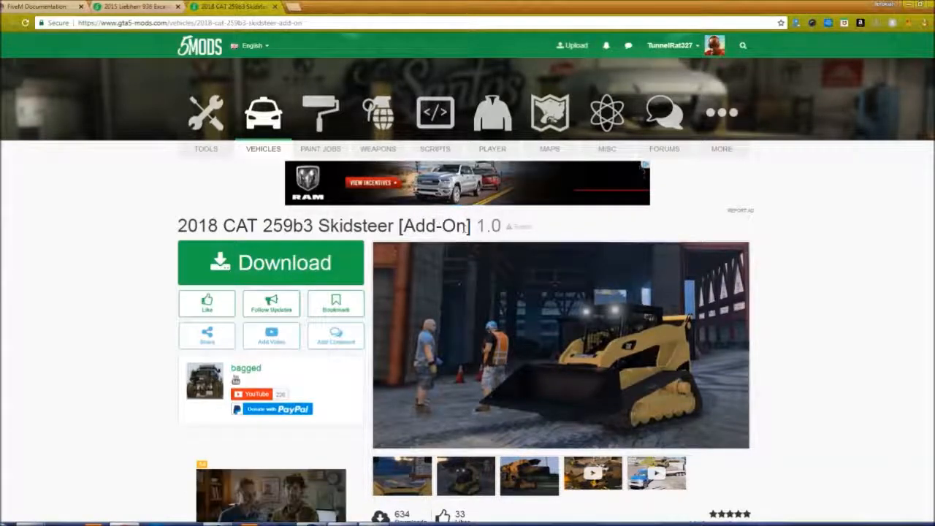
Look through the 2018 CAT 259b3 Skidsteer mod page, including its description, version and the author's other mods.
{"action": "scroll", "coordinate": [578, 339], "scroll_direction": "down", "scroll_amount": 1}
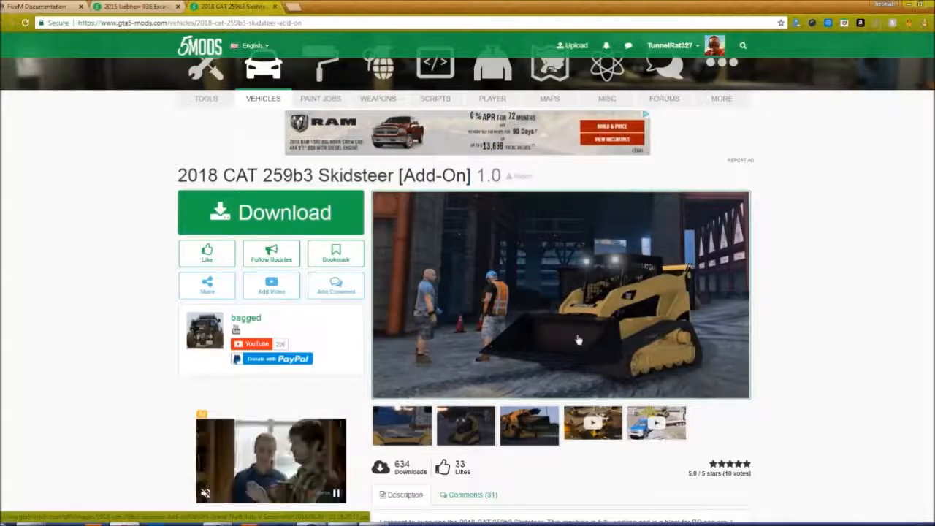
{"action": "scroll", "coordinate": [577, 339], "scroll_direction": "down", "scroll_amount": 4}
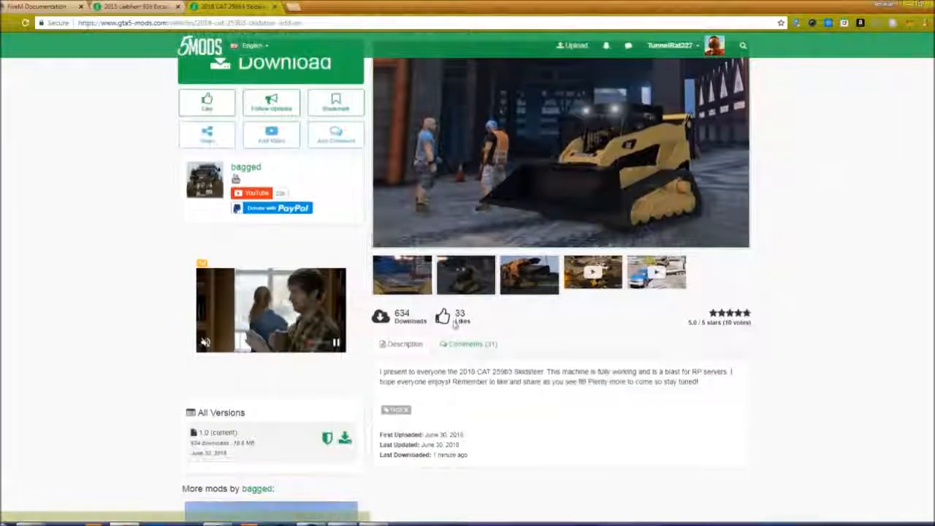
{"action": "scroll", "coordinate": [446, 327], "scroll_direction": "down", "scroll_amount": 4}
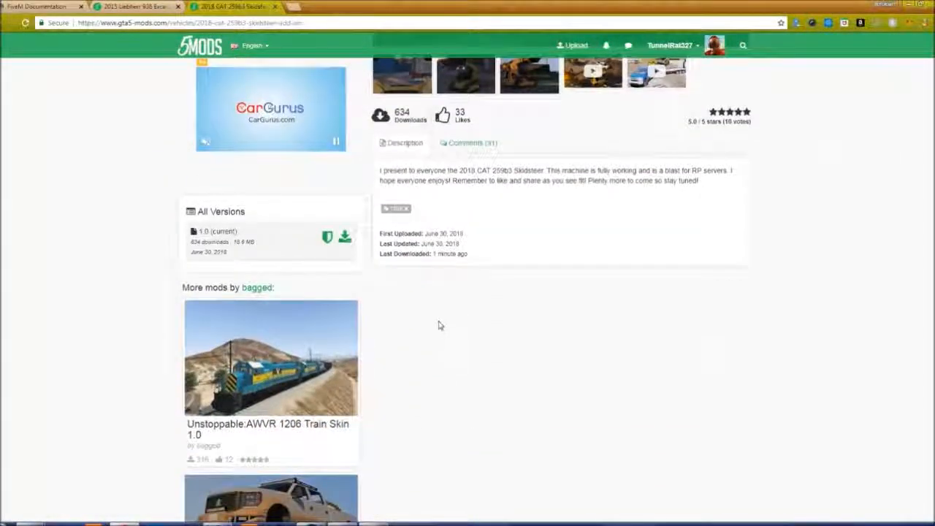
{"action": "scroll", "coordinate": [450, 307], "scroll_direction": "down", "scroll_amount": 5}
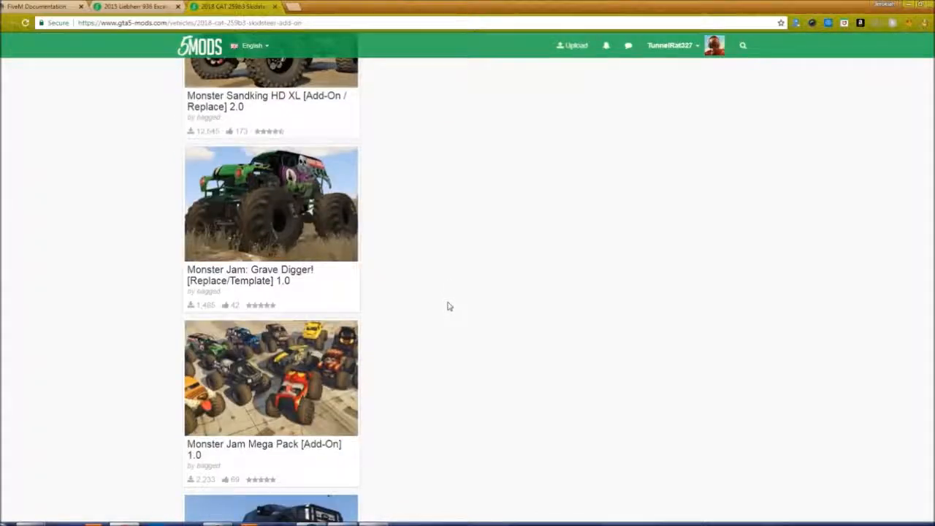
{"action": "scroll", "coordinate": [448, 307], "scroll_direction": "down", "scroll_amount": 4}
{"action": "scroll", "coordinate": [448, 307], "scroll_direction": "up", "scroll_amount": 15}
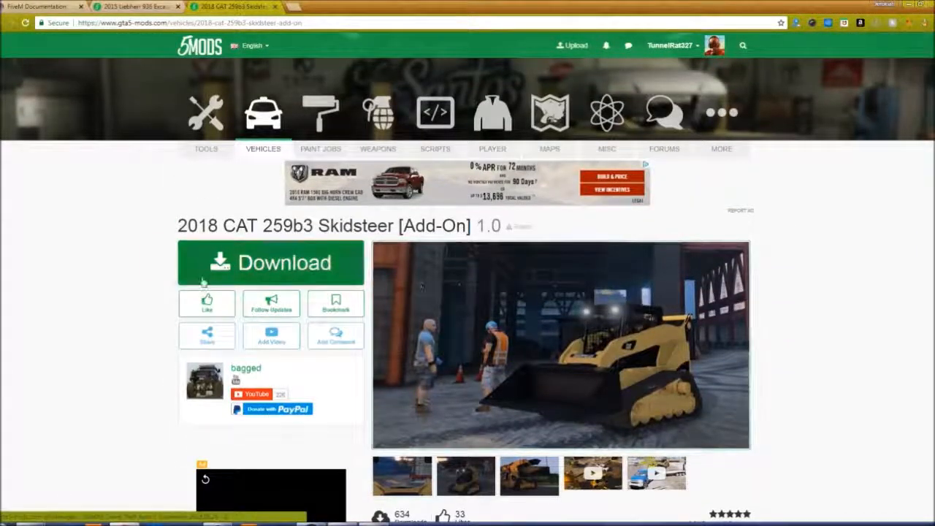
Highlight the [Add-On] label in the skidsteer mod's title to check the mod type.
{"action": "left_click_drag", "start_coordinate": [398, 226], "coordinate": [471, 227]}
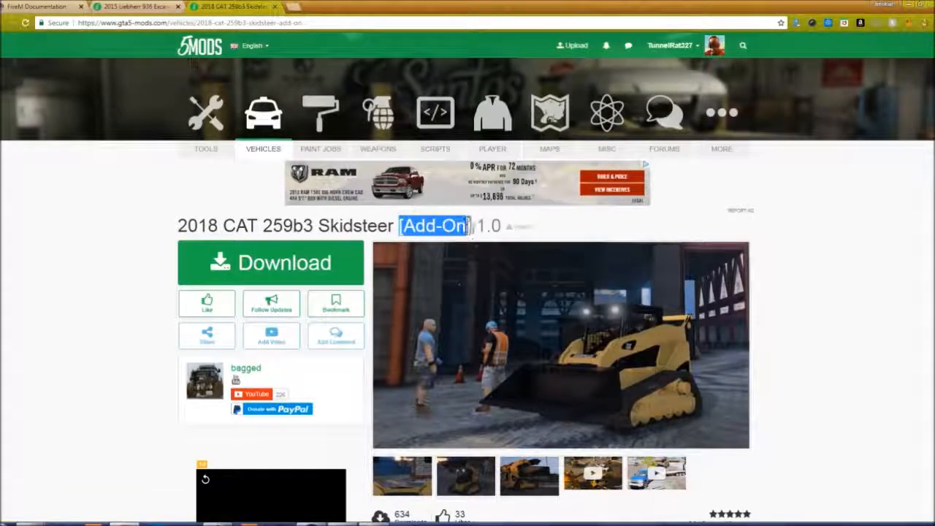
{"action": "left_click", "coordinate": [442, 245]}
{"action": "left_click_drag", "start_coordinate": [398, 226], "coordinate": [476, 227]}
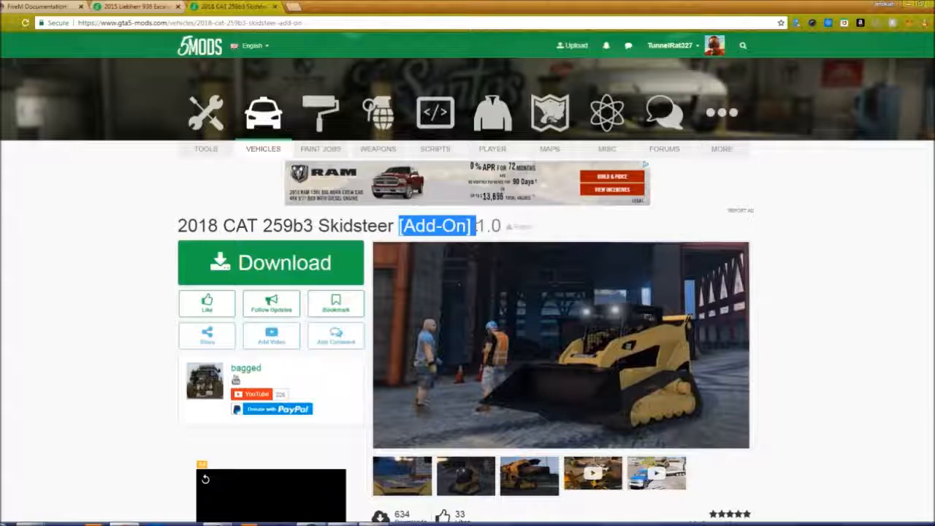
{"action": "left_click", "coordinate": [432, 243]}
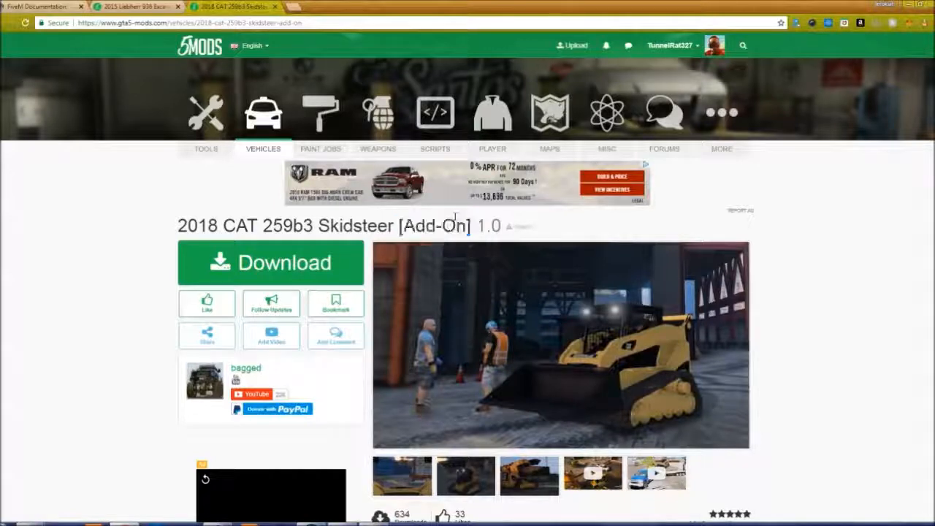
Switch to File Explorer and open the ADDON folder inside FM-Tut\CAT259.
{"action": "left_click", "coordinate": [903, 6]}
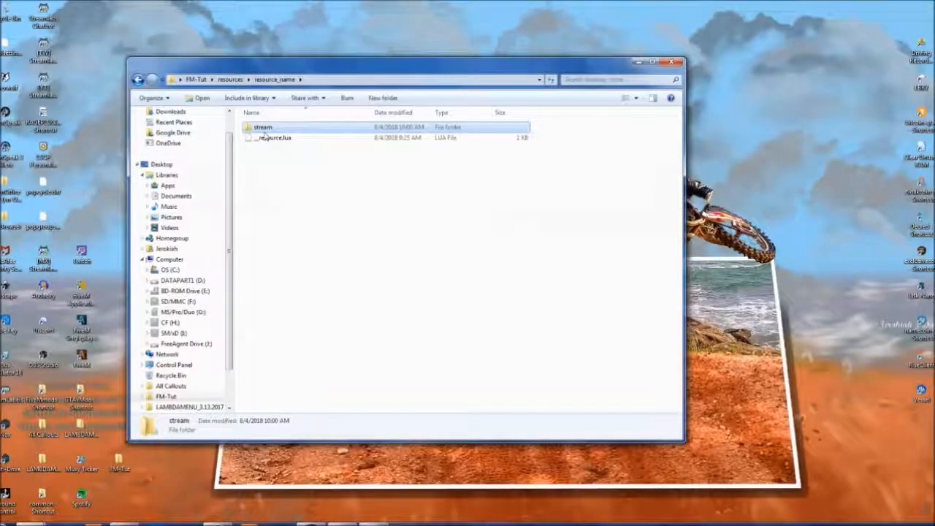
{"action": "key", "text": "BackSpace"}
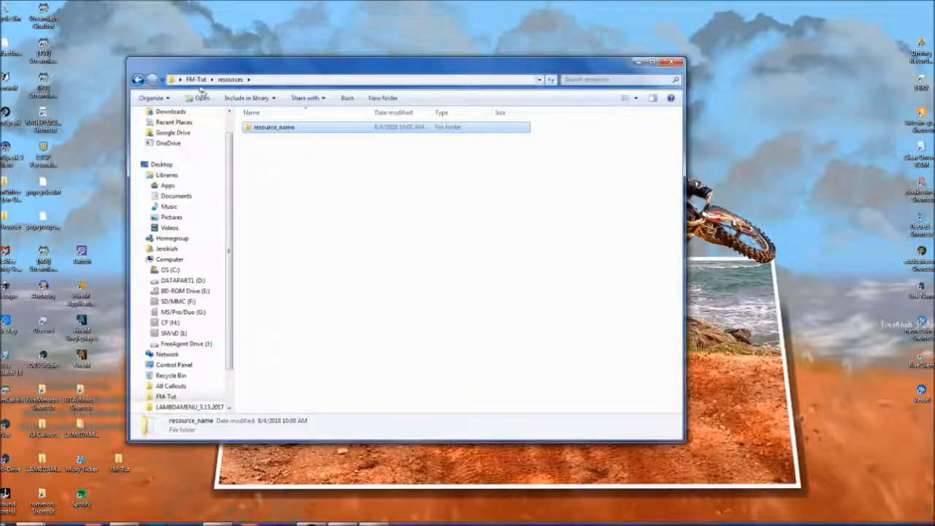
{"action": "left_click", "coordinate": [196, 79]}
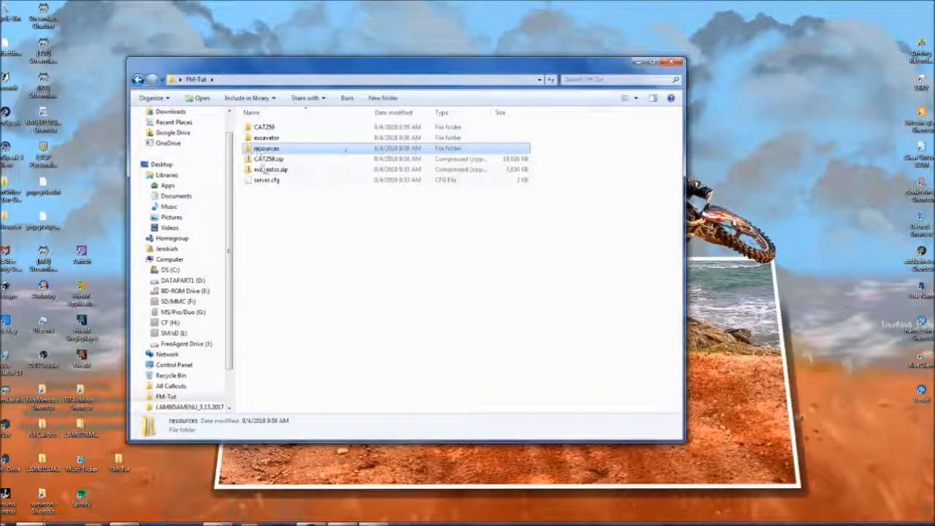
{"action": "double_click", "coordinate": [264, 128]}
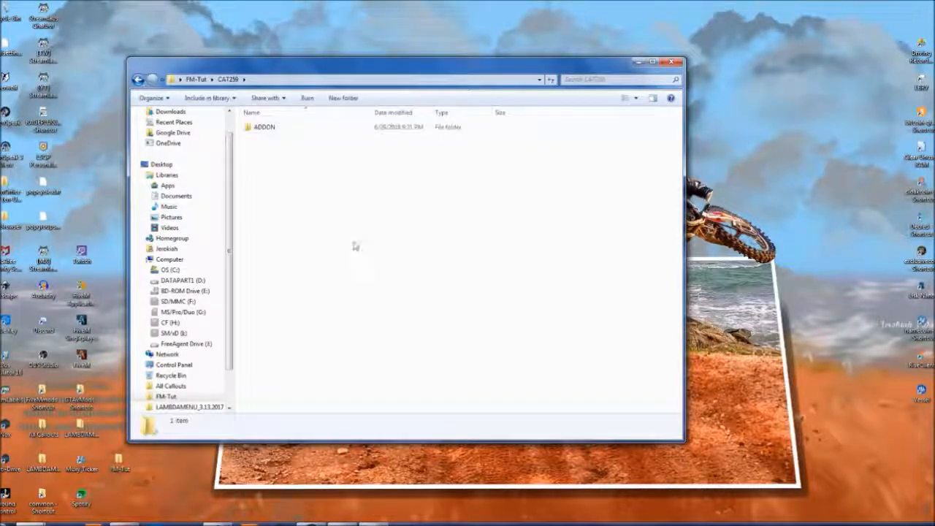
{"action": "left_click", "coordinate": [275, 129]}
{"action": "double_click", "coordinate": [275, 130]}
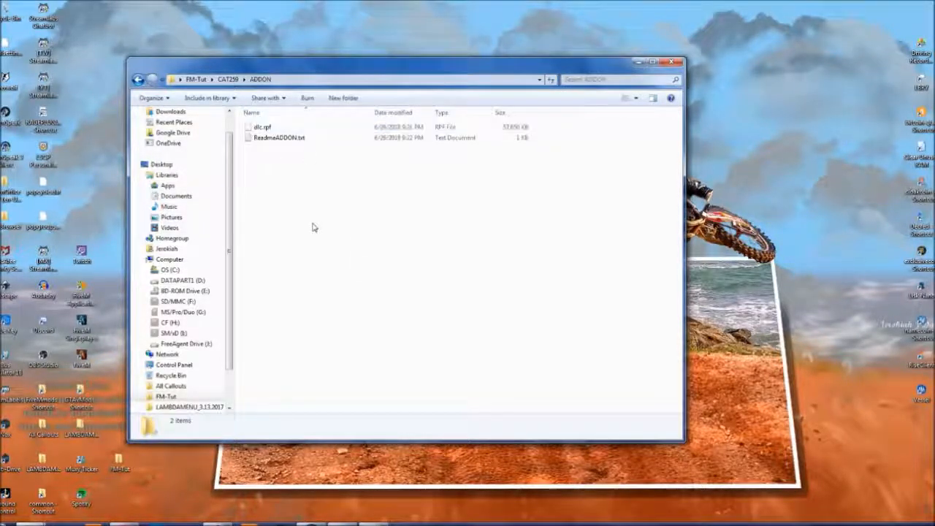
Open ReadmeADDON.txt and read its dlclist.xml, dlc data and vehicle spawning instructions.
{"action": "double_click", "coordinate": [282, 140]}
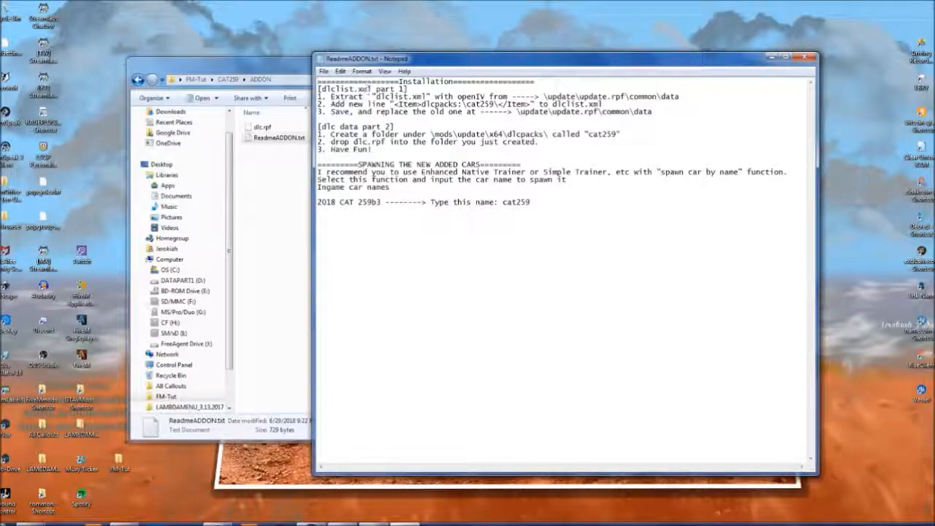
{"action": "left_click_drag", "start_coordinate": [333, 96], "coordinate": [652, 111]}
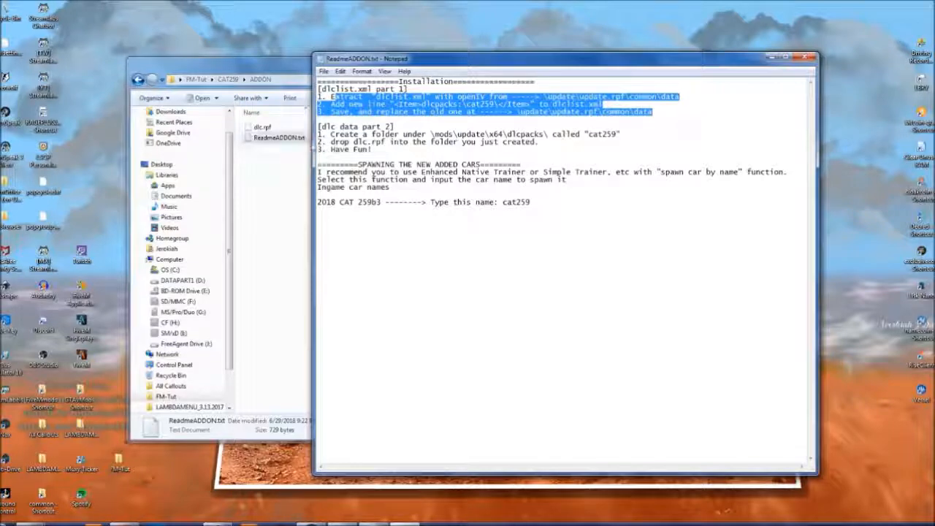
{"action": "left_click", "coordinate": [420, 141]}
{"action": "left_click_drag", "start_coordinate": [317, 133], "coordinate": [572, 170]}
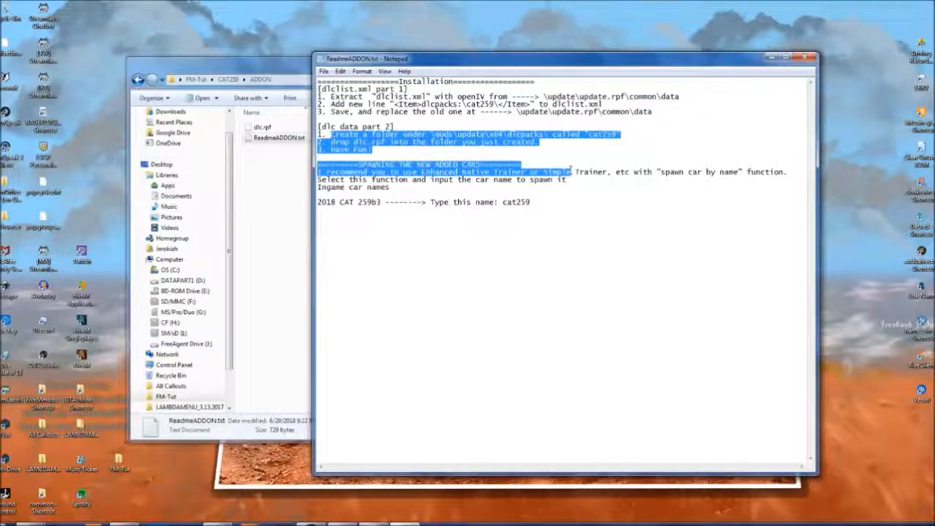
{"action": "left_click", "coordinate": [556, 201]}
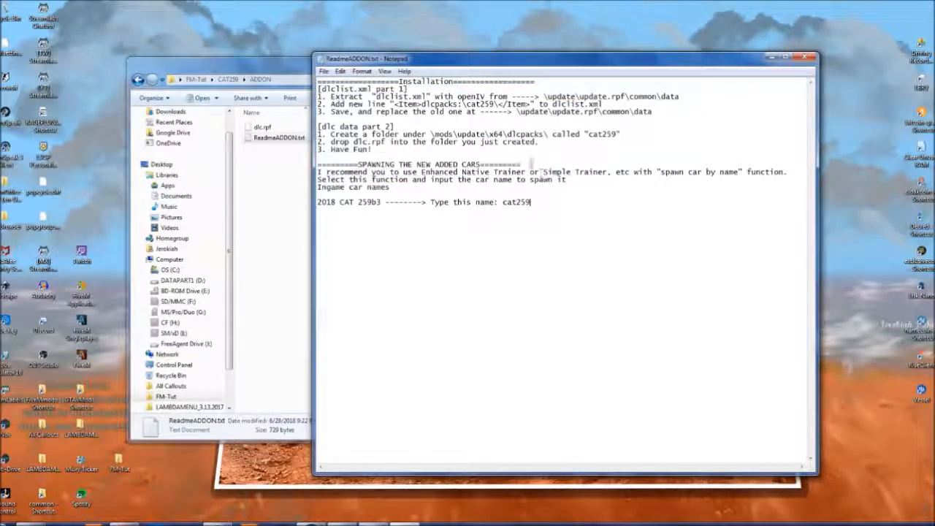
Switch to the Steam library's common folder window and open the Grand Theft Auto V folder.
{"action": "left_click", "coordinate": [217, 71]}
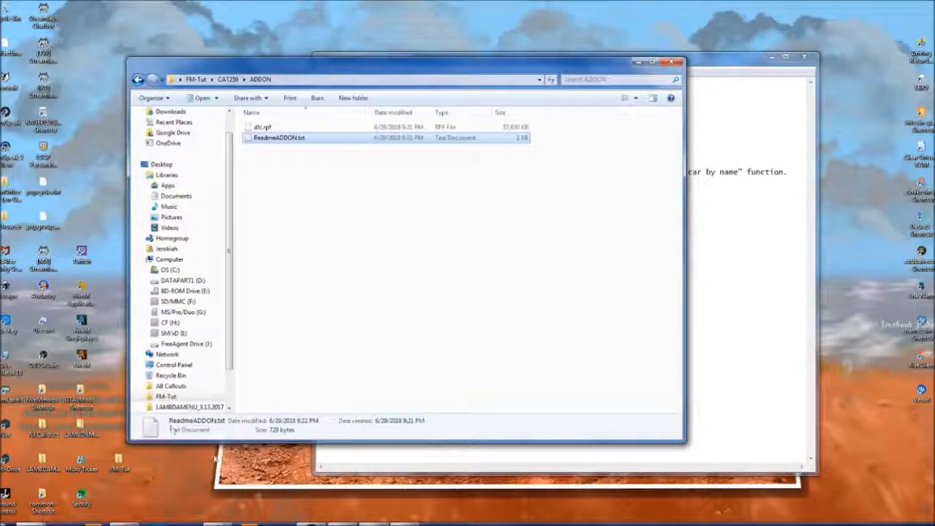
{"action": "mouse_move", "coordinate": [62, 521]}
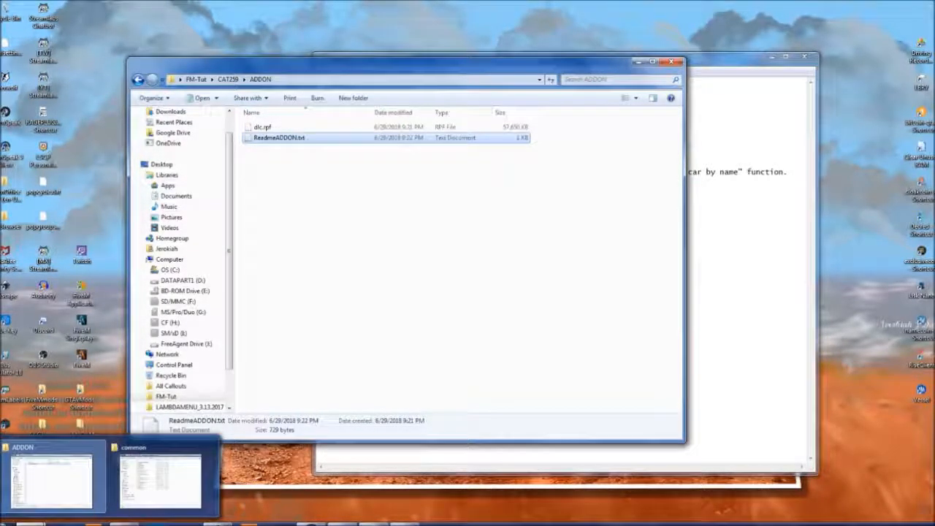
{"action": "left_click", "coordinate": [157, 473]}
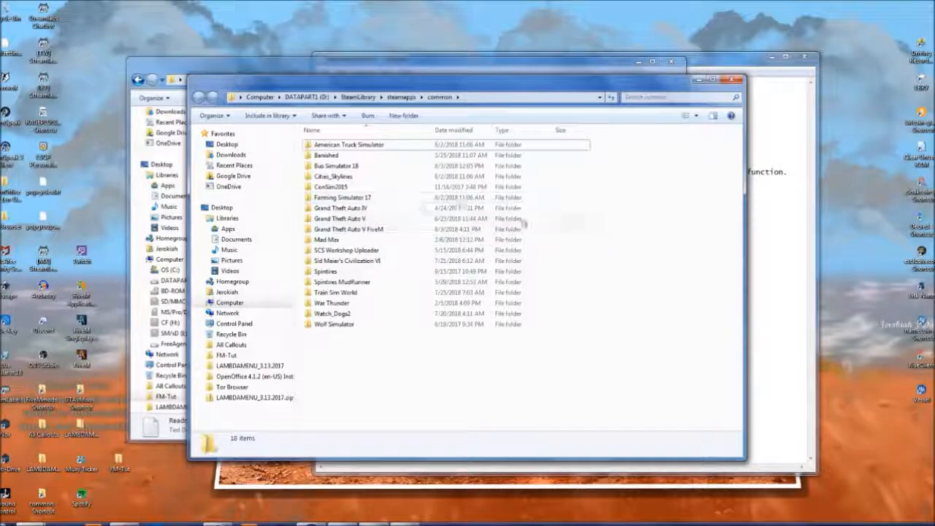
{"action": "left_click", "coordinate": [343, 231]}
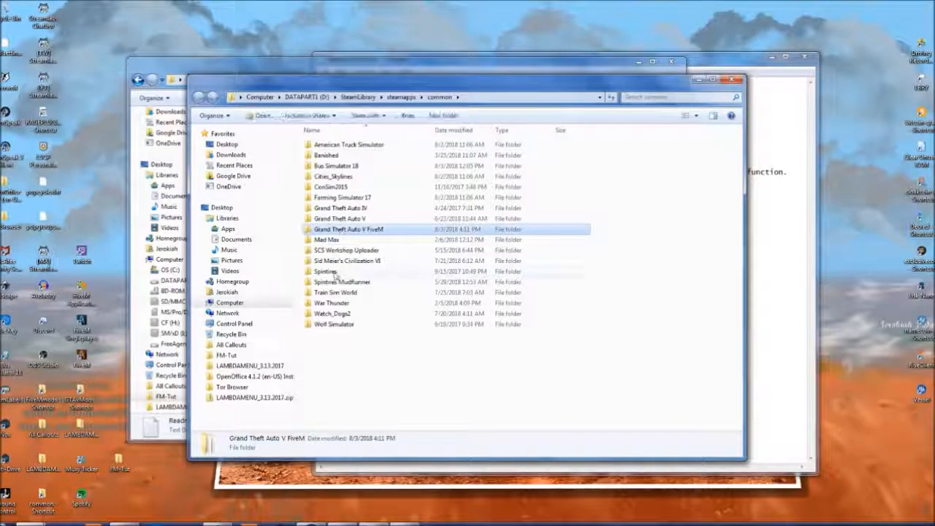
{"action": "left_click", "coordinate": [337, 219]}
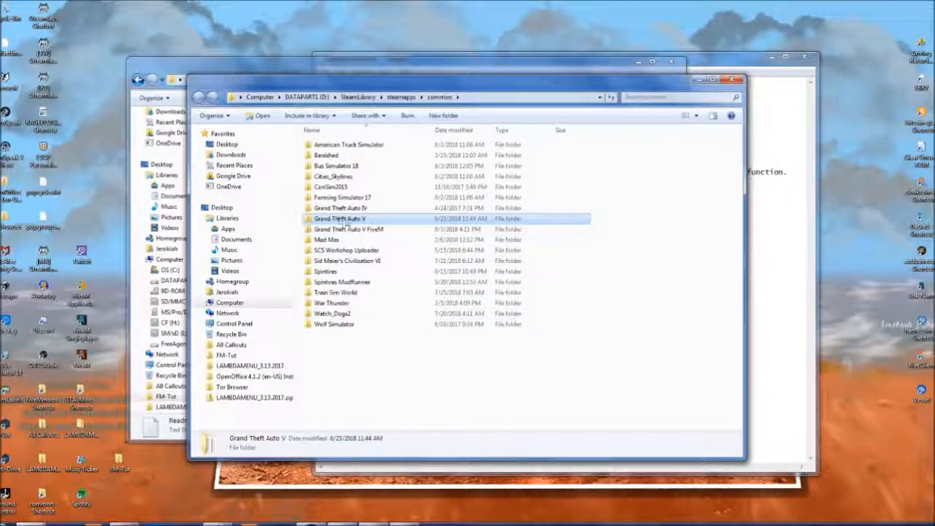
{"action": "mouse_move", "coordinate": [359, 221]}
{"action": "double_click", "coordinate": [333, 219]}
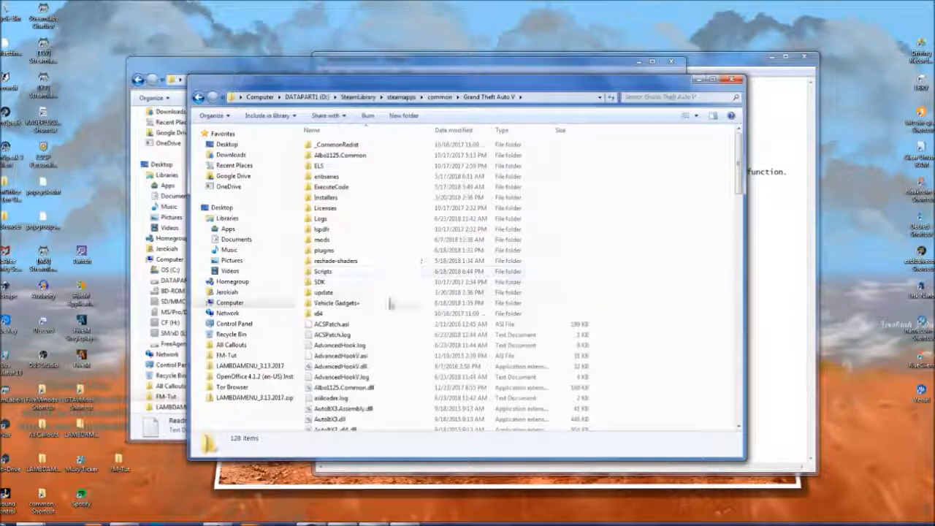
Open the game's mods\update\x64\dlcpacks folder and create a new folder in it.
{"action": "double_click", "coordinate": [321, 239]}
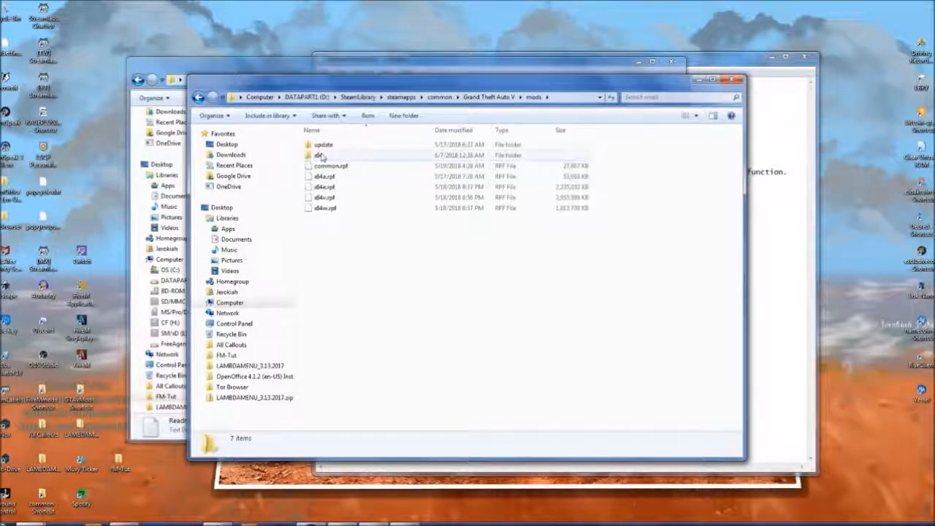
{"action": "key", "text": "BackSpace"}
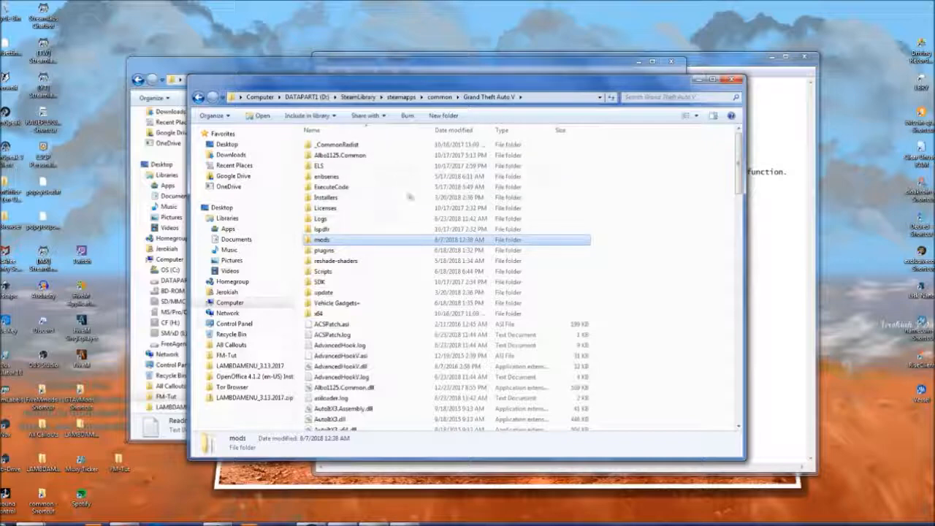
{"action": "double_click", "coordinate": [323, 241]}
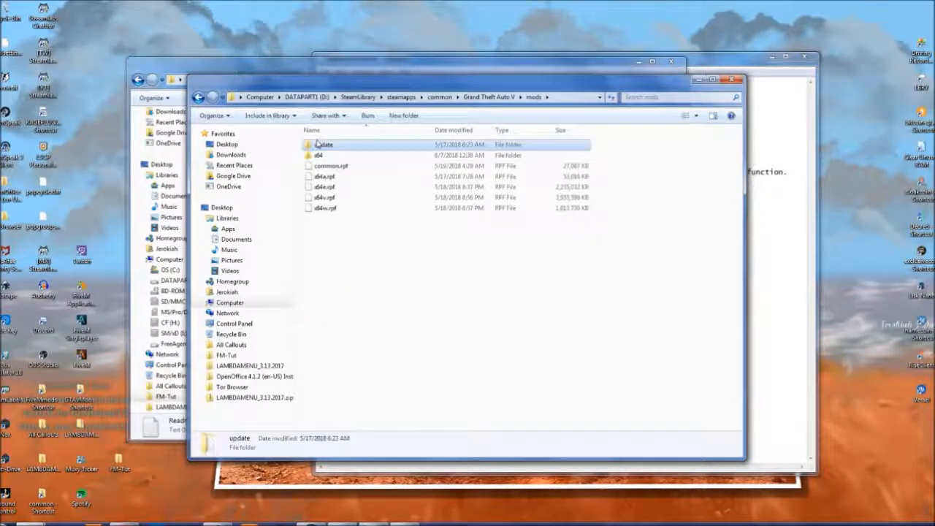
{"action": "double_click", "coordinate": [321, 146]}
{"action": "double_click", "coordinate": [319, 147]}
{"action": "double_click", "coordinate": [319, 146]}
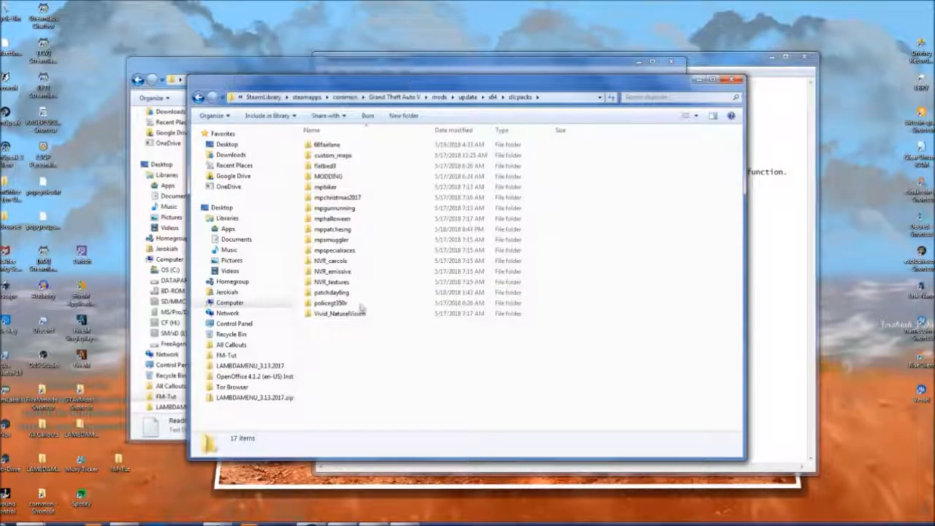
{"action": "right_click", "coordinate": [348, 380]}
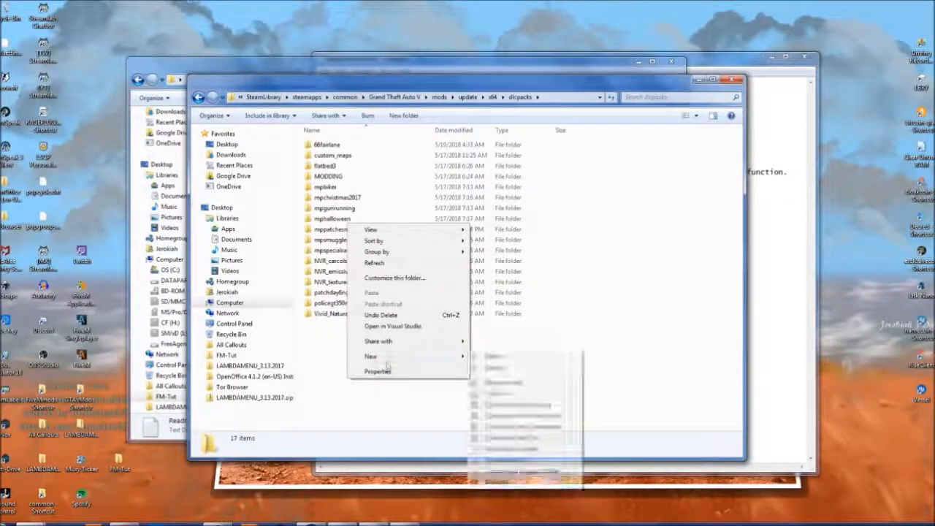
{"action": "left_click", "coordinate": [490, 358]}
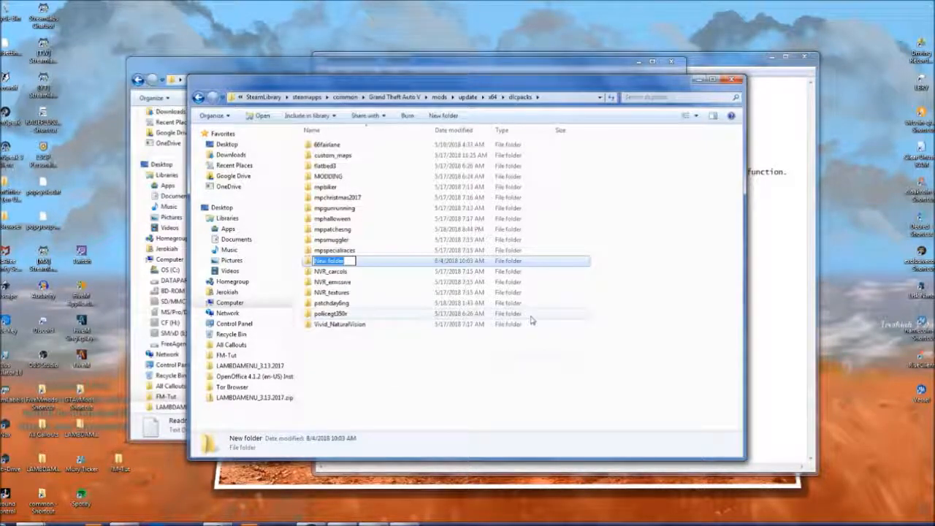
{"action": "type", "text": "CAT"}
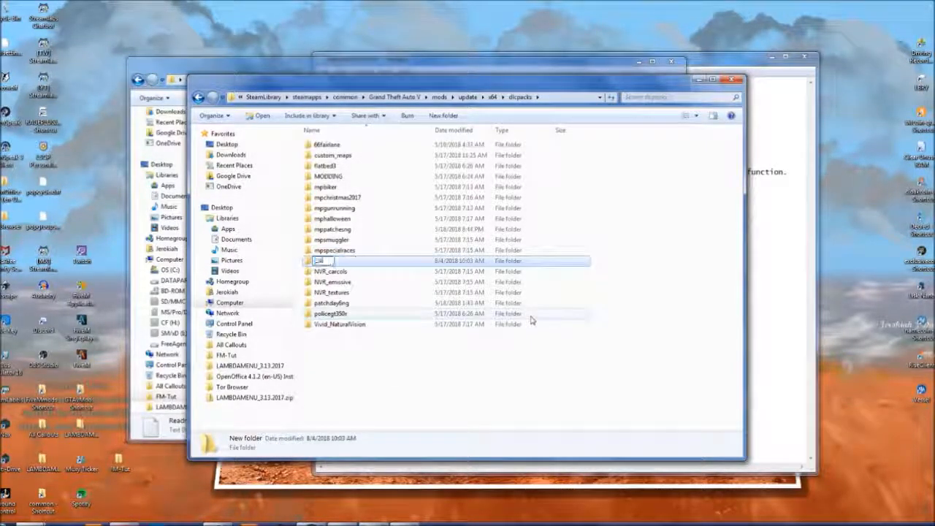
{"action": "key", "text": "BackSpace"}
{"action": "key", "text": "BackSpace"}
{"action": "key", "text": "BackSpace"}
{"action": "type", "text": "cat"}
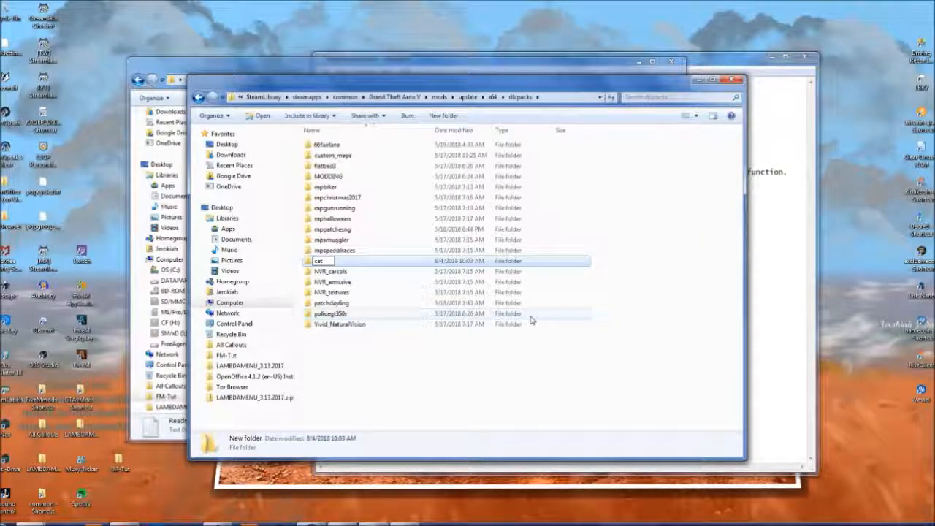
{"action": "key", "text": "BackSpace"}
{"action": "key", "text": "BackSpace"}
{"action": "key", "text": "BackSpace"}
Name the new dlcpacks folder bobcat, open it, and move its window so the ADDON folder's files are reachable.
{"action": "type", "text": "bo"}
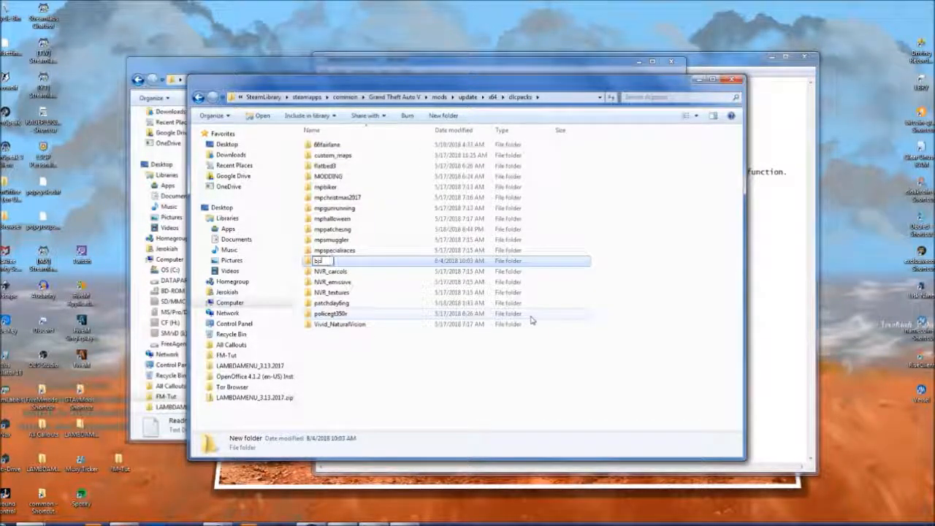
{"action": "type", "text": "bcat"}
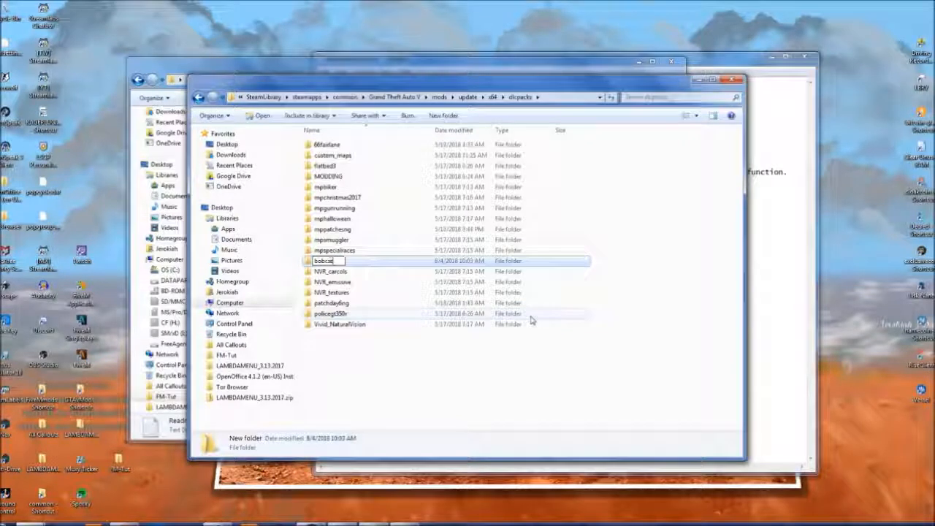
{"action": "key", "text": "Return"}
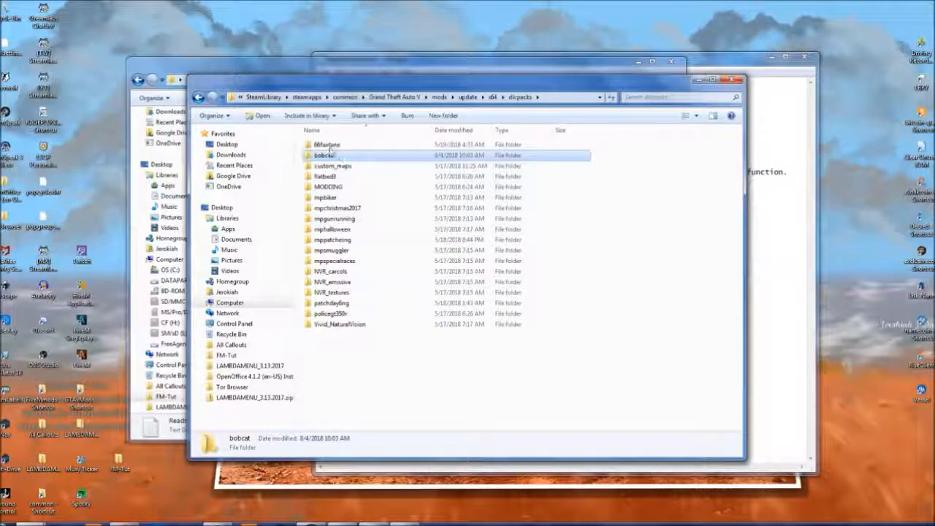
{"action": "double_click", "coordinate": [323, 155]}
{"action": "left_click_drag", "start_coordinate": [361, 86], "coordinate": [452, 147]}
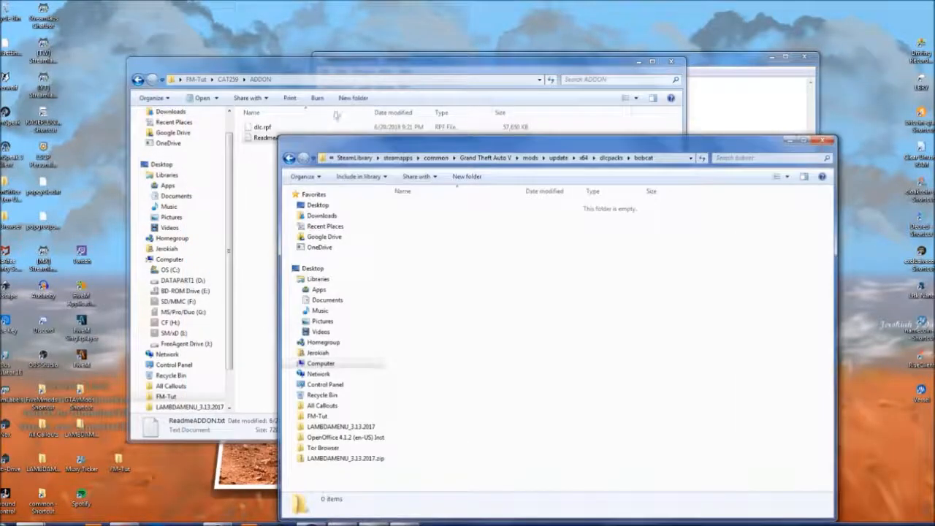
Copy dlc.rpf from the ADDON folder into the empty bobcat folder.
{"action": "right_click", "coordinate": [261, 129]}
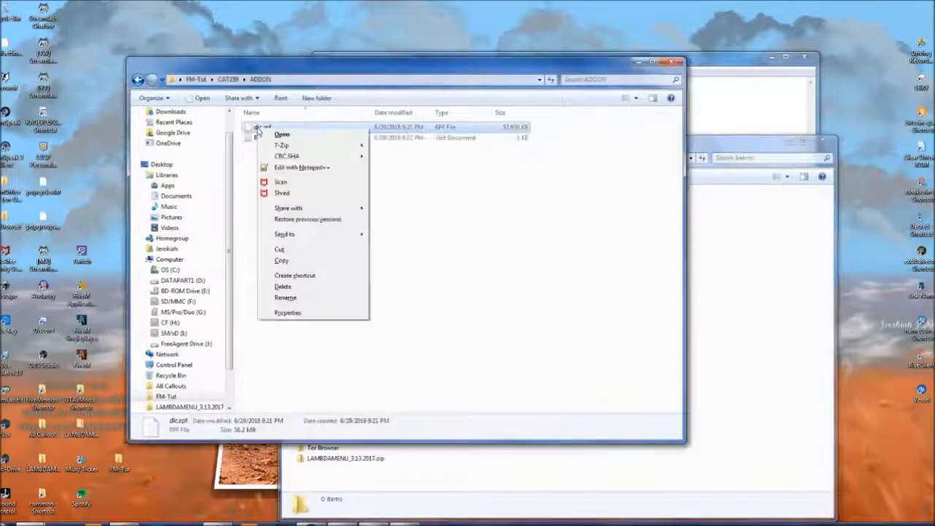
{"action": "left_click", "coordinate": [280, 261]}
{"action": "left_click", "coordinate": [764, 344]}
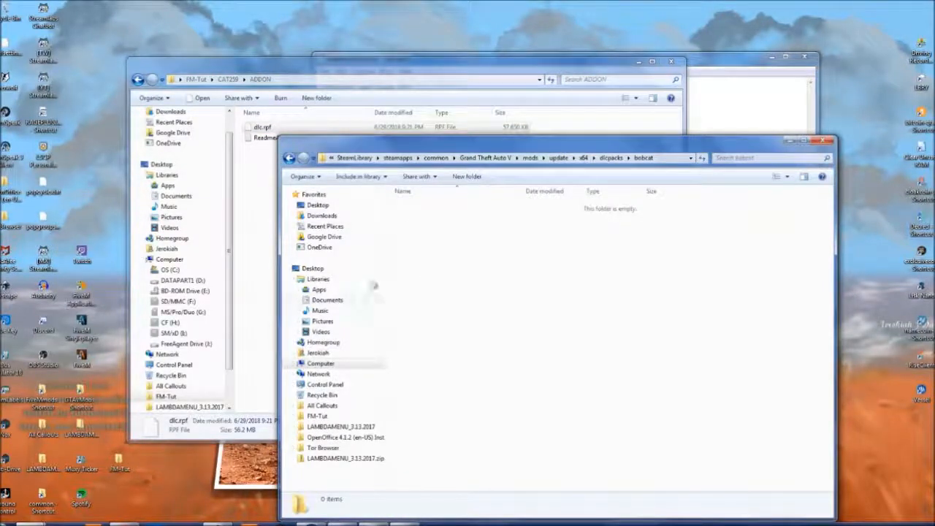
{"action": "right_click", "coordinate": [498, 288]}
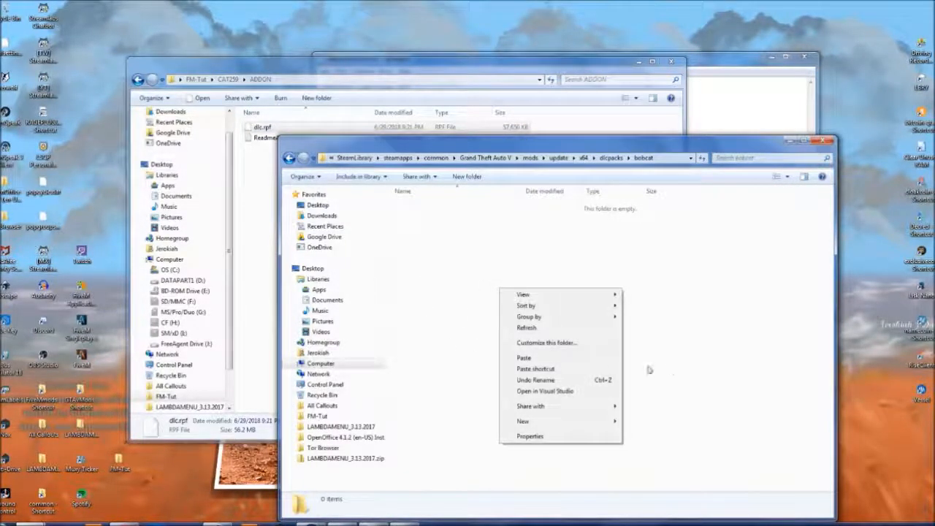
{"action": "left_click", "coordinate": [564, 359]}
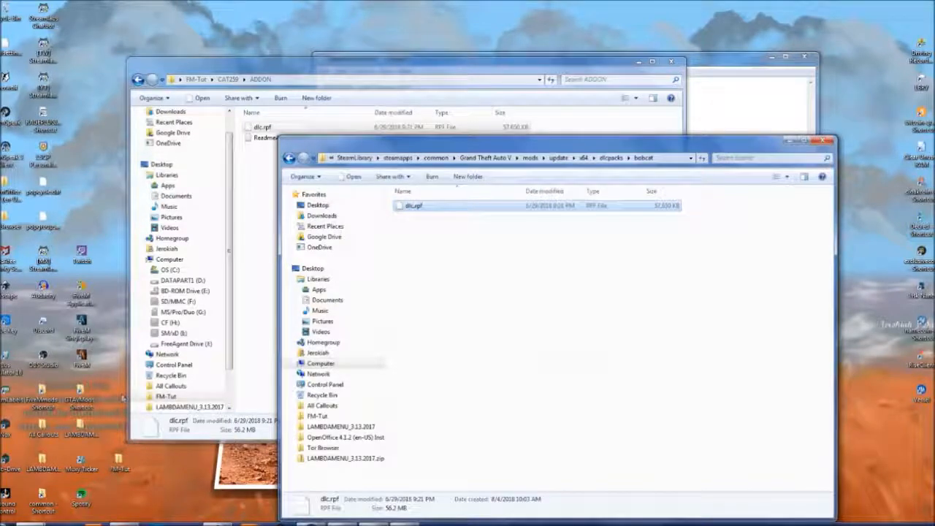
Switch to OpenIV, expand mods\update\x64\dlcpacks and open dlc.rpf inside the bobcat folder.
{"action": "key", "text": "alt+Tab"}
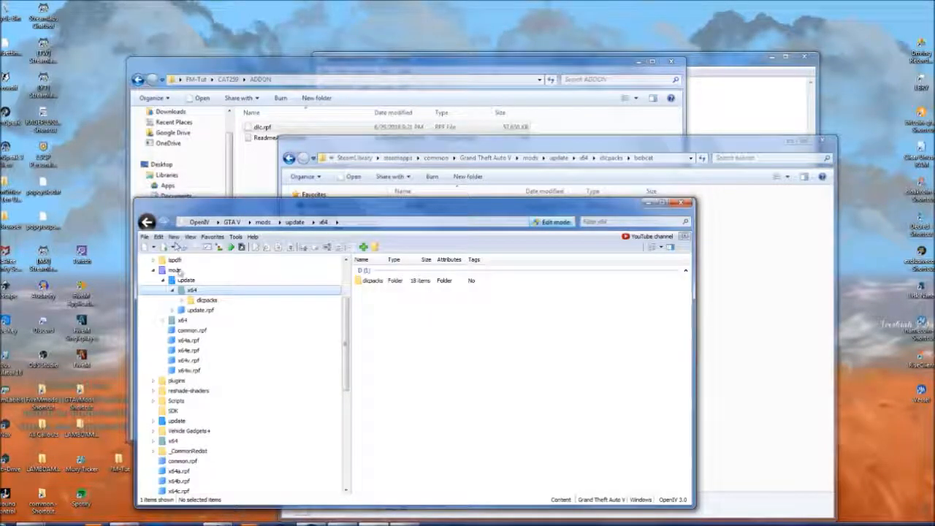
{"action": "left_click", "coordinate": [192, 300]}
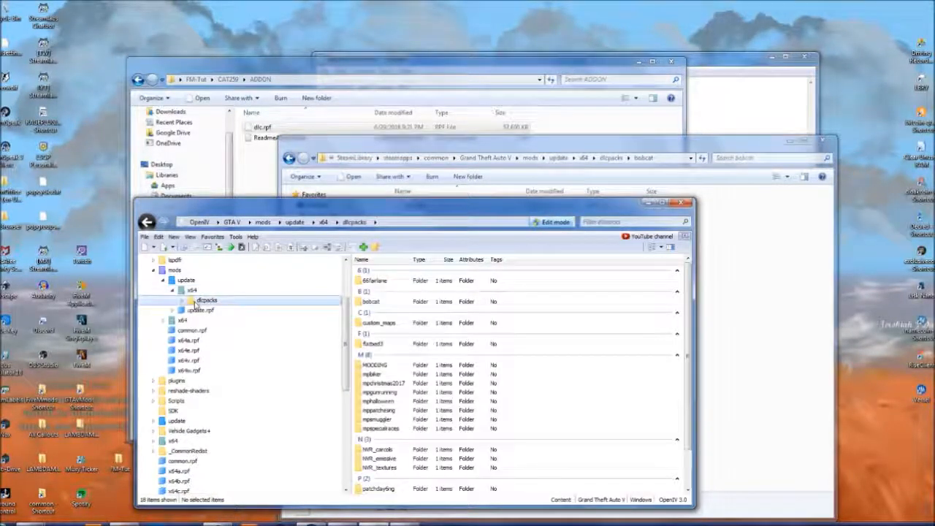
{"action": "double_click", "coordinate": [198, 301]}
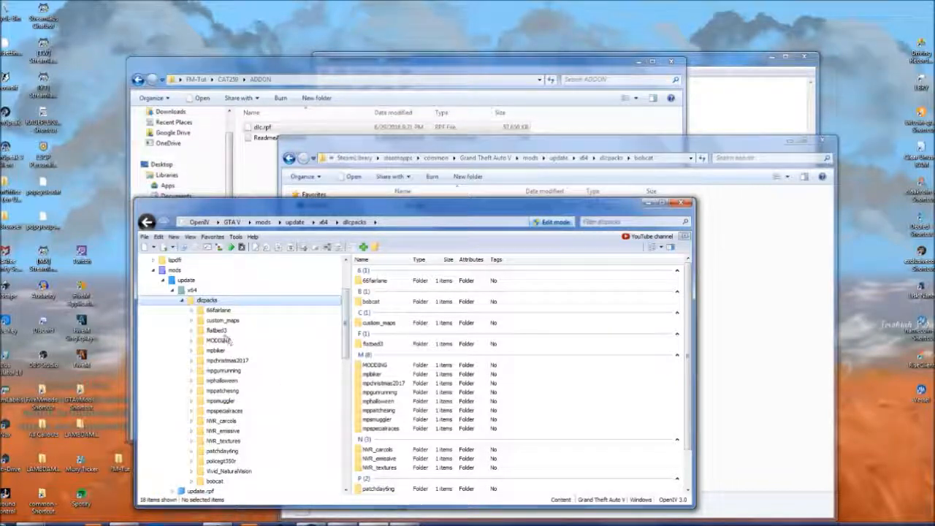
{"action": "double_click", "coordinate": [217, 481]}
{"action": "double_click", "coordinate": [221, 482]}
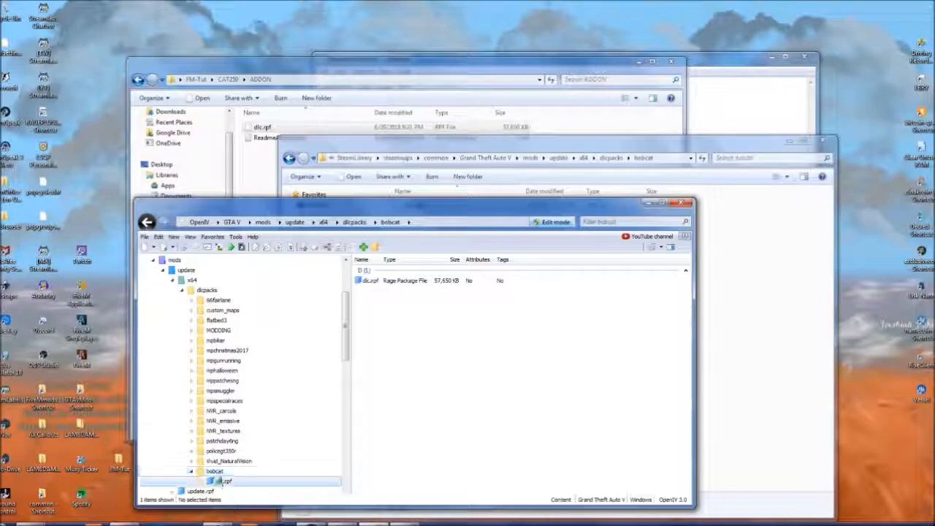
{"action": "scroll", "coordinate": [263, 442], "scroll_direction": "down", "scroll_amount": 4}
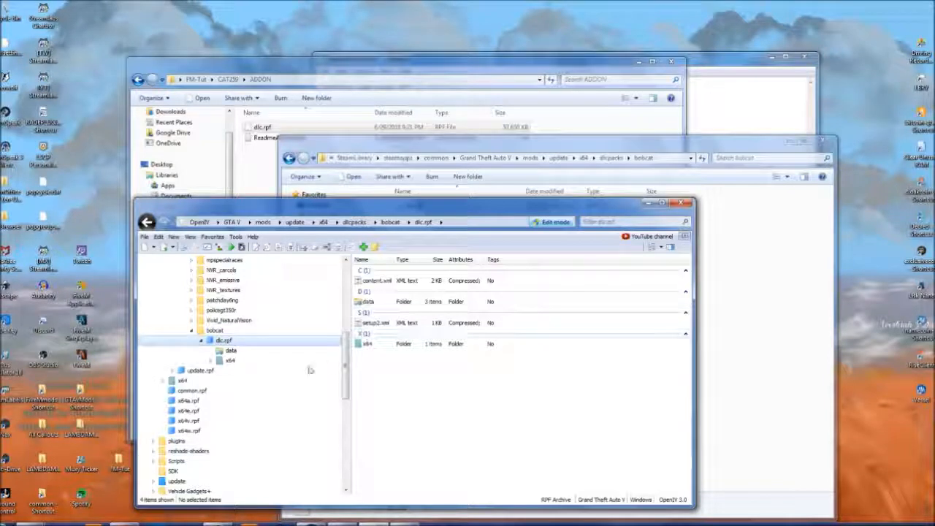
Open x64\vehicles.rpf inside dlc.rpf and select the three cat259 model and texture files.
{"action": "double_click", "coordinate": [219, 362]}
{"action": "left_click", "coordinate": [245, 371]}
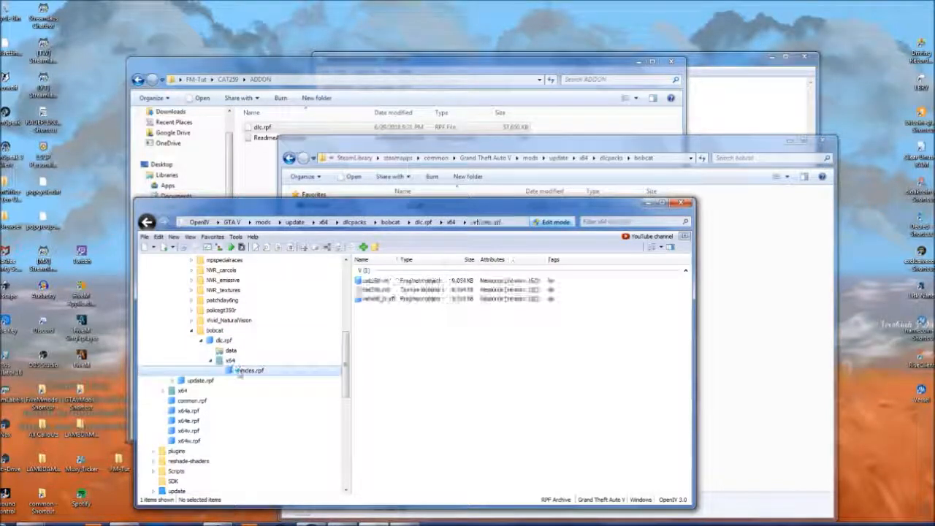
{"action": "left_click_drag", "start_coordinate": [391, 333], "coordinate": [356, 276]}
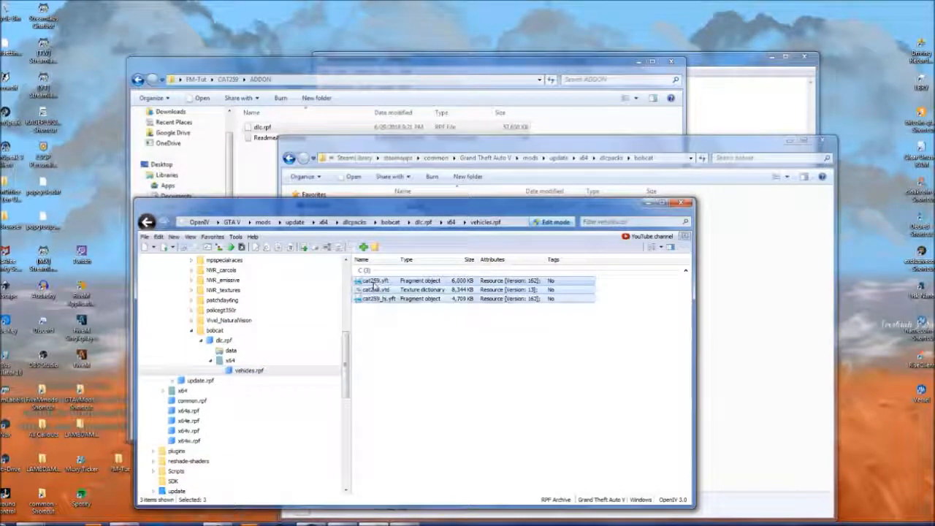
Close ReadmeADDON.txt and browse from the FM-Tut folder to resources\resource_name\stream.
{"action": "left_click", "coordinate": [772, 122]}
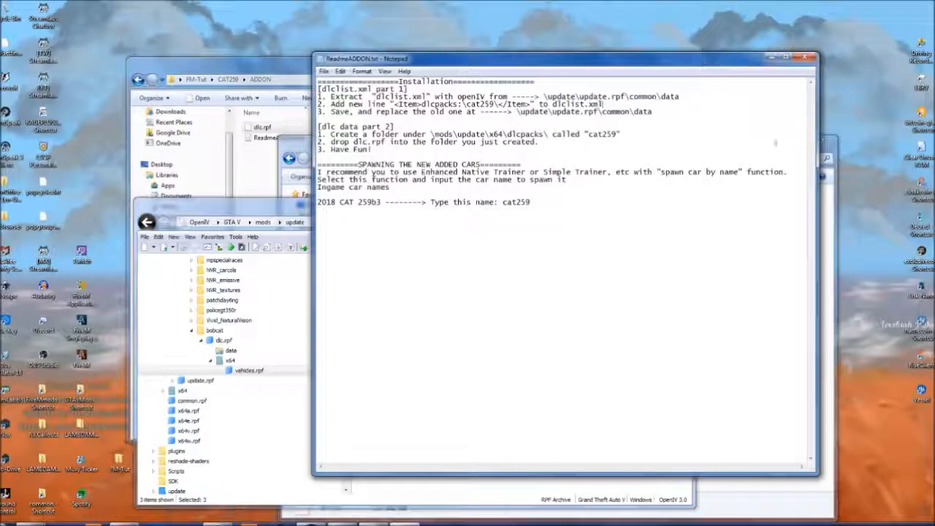
{"action": "left_click", "coordinate": [805, 57]}
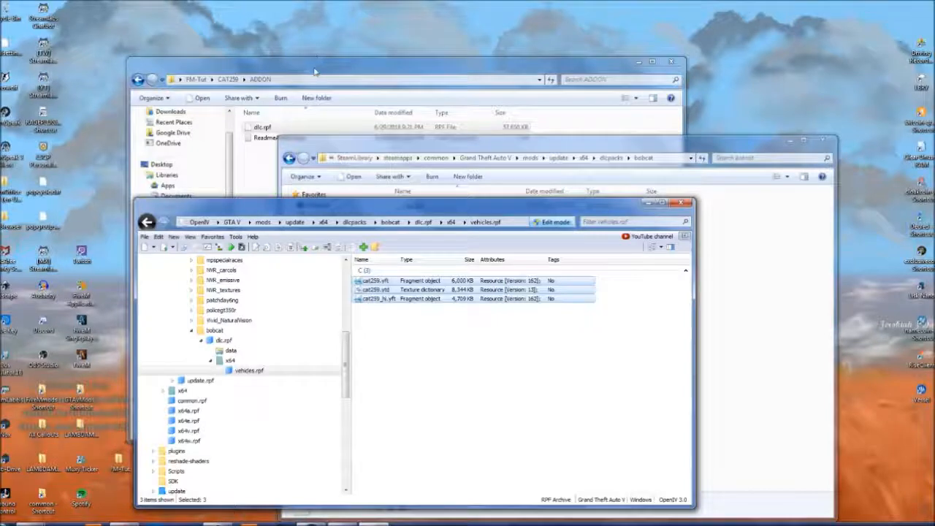
{"action": "left_click", "coordinate": [261, 127]}
{"action": "left_click", "coordinate": [196, 78]}
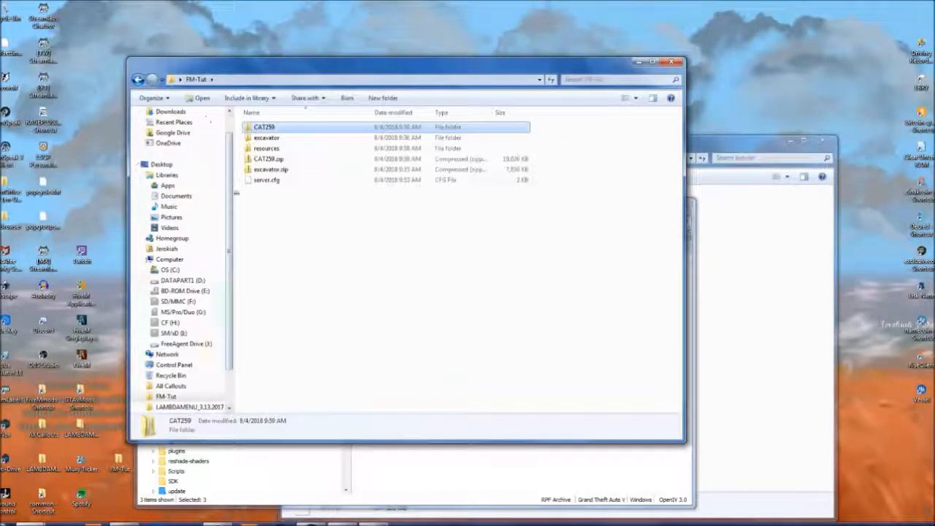
{"action": "left_click", "coordinate": [264, 149]}
{"action": "double_click", "coordinate": [263, 150]}
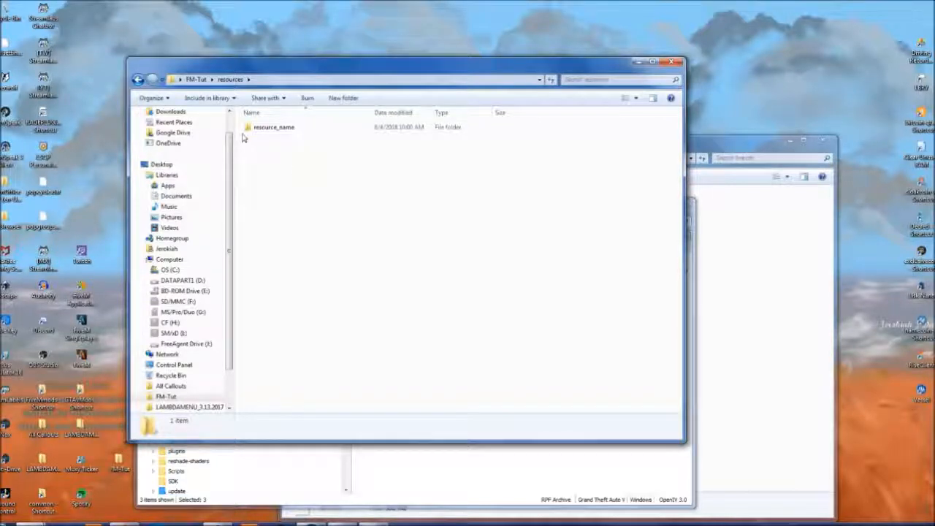
{"action": "double_click", "coordinate": [267, 128]}
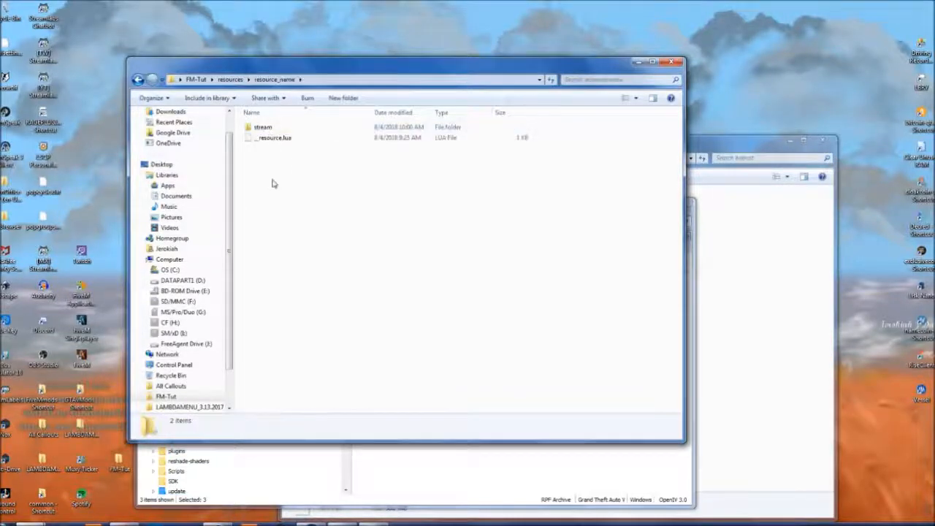
{"action": "double_click", "coordinate": [262, 128]}
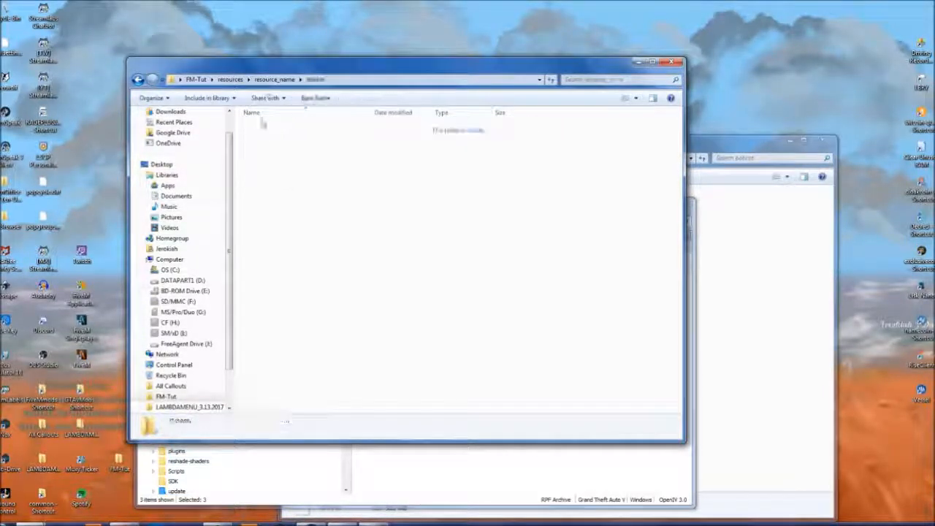
Return to the resource_name folder and open __resource.lua in Notepad++.
{"action": "left_click", "coordinate": [272, 79]}
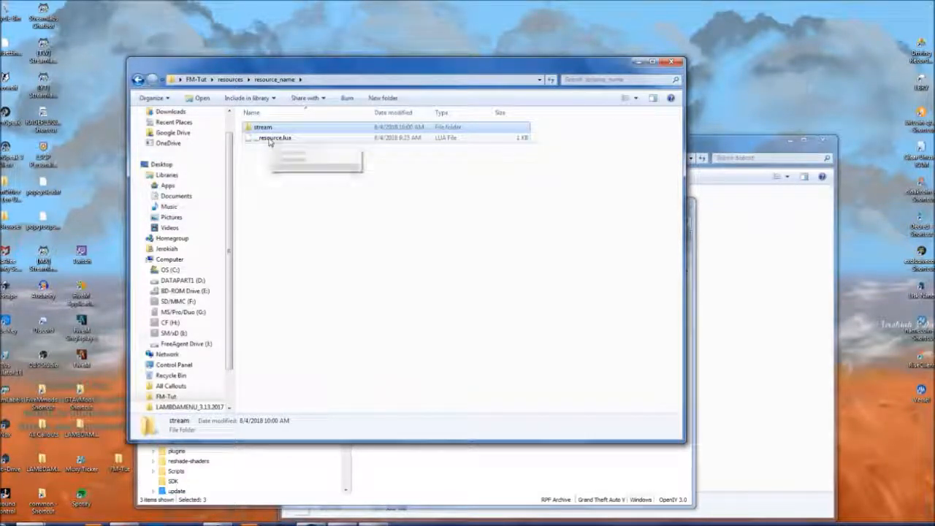
{"action": "right_click", "coordinate": [270, 140]}
{"action": "mouse_move", "coordinate": [298, 168]}
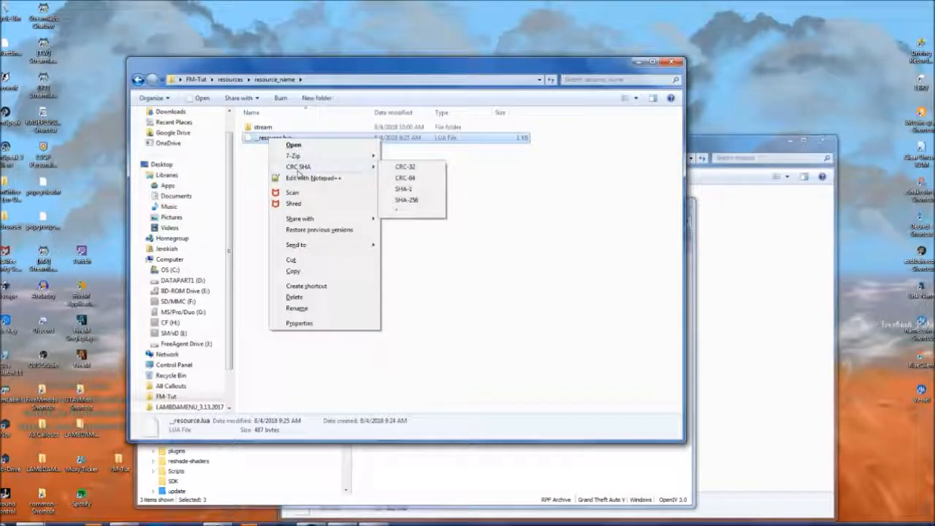
{"action": "left_click", "coordinate": [310, 178]}
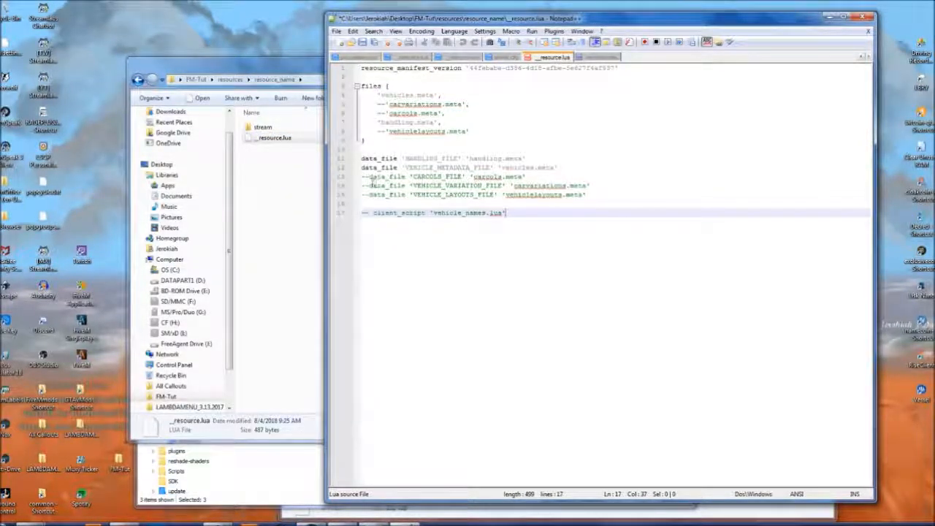
Review the file entries in __resource.lua and compare its resource_manifest_version GUID with FiveM's Manifest versions documentation page.
{"action": "left_click", "coordinate": [365, 186]}
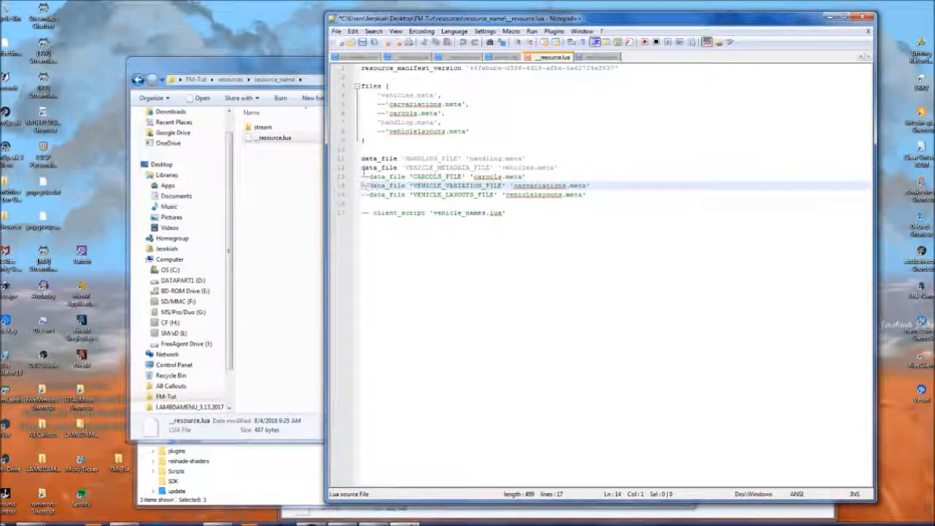
{"action": "left_click", "coordinate": [469, 67]}
{"action": "left_click", "coordinate": [571, 129]}
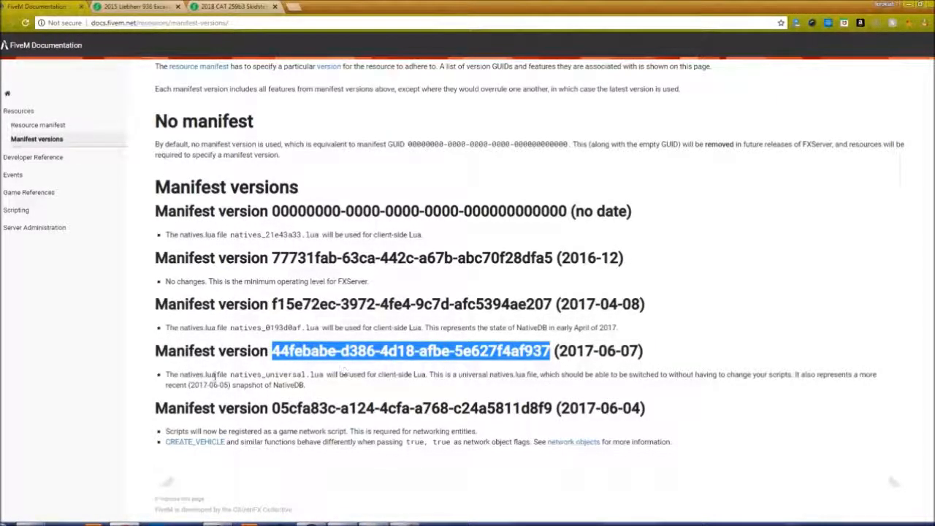
{"action": "left_click", "coordinate": [908, 4]}
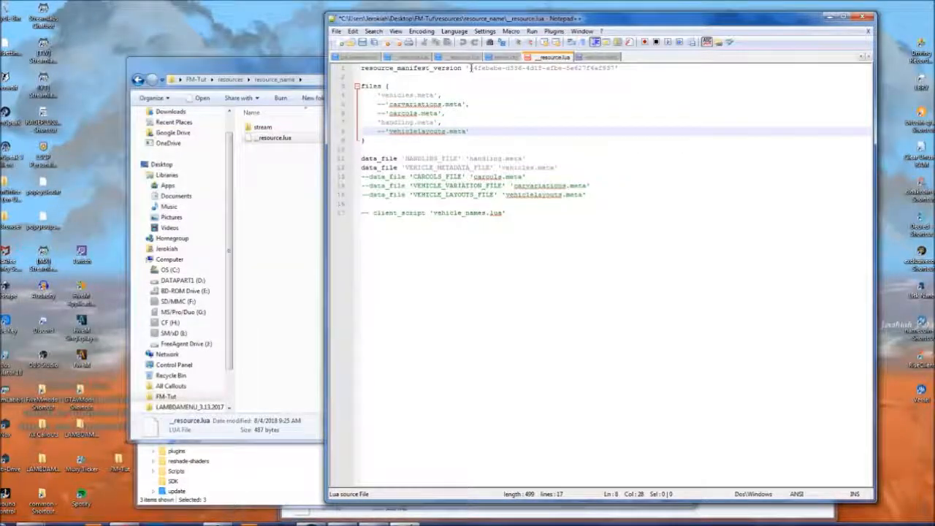
{"action": "left_click_drag", "start_coordinate": [469, 68], "coordinate": [615, 67]}
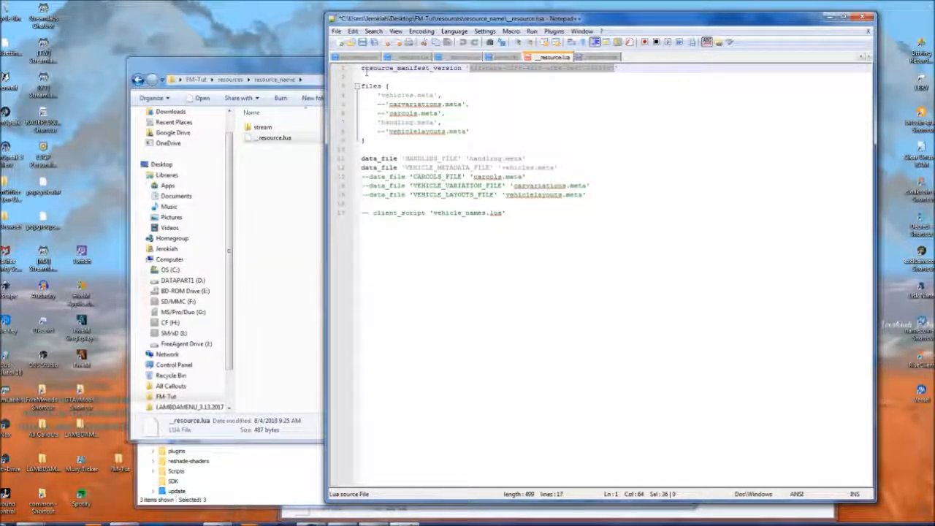
{"action": "left_click", "coordinate": [486, 93]}
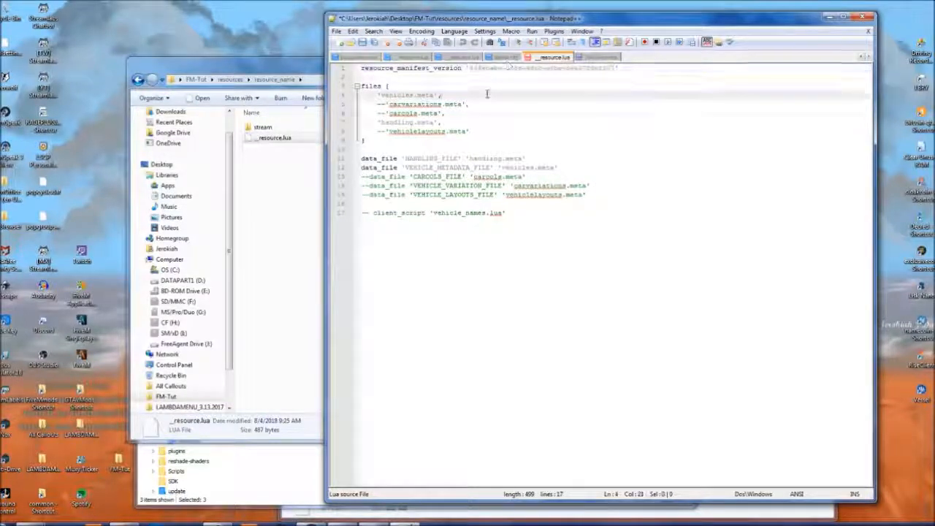
{"action": "key", "text": "Left"}
{"action": "key", "text": "Left"}
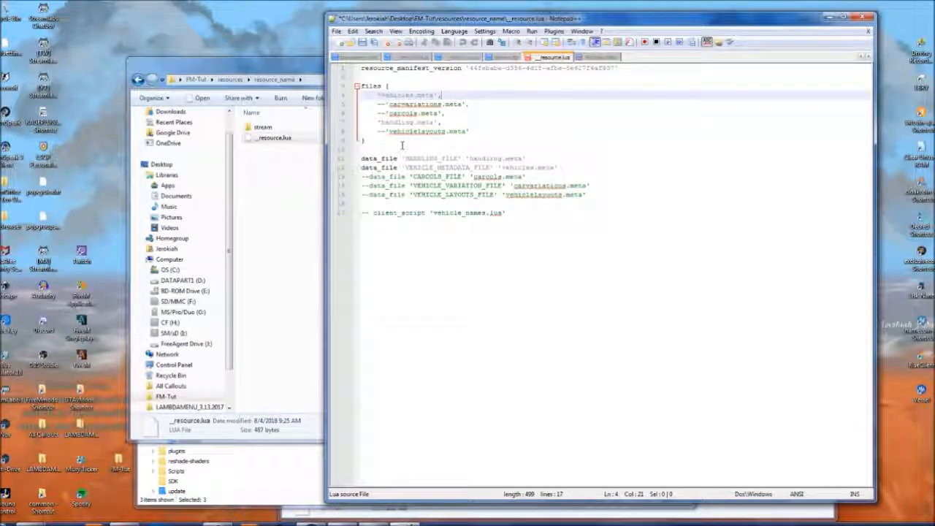
Return to the resource's stream folder, create a subfolder named washington and open it.
{"action": "left_click", "coordinate": [300, 268]}
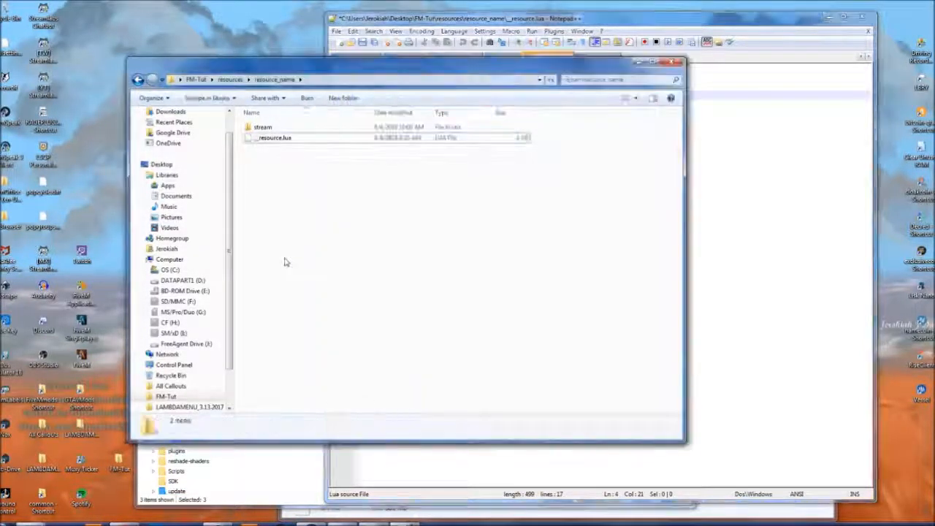
{"action": "double_click", "coordinate": [262, 127]}
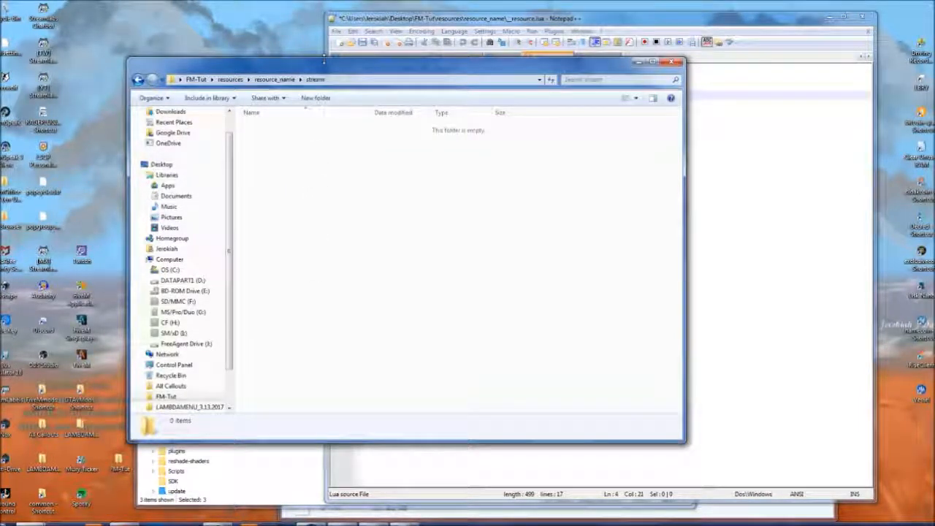
{"action": "right_click", "coordinate": [294, 141]}
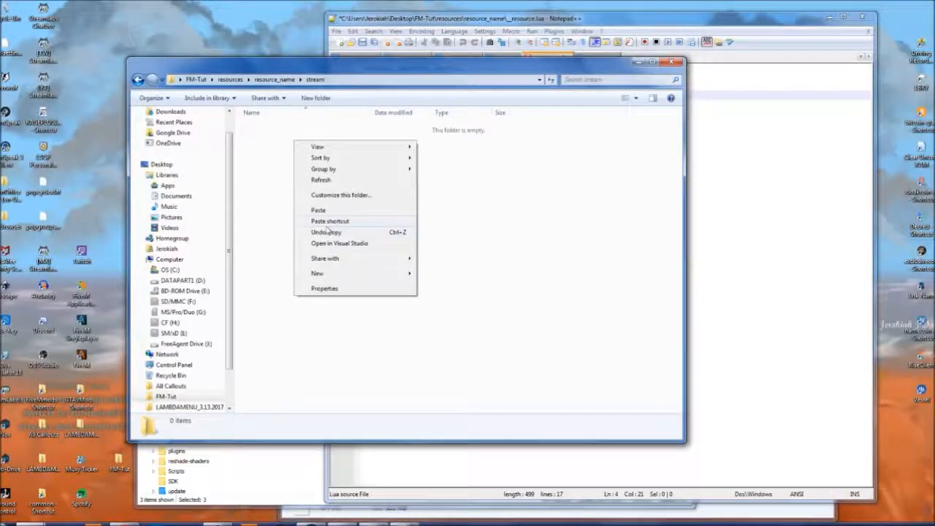
{"action": "mouse_move", "coordinate": [321, 273]}
{"action": "left_click", "coordinate": [496, 271]}
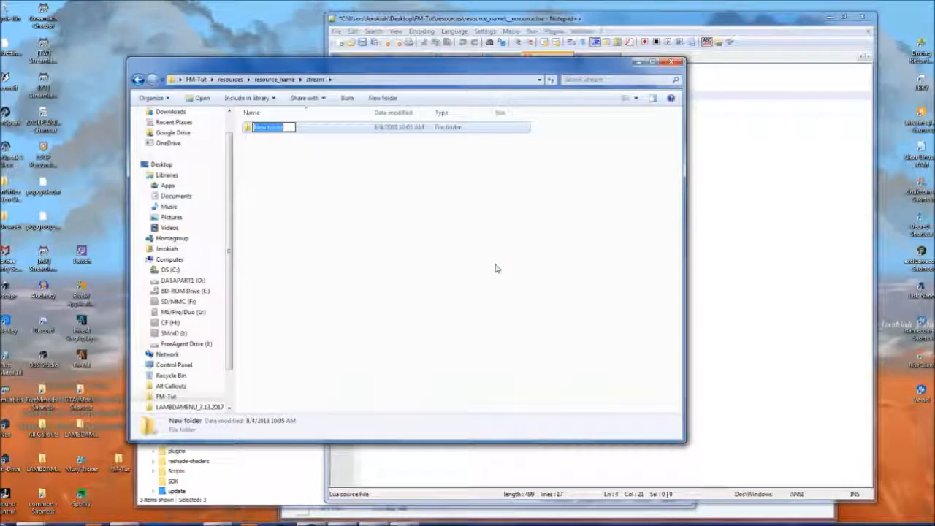
{"action": "type", "text": "ashington"}
{"action": "key", "text": "Return"}
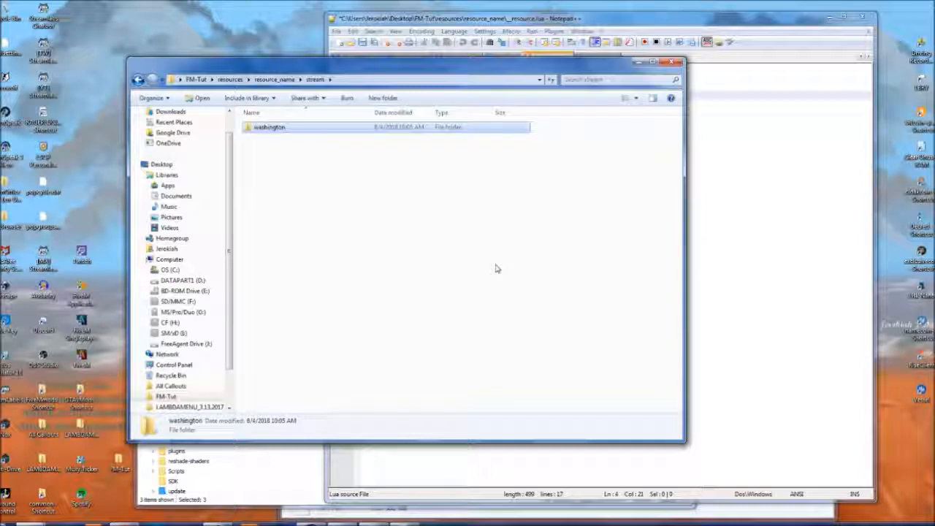
{"action": "double_click", "coordinate": [292, 131]}
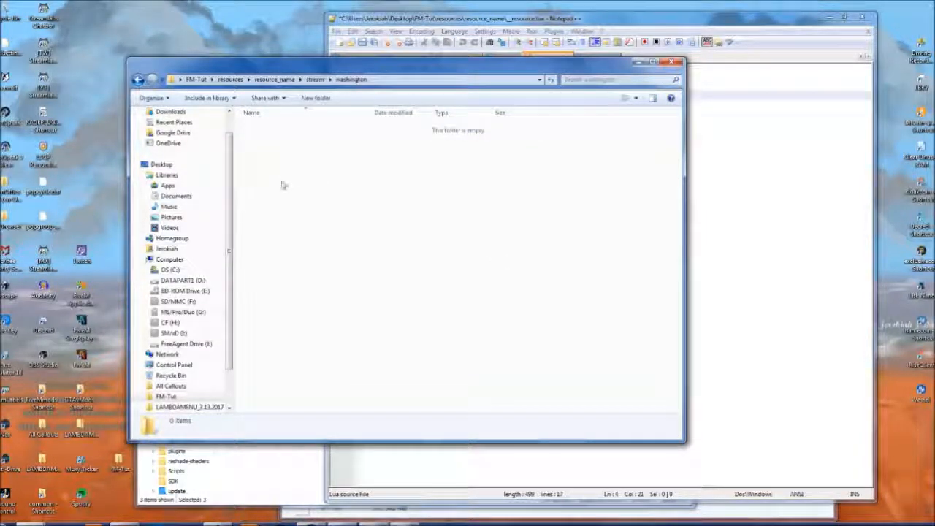
Go back to the stream folder and delete the washington subfolder.
{"action": "left_click", "coordinate": [314, 79]}
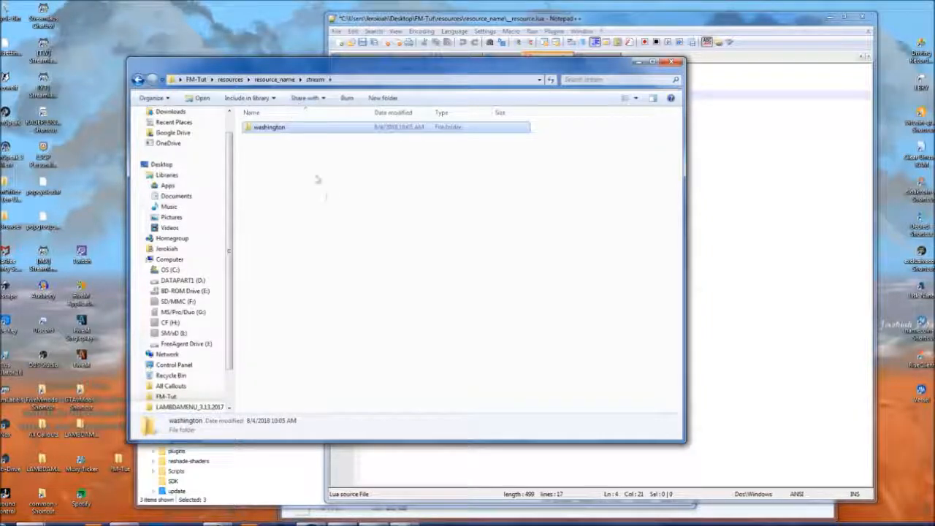
{"action": "key", "text": "Delete"}
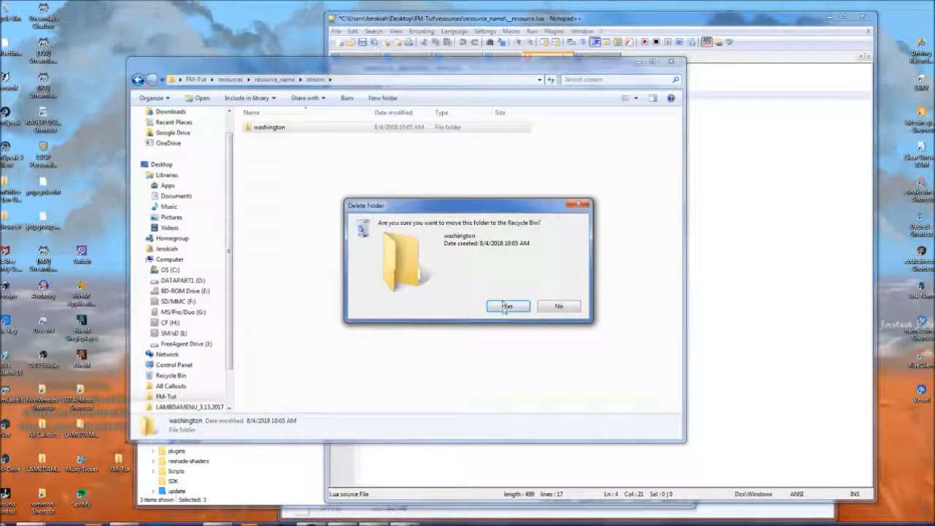
{"action": "left_click", "coordinate": [505, 306]}
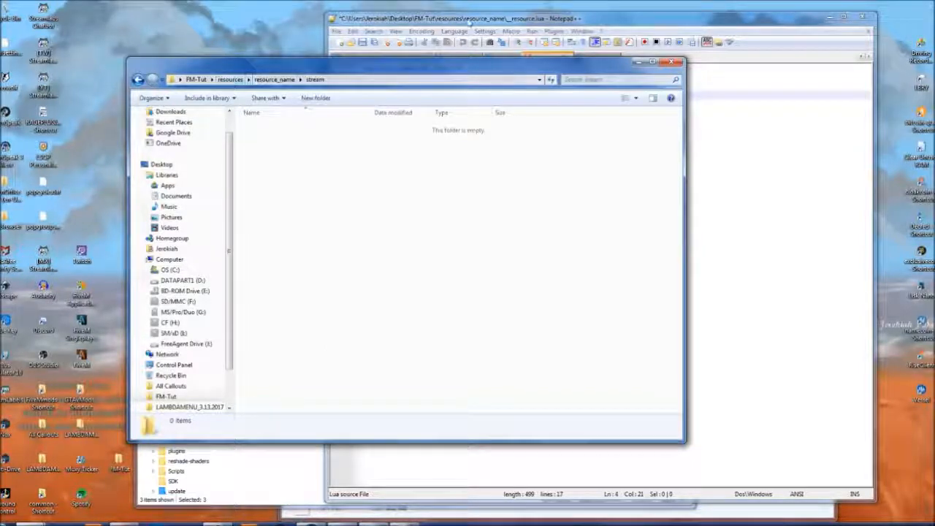
Copy cat259.yft, cat259.ytd and cat259_hi.yft from bobcat's vehicles.rpf in OpenIV into the resource's stream folder.
{"action": "left_click", "coordinate": [344, 506]}
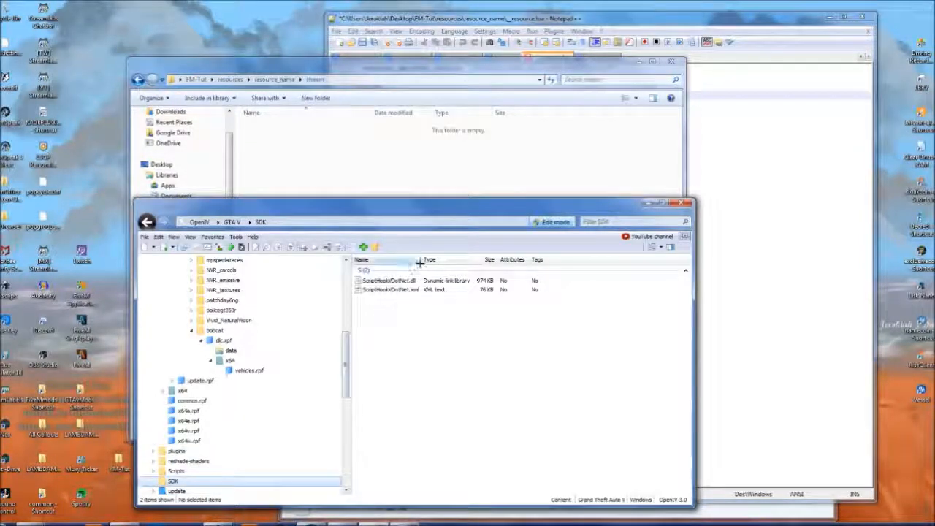
{"action": "left_click", "coordinate": [247, 372]}
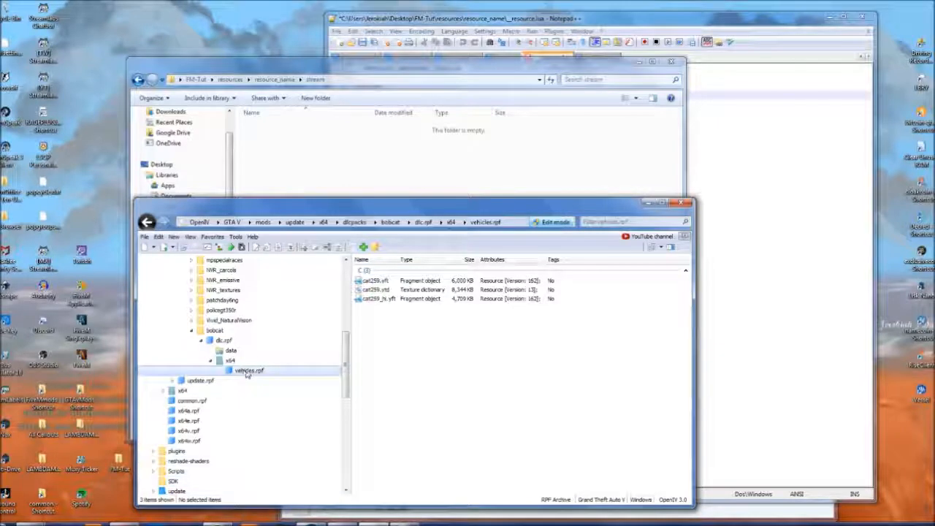
{"action": "scroll", "coordinate": [349, 344], "scroll_direction": "up", "scroll_amount": 2}
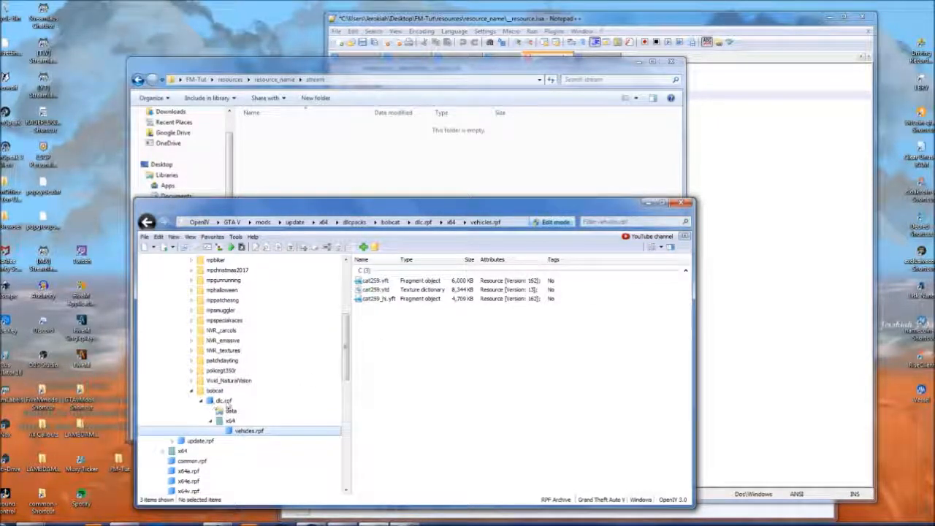
{"action": "left_click_drag", "start_coordinate": [390, 341], "coordinate": [347, 180]}
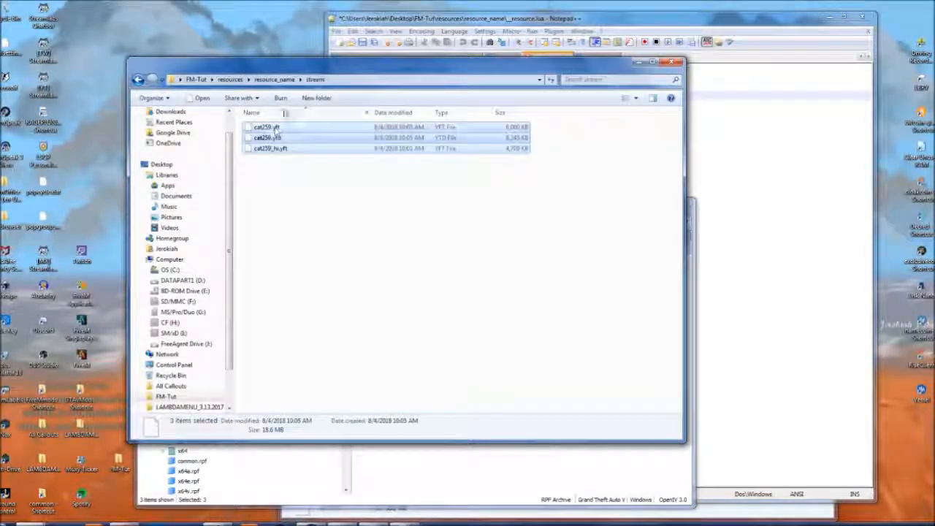
Compare the types and sizes of cat259.yft, cat259_hi.yft and cat259.ytd in the stream folder.
{"action": "left_click", "coordinate": [282, 173]}
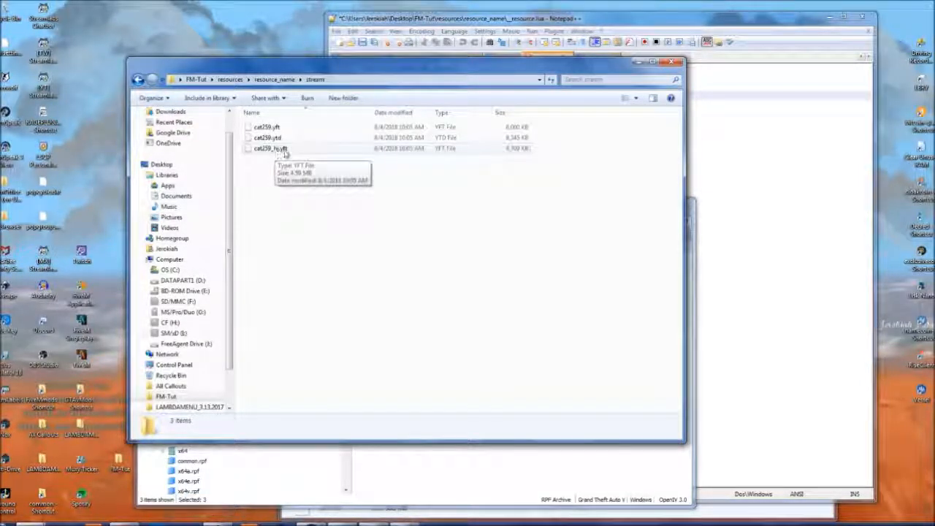
{"action": "left_click", "coordinate": [285, 149]}
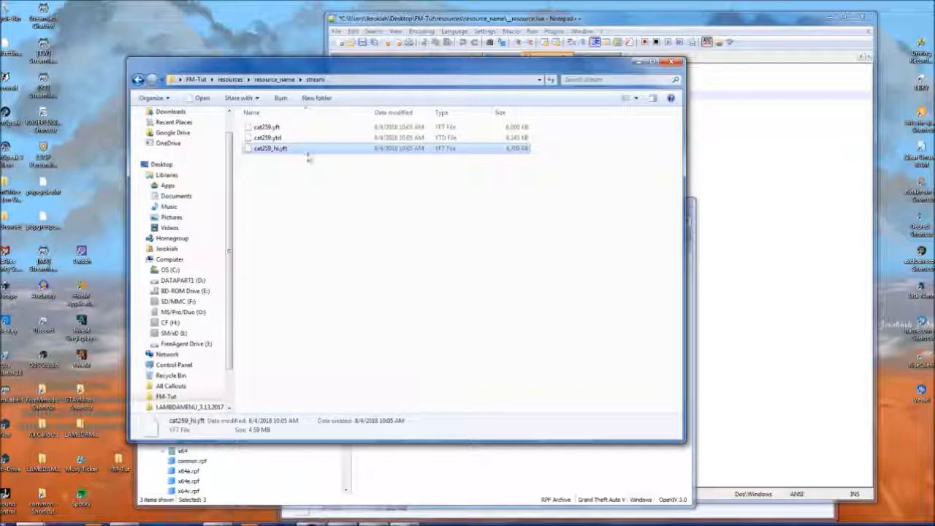
{"action": "left_click", "coordinate": [267, 130]}
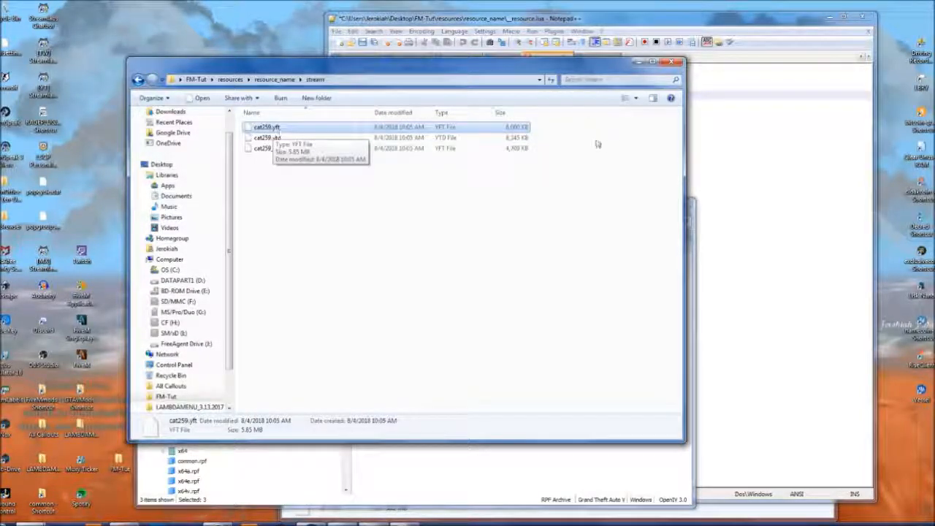
{"action": "left_click", "coordinate": [512, 150]}
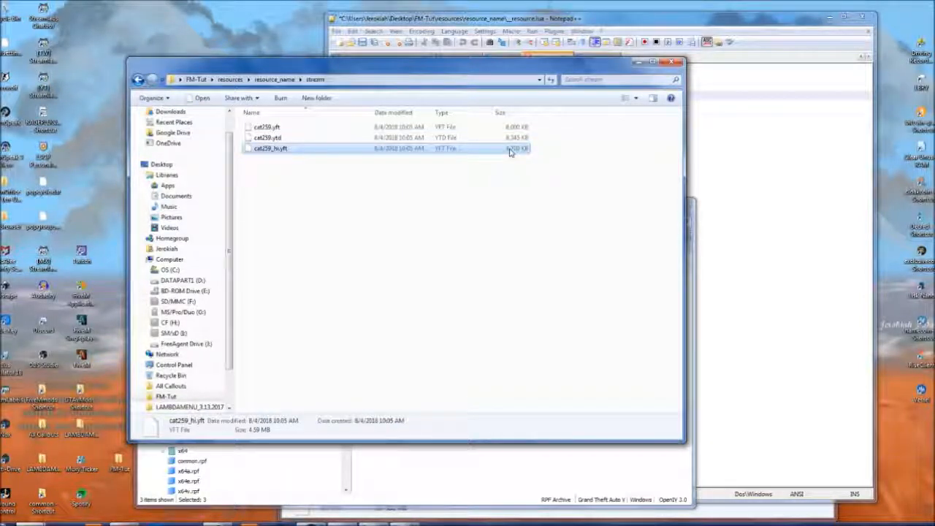
{"action": "left_click", "coordinate": [257, 138]}
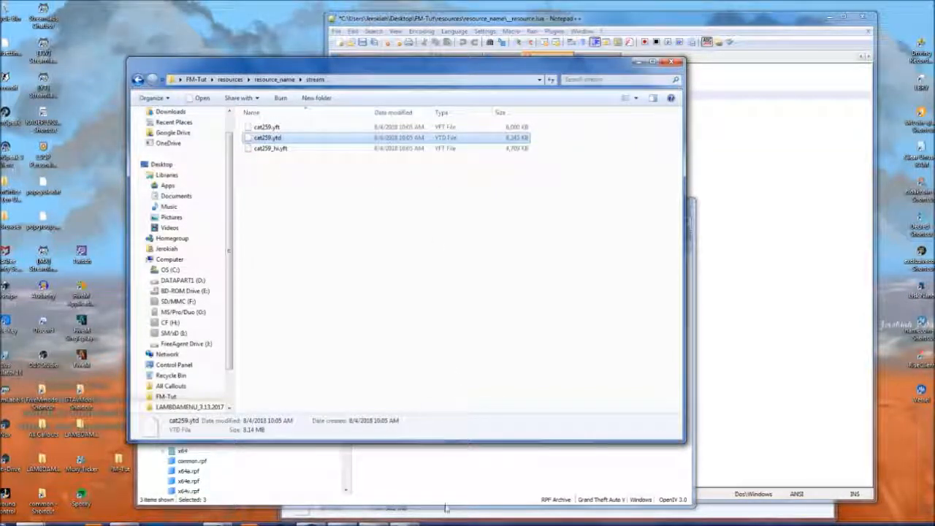
Open cat259.ytd from vehicles.rpf in OpenIV's texture editor, inspect textures such as aostuff, catbacklogo and rightbacklogo, and close it without saving.
{"action": "left_click", "coordinate": [449, 476]}
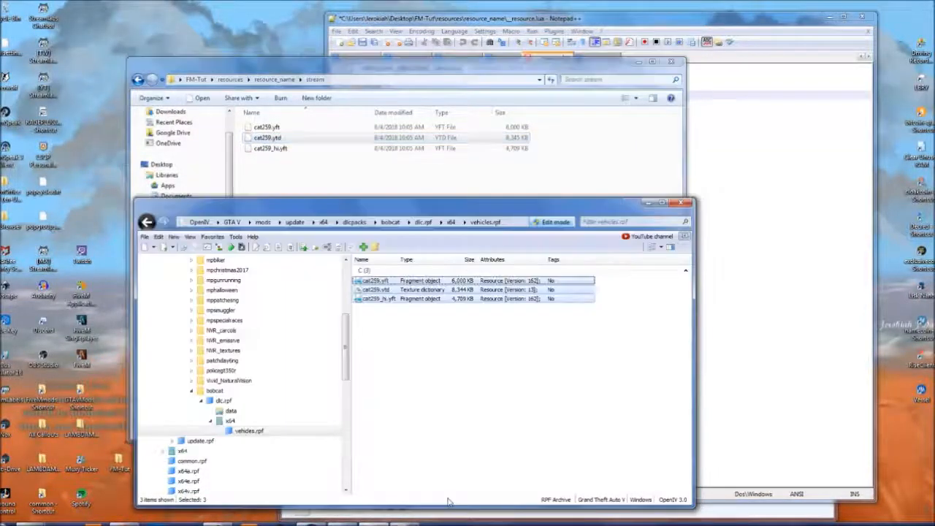
{"action": "right_click", "coordinate": [376, 292]}
{"action": "left_click", "coordinate": [398, 310]}
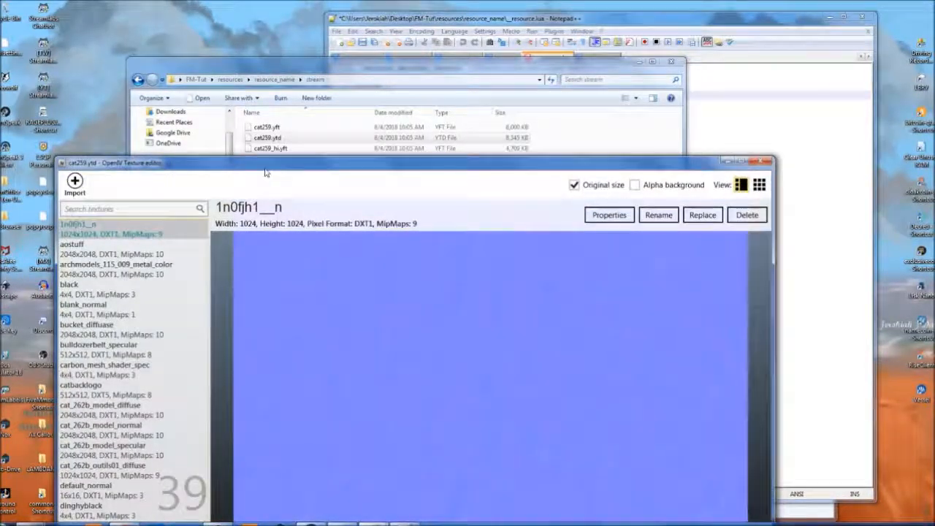
{"action": "left_click_drag", "start_coordinate": [265, 173], "coordinate": [261, 62]}
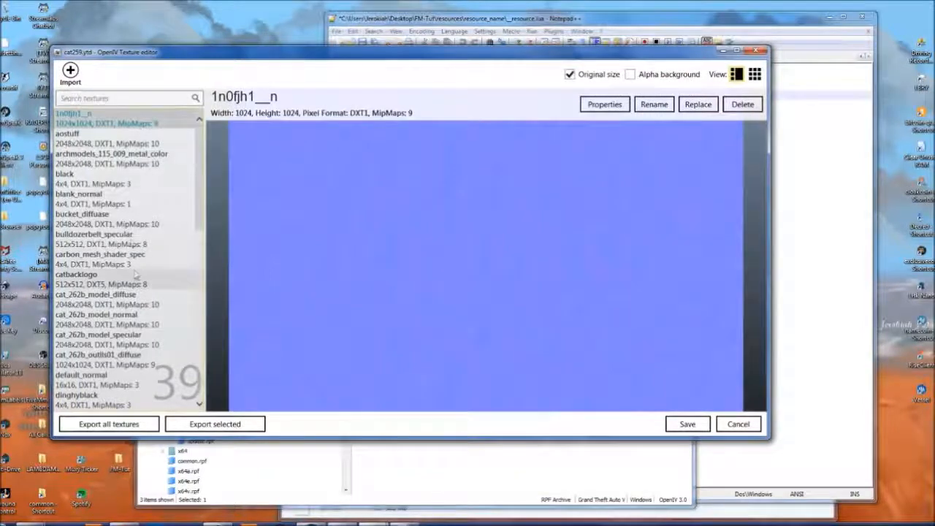
{"action": "left_click", "coordinate": [110, 138]}
{"action": "left_click_drag", "start_coordinate": [525, 308], "coordinate": [453, 248]}
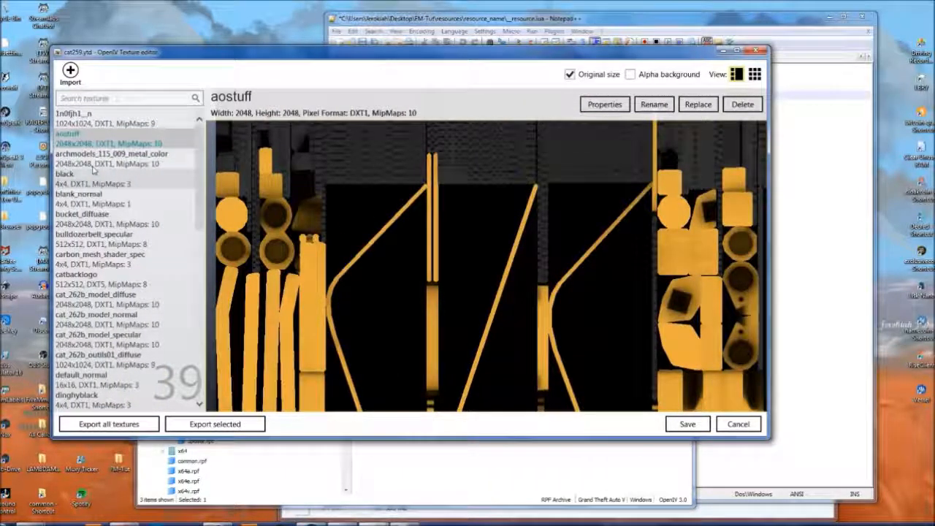
{"action": "left_click", "coordinate": [80, 278]}
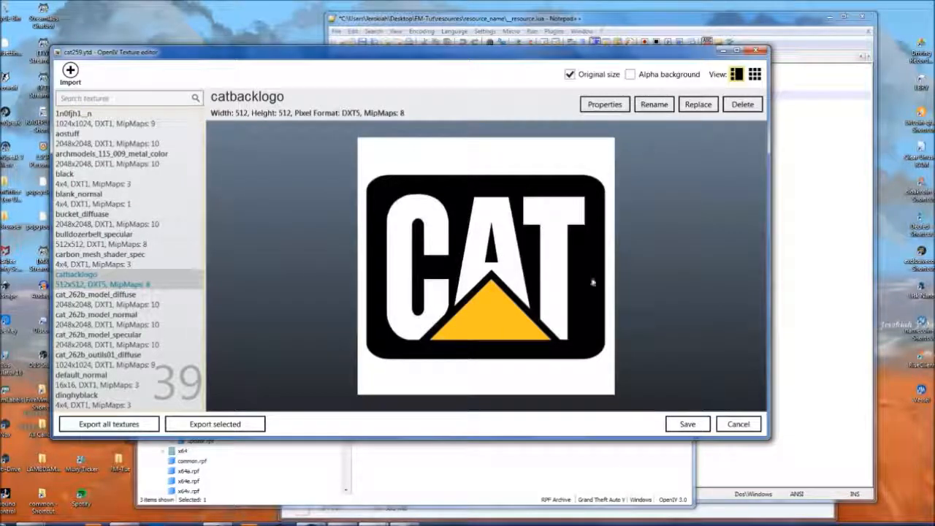
{"action": "scroll", "coordinate": [95, 322], "scroll_direction": "down", "scroll_amount": 1}
{"action": "scroll", "coordinate": [95, 320], "scroll_direction": "down", "scroll_amount": 10}
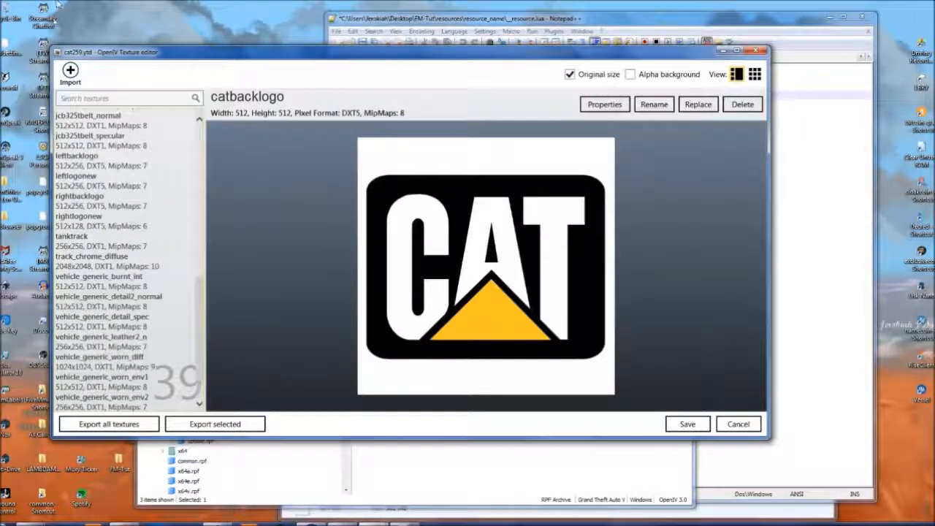
{"action": "left_click", "coordinate": [87, 198]}
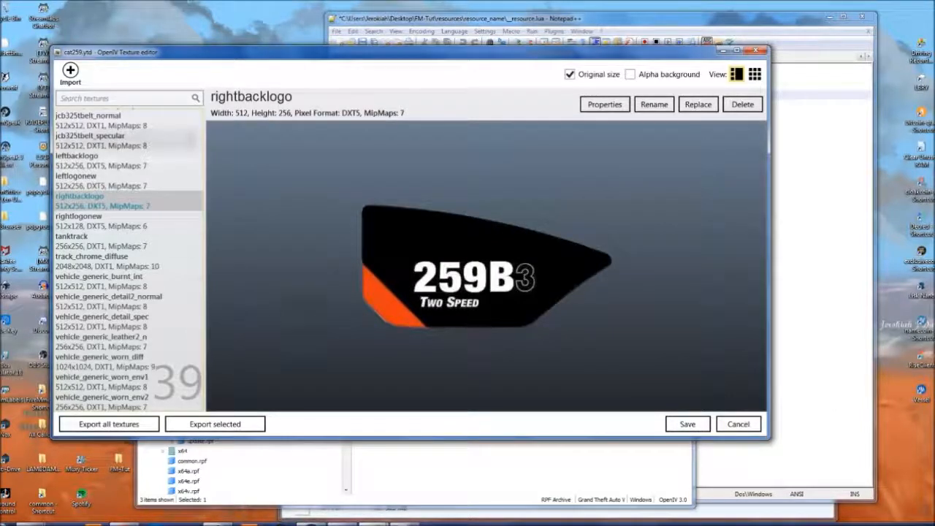
{"action": "scroll", "coordinate": [87, 191], "scroll_direction": "up", "scroll_amount": 8}
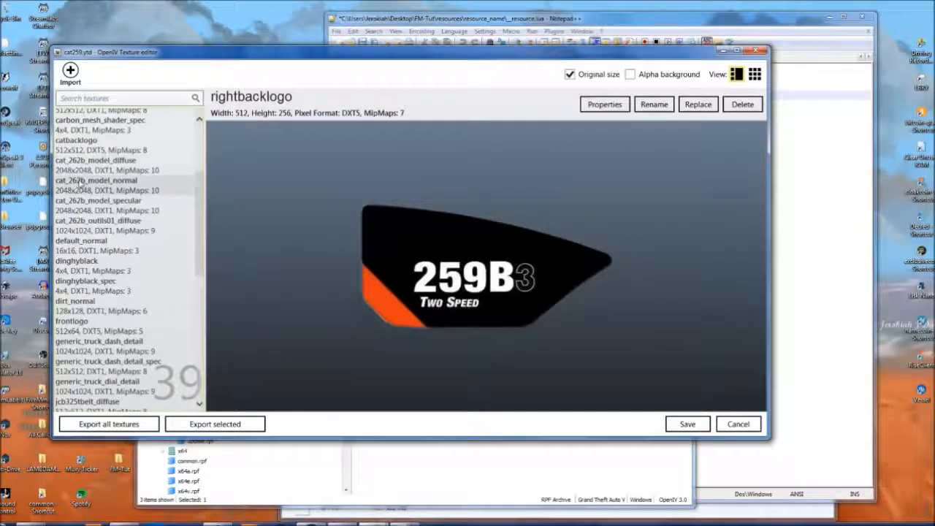
{"action": "left_click", "coordinate": [89, 186]}
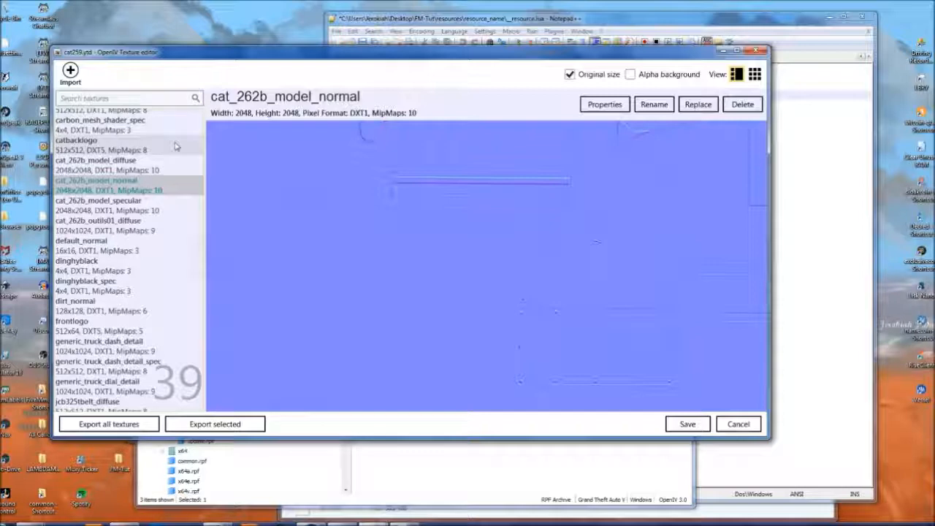
{"action": "left_click", "coordinate": [737, 424]}
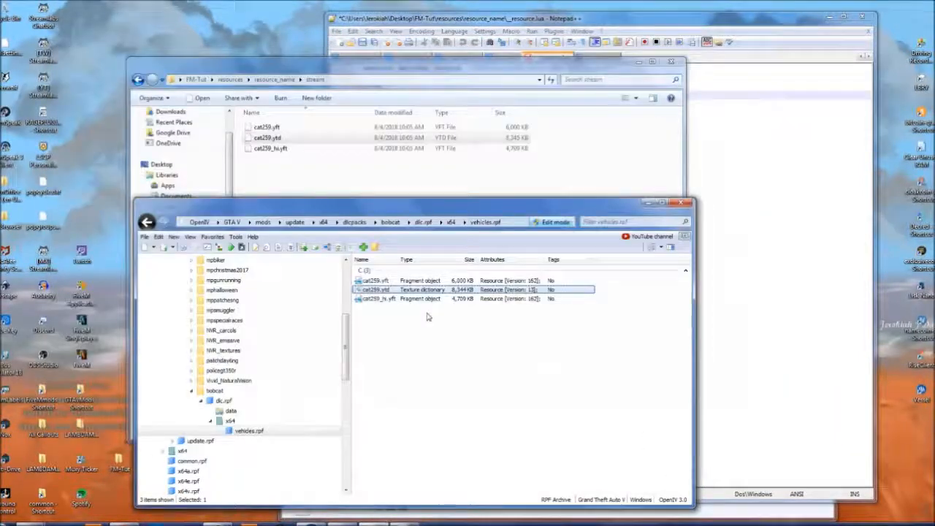
Review the contents of bobcat's dlc.rpf and its vehicles.rpf archive in OpenIV.
{"action": "left_click", "coordinate": [402, 337]}
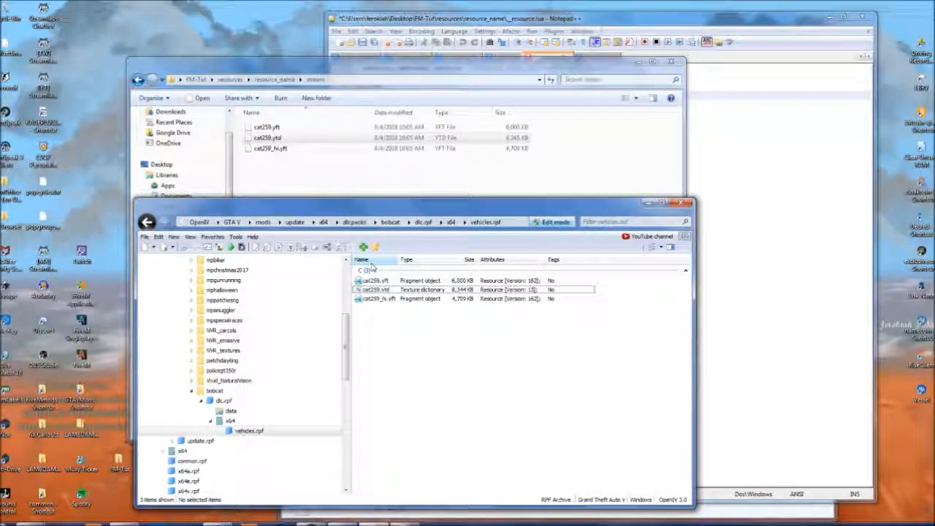
{"action": "left_click", "coordinate": [222, 401]}
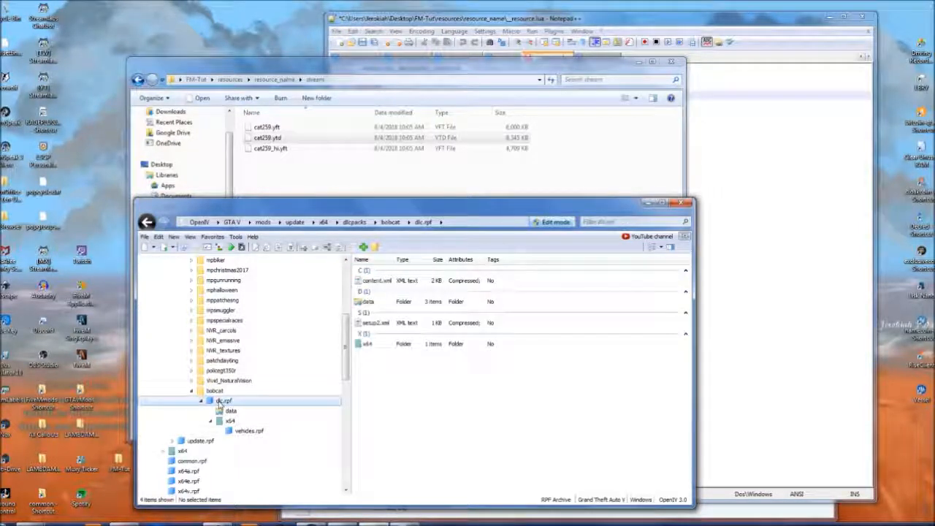
{"action": "left_click", "coordinate": [265, 432]}
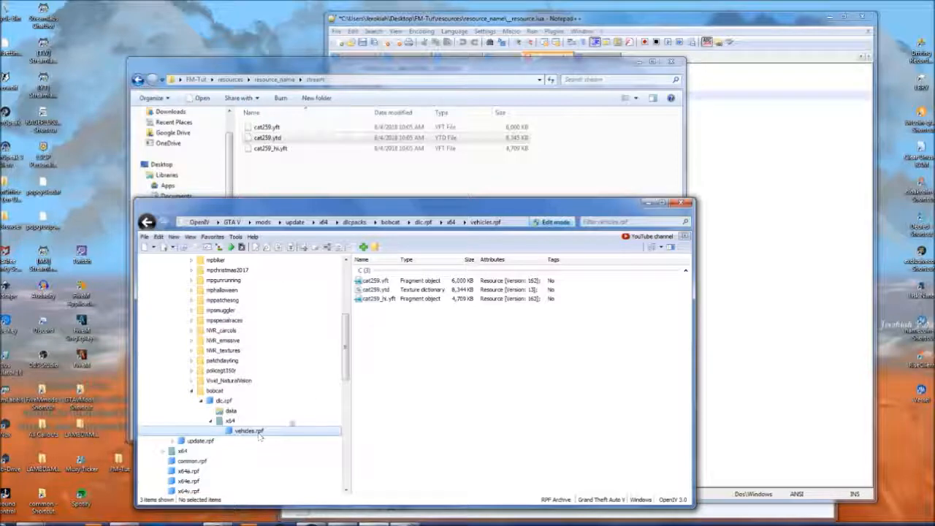
Return to the resource_name folder and copy handling.meta and vehicles.meta into it from the data folder of bobcat's dlc.rpf.
{"action": "left_click", "coordinate": [234, 162]}
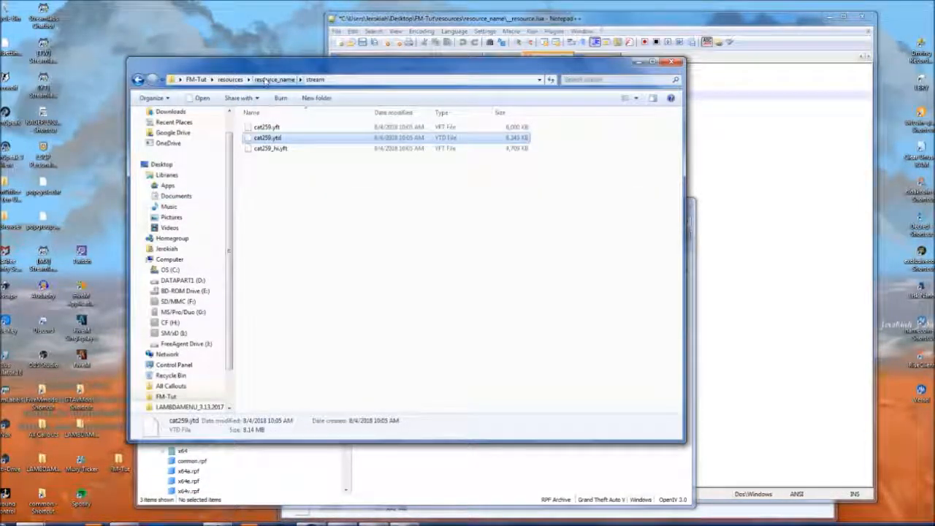
{"action": "left_click", "coordinate": [265, 80]}
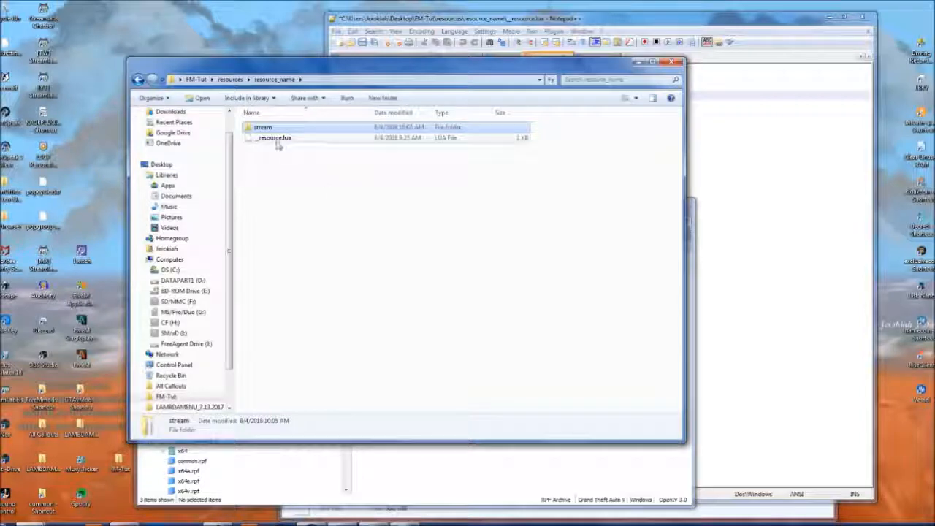
{"action": "left_click", "coordinate": [277, 204]}
{"action": "left_click", "coordinate": [421, 463]}
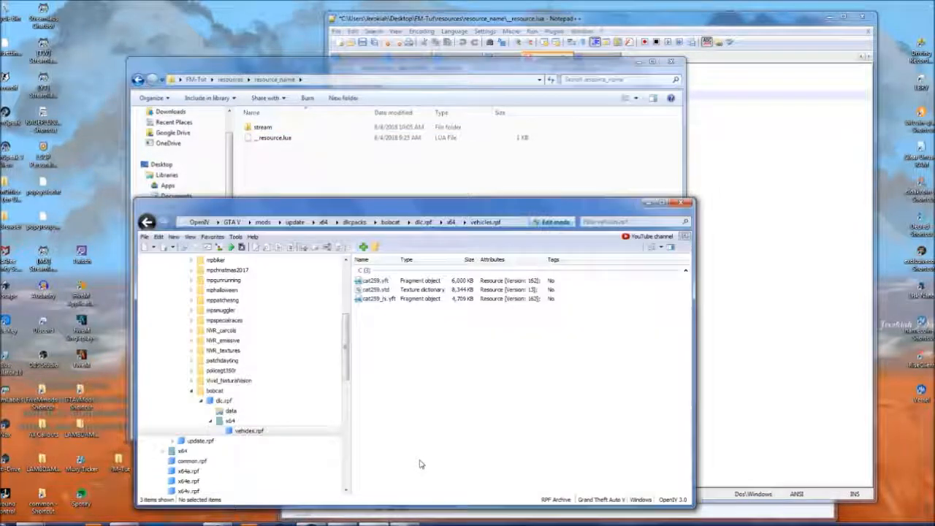
{"action": "left_click", "coordinate": [221, 411]}
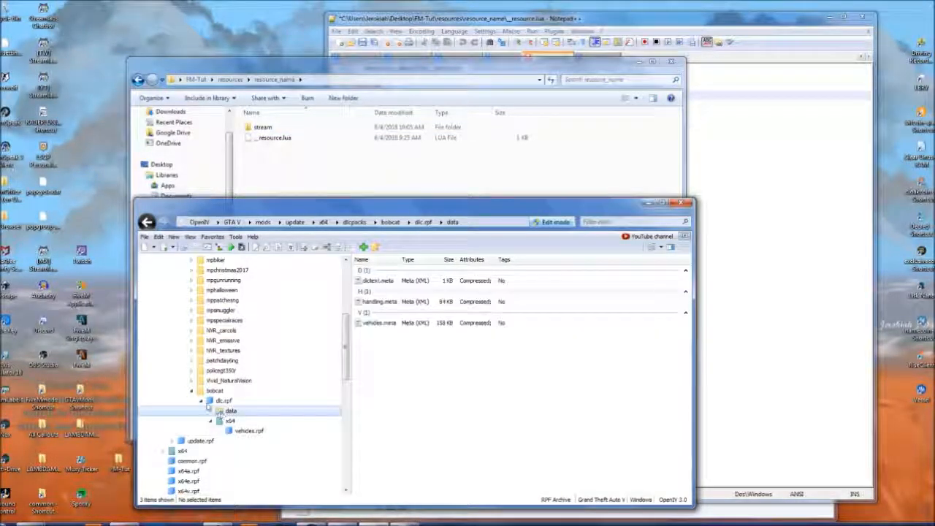
{"action": "left_click", "coordinate": [209, 401]}
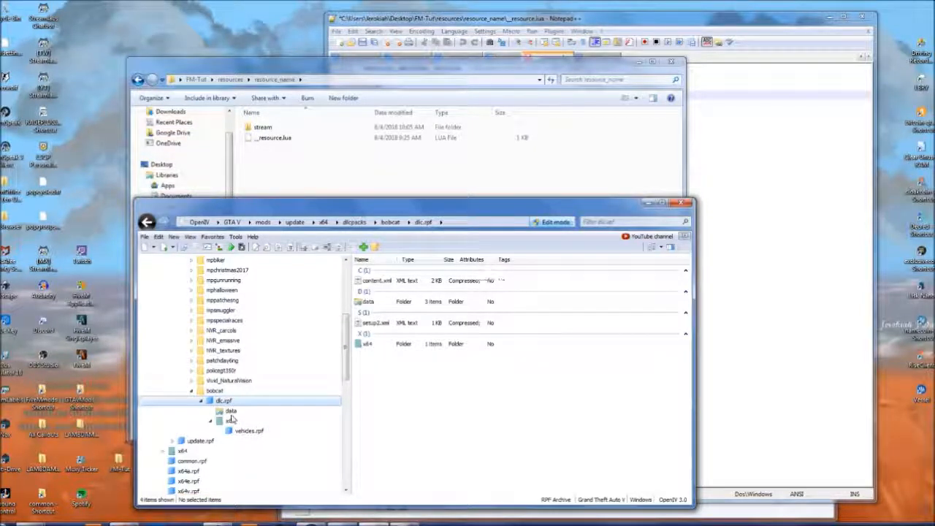
{"action": "left_click", "coordinate": [230, 413]}
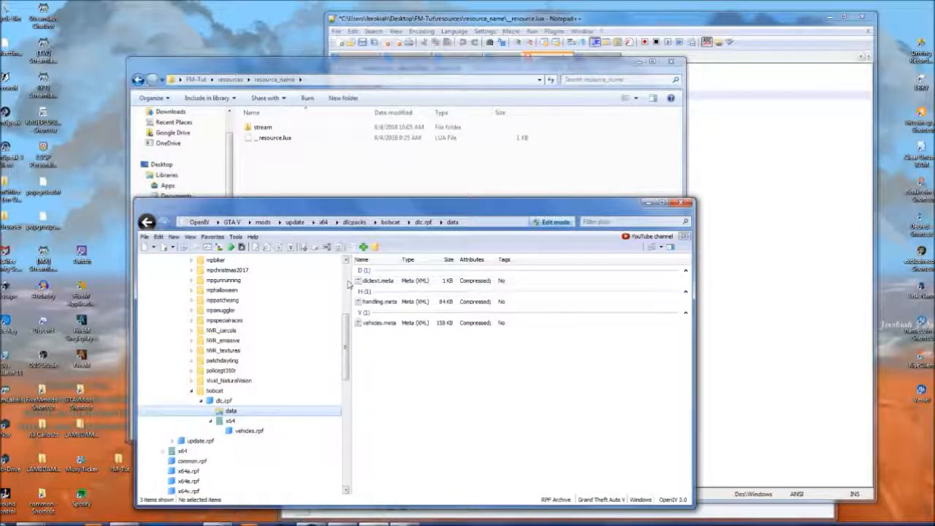
{"action": "left_click", "coordinate": [387, 301]}
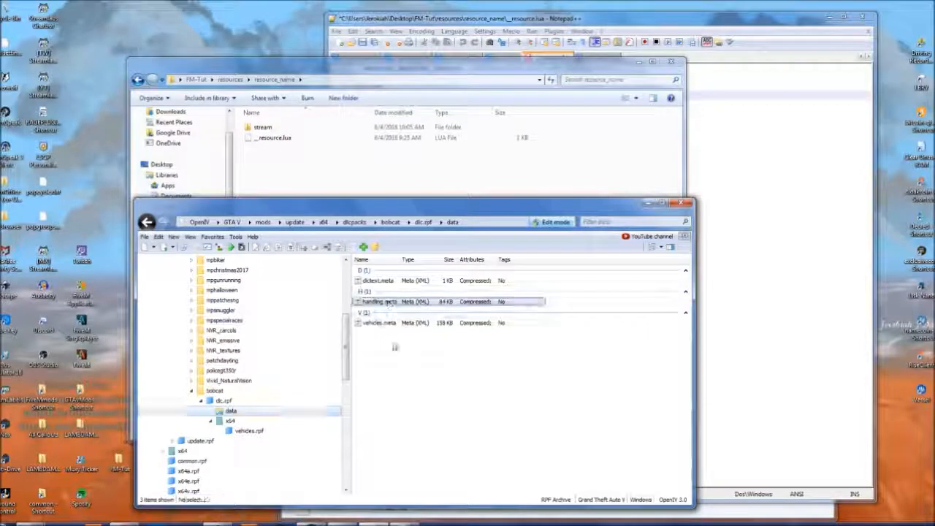
{"action": "left_click", "coordinate": [385, 322], "text": "ctrl"}
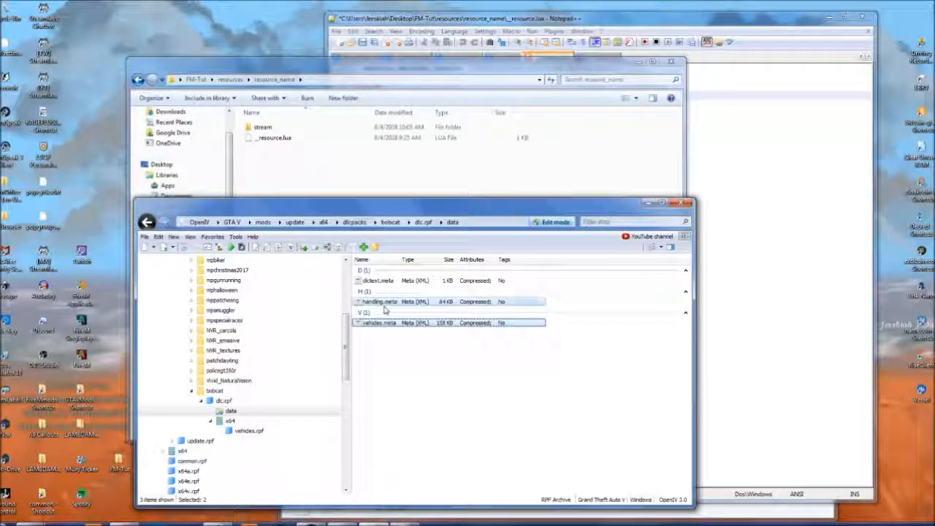
{"action": "left_click_drag", "start_coordinate": [380, 327], "coordinate": [353, 182]}
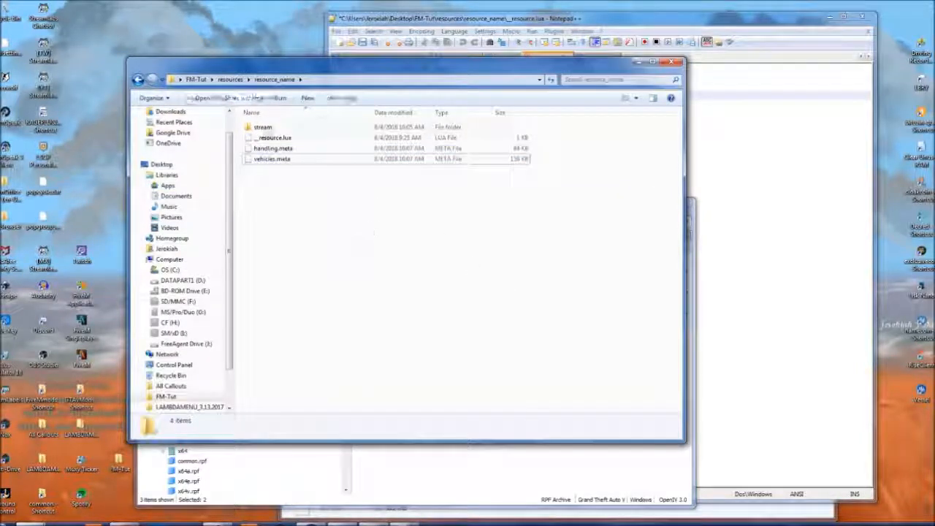
Open __resource.lua in Notepad++ and check the handling.meta and vehicles.meta entries in its files list.
{"action": "right_click", "coordinate": [264, 138]}
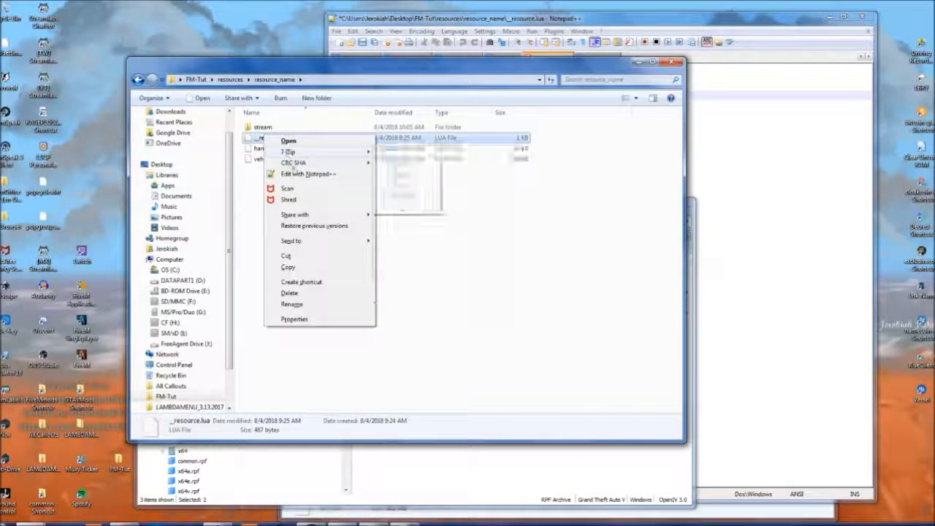
{"action": "left_click", "coordinate": [303, 174]}
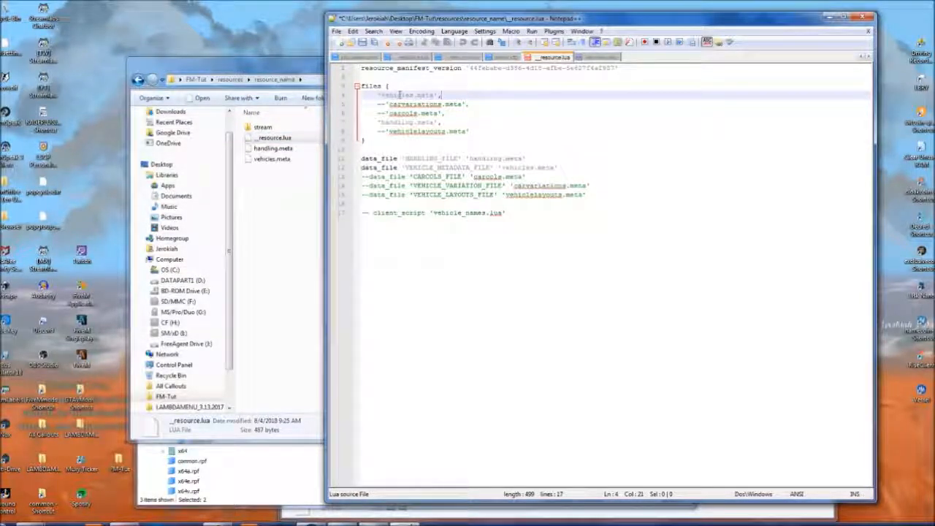
{"action": "left_click", "coordinate": [400, 123]}
{"action": "left_click", "coordinate": [400, 95]}
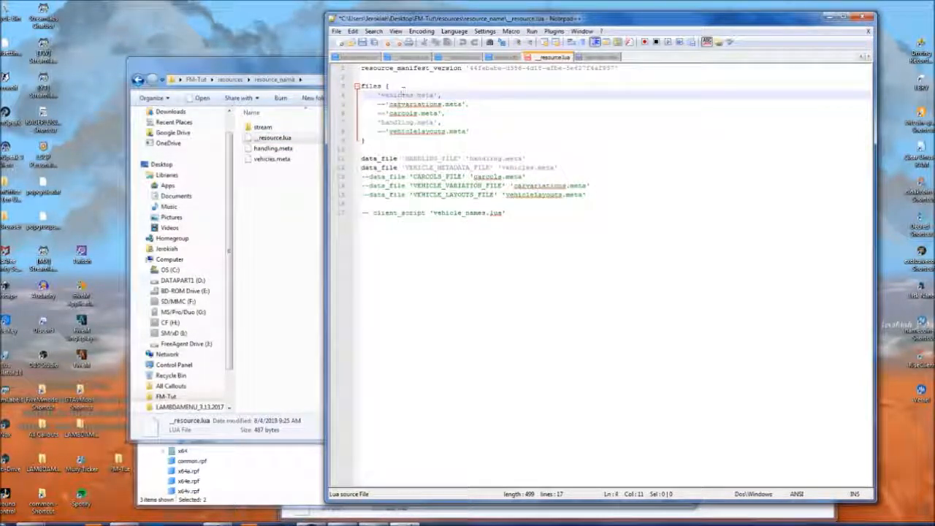
Uncomment the 'carvariations.meta' entry in the files list of __resource.lua.
{"action": "left_click", "coordinate": [383, 104]}
{"action": "key", "text": "BackSpace"}
{"action": "key", "text": "BackSpace"}
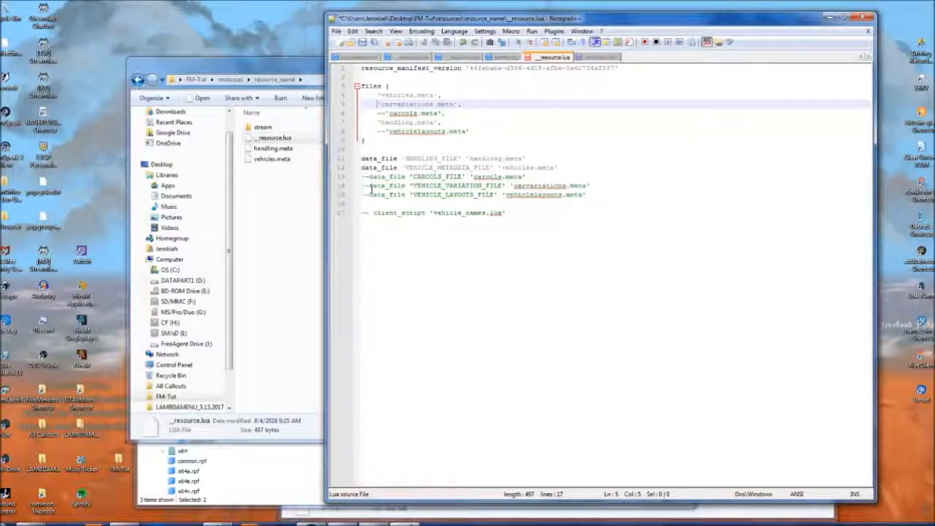
Uncomment the 'VEHICLE_VARIATION_FILE' data_file line in __resource.lua and comment it out again.
{"action": "left_click", "coordinate": [369, 185]}
{"action": "key", "text": "BackSpace"}
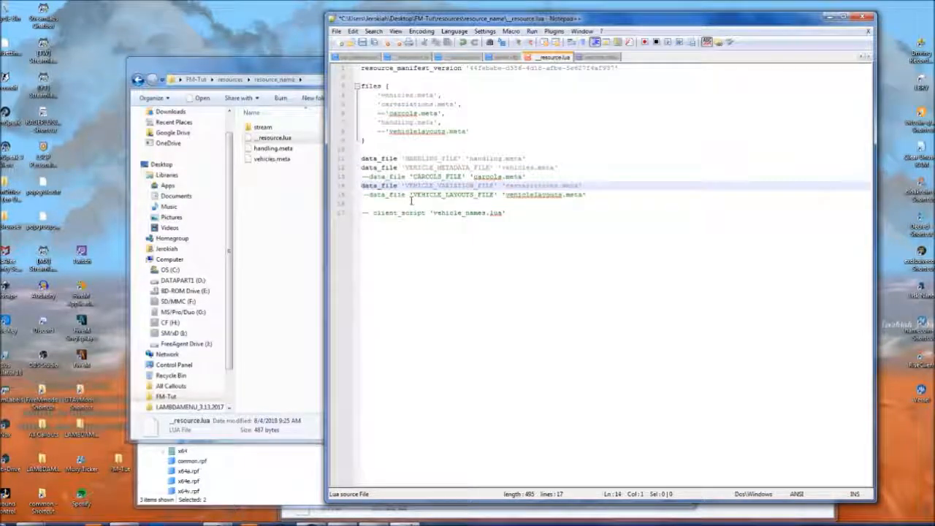
{"action": "type", "text": "--"}
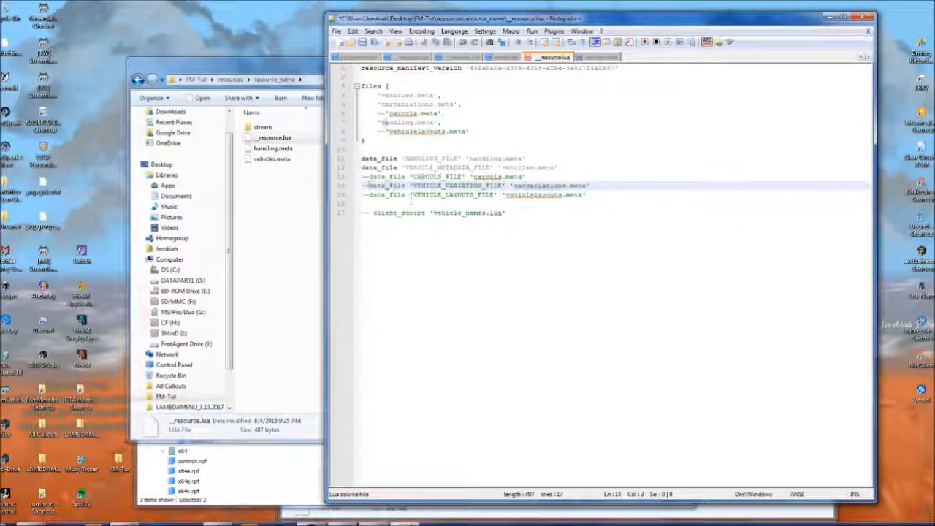
Comment out the 'carvariations.meta' entry in the files list again and save __resource.lua.
{"action": "left_click", "coordinate": [378, 105]}
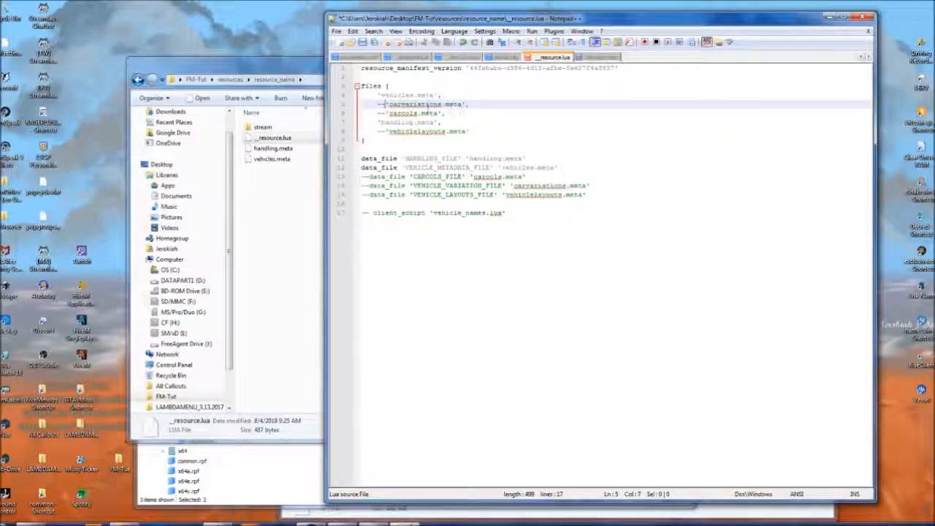
{"action": "left_click", "coordinate": [409, 122]}
{"action": "left_click", "coordinate": [431, 167]}
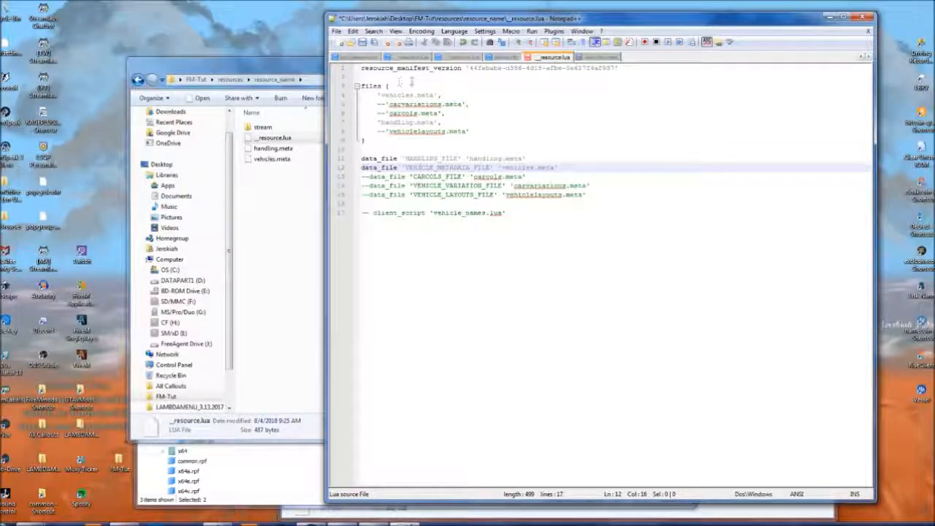
{"action": "left_click", "coordinate": [362, 41]}
Open vehicles.meta from the resource_name folder in Notepad++ and compare its model entries with the file names in the stream folder.
{"action": "left_click", "coordinate": [299, 257]}
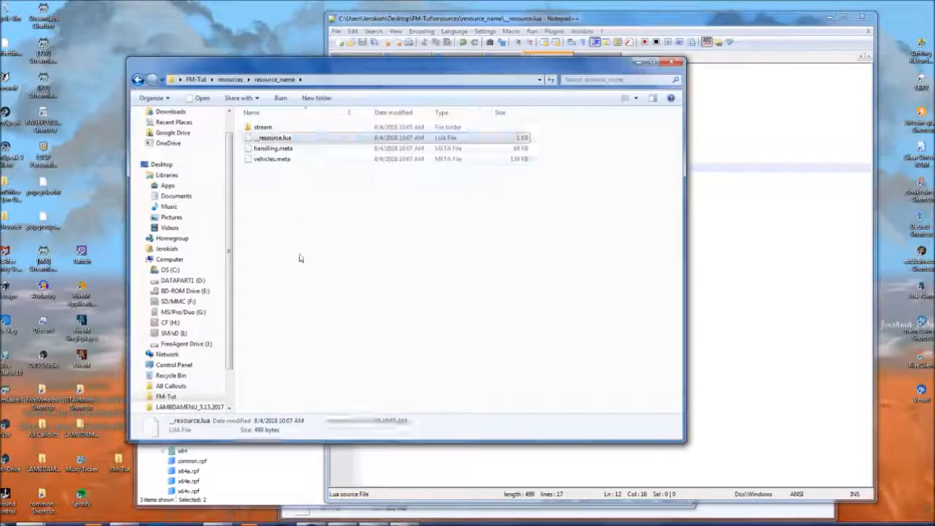
{"action": "right_click", "coordinate": [264, 163]}
{"action": "left_click", "coordinate": [305, 202]}
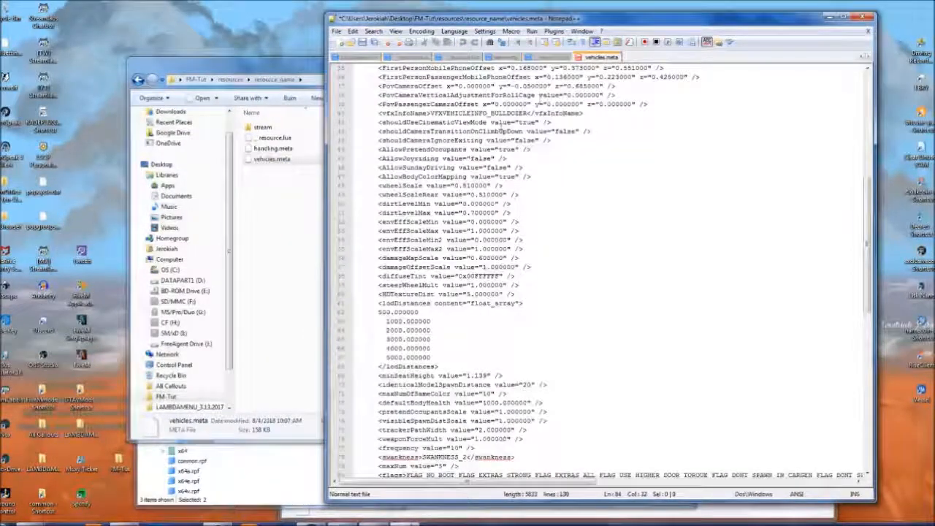
{"action": "scroll", "coordinate": [462, 330], "scroll_direction": "up", "scroll_amount": 15}
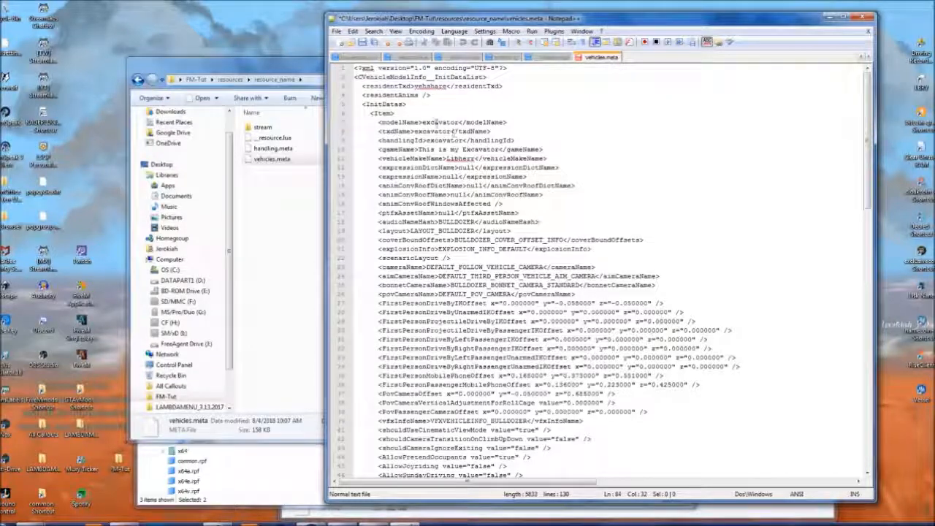
{"action": "left_click_drag", "start_coordinate": [272, 82], "coordinate": [206, 100]}
{"action": "double_click", "coordinate": [198, 145]}
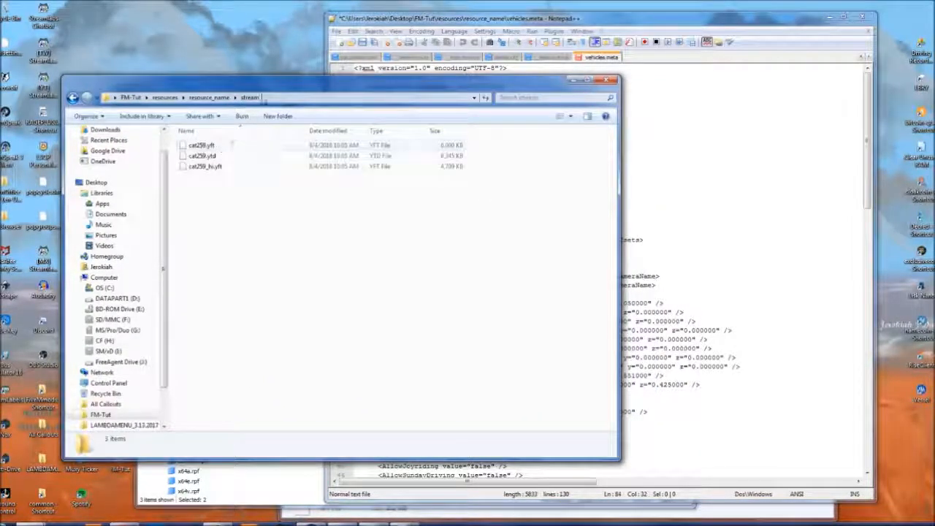
{"action": "left_click", "coordinate": [464, 26]}
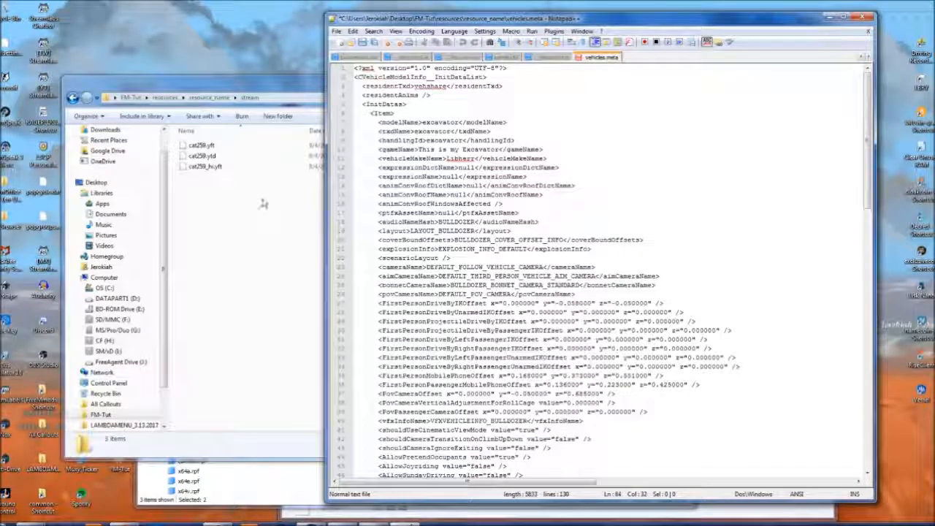
{"action": "scroll", "coordinate": [540, 191], "scroll_direction": "down", "scroll_amount": 7}
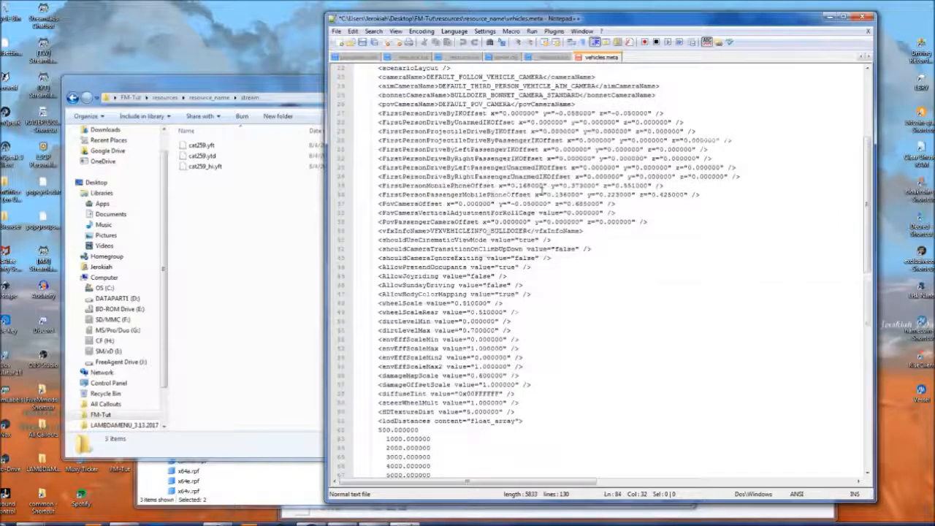
{"action": "scroll", "coordinate": [542, 189], "scroll_direction": "down", "scroll_amount": 20}
{"action": "scroll", "coordinate": [562, 201], "scroll_direction": "up", "scroll_amount": 12}
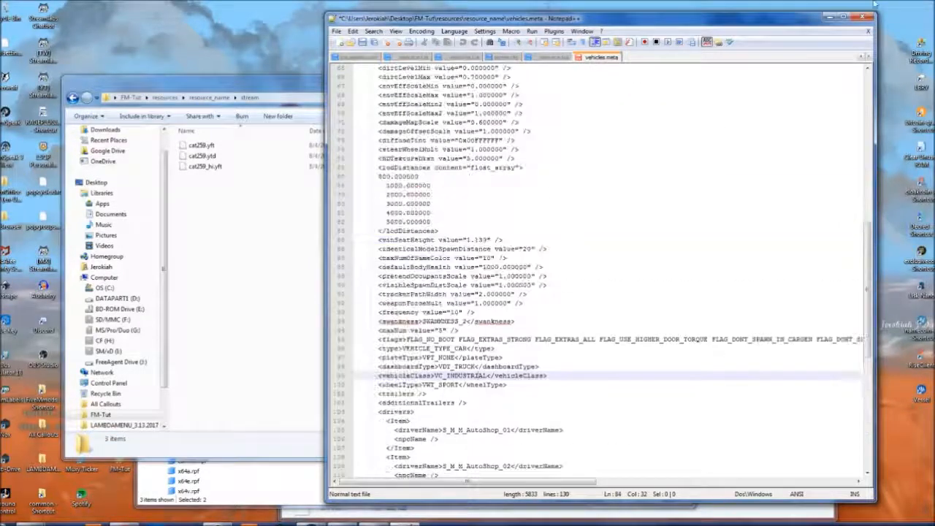
Close the outdated vehicles.meta without saving and reopen the copy in the resource_name folder with Notepad++.
{"action": "right_click", "coordinate": [594, 58]}
{"action": "left_click", "coordinate": [617, 63]}
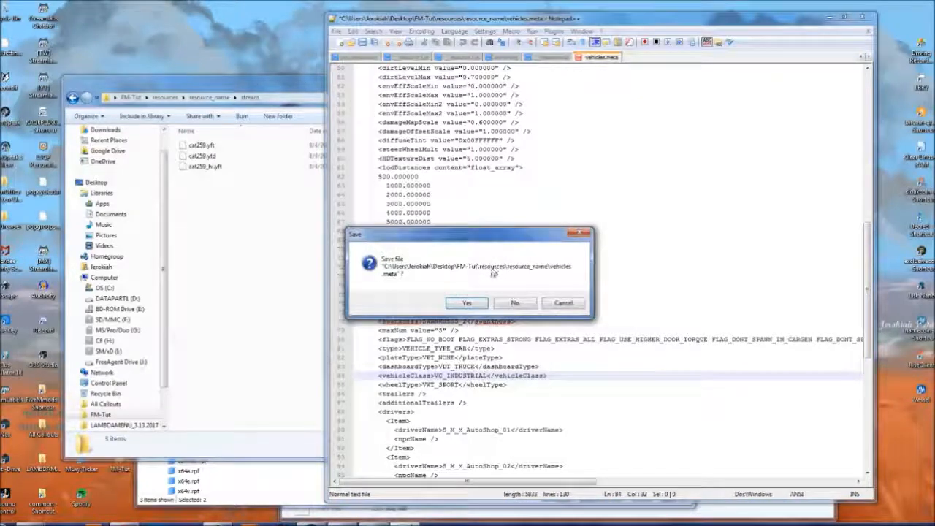
{"action": "left_click", "coordinate": [514, 303]}
{"action": "left_click", "coordinate": [236, 281]}
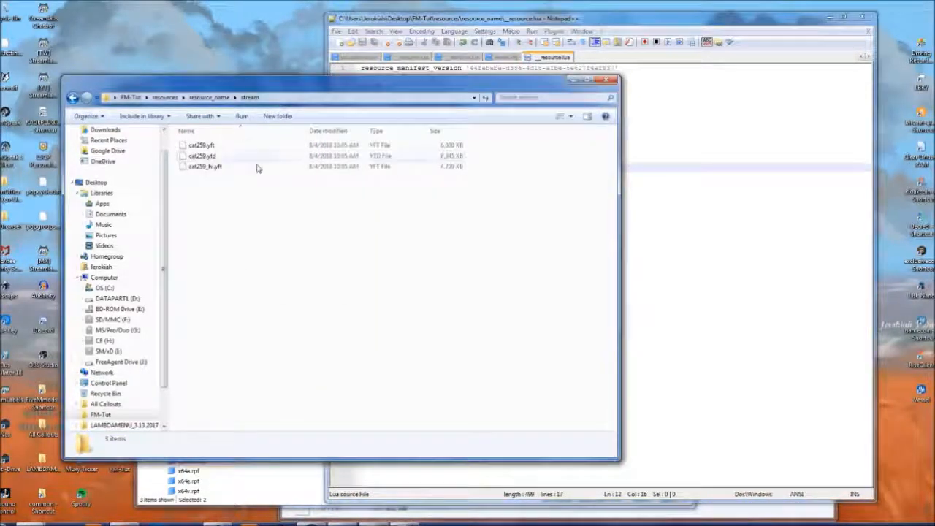
{"action": "key", "text": "BackSpace"}
{"action": "right_click", "coordinate": [194, 177]}
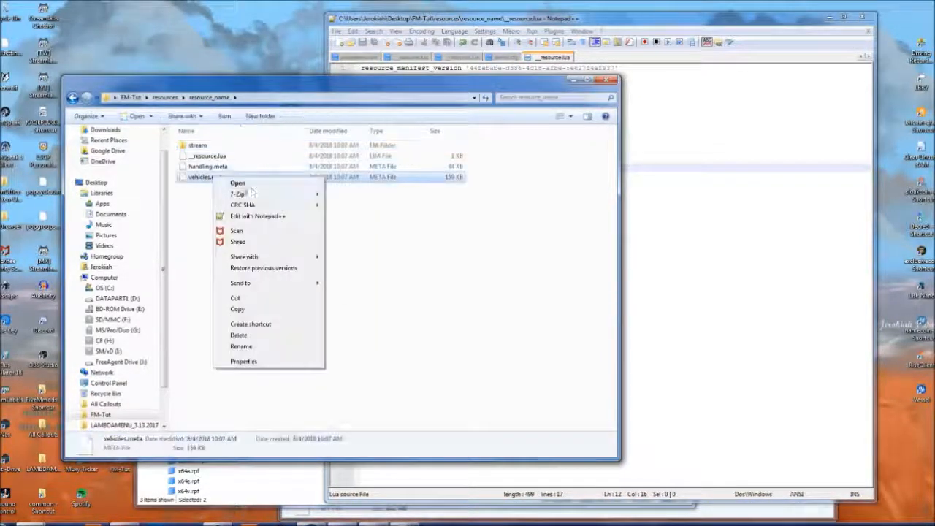
{"action": "left_click", "coordinate": [270, 215]}
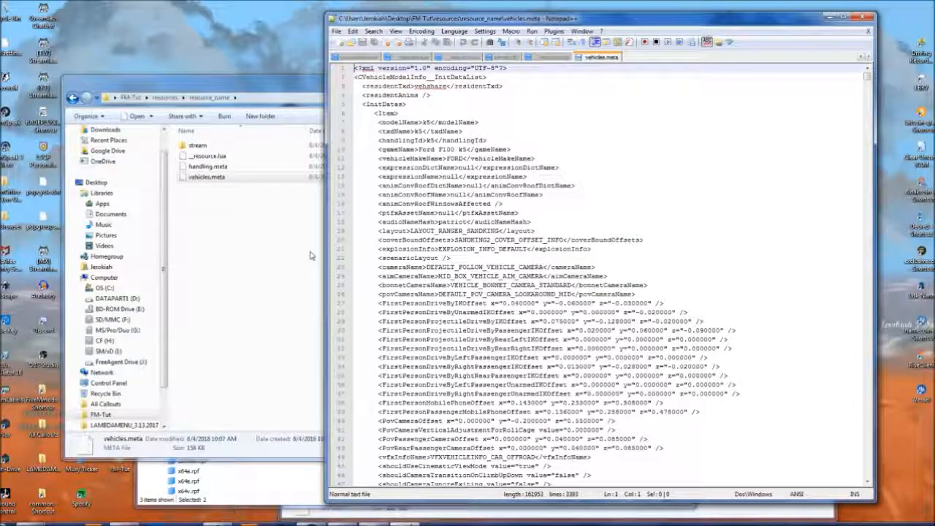
Delete every vehicle entry before the cat259 item in vehicles.meta and align its opening Item tag beneath InitDatas.
{"action": "left_click", "coordinate": [422, 131]}
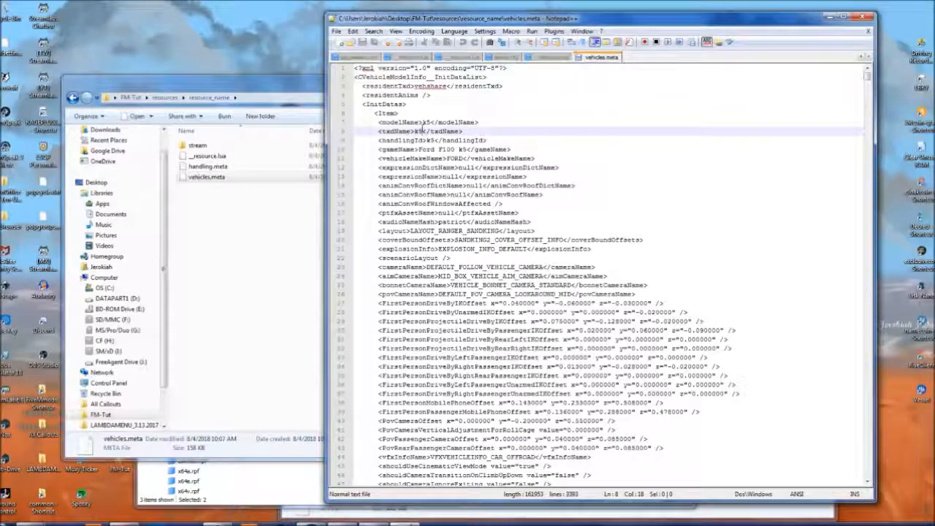
{"action": "scroll", "coordinate": [422, 221], "scroll_direction": "down", "scroll_amount": 20}
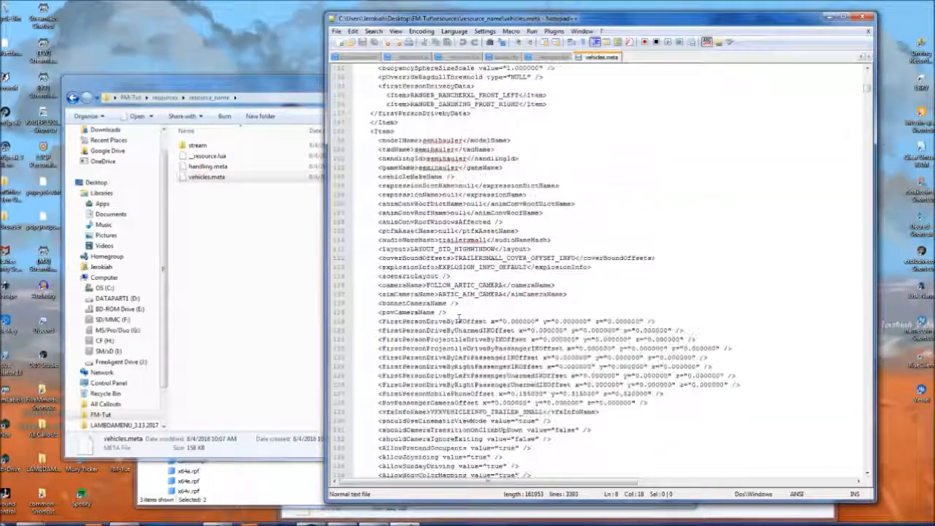
{"action": "scroll", "coordinate": [441, 186], "scroll_direction": "up", "scroll_amount": 20}
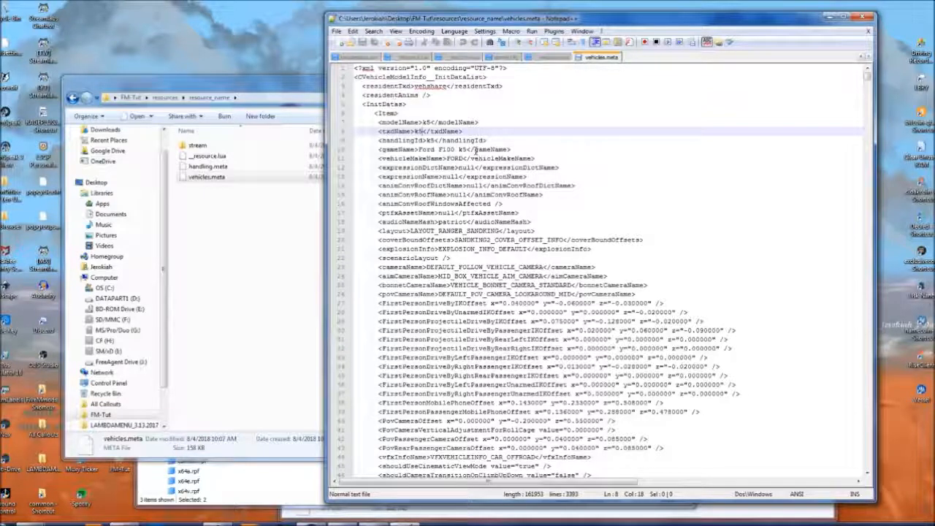
{"action": "left_click", "coordinate": [429, 122]}
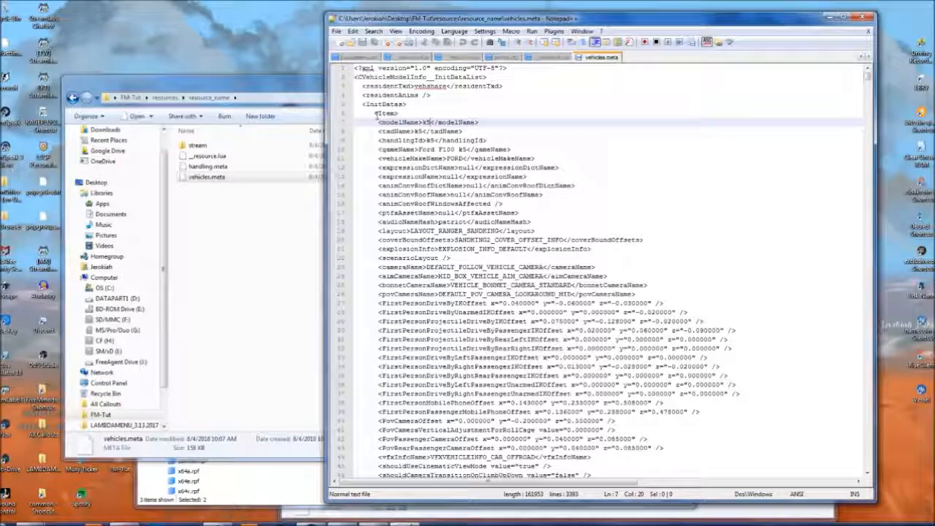
{"action": "left_click_drag", "start_coordinate": [374, 113], "coordinate": [429, 179]}
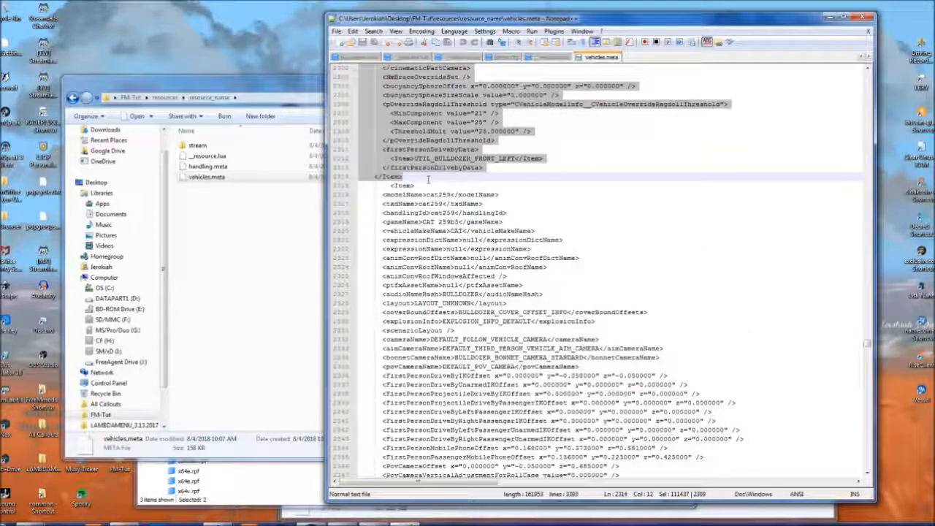
{"action": "key", "text": "Delete"}
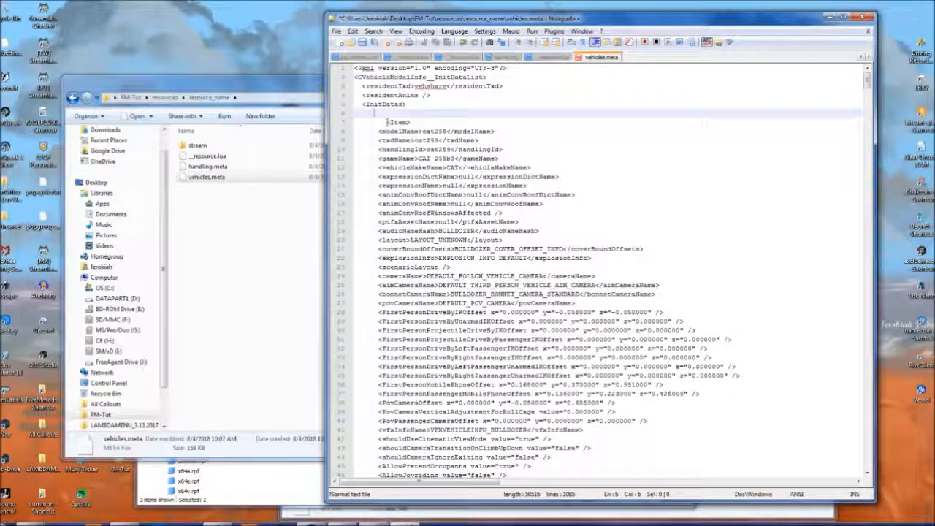
{"action": "key", "text": "Delete"}
{"action": "key", "text": "Delete"}
{"action": "key", "text": "Delete"}
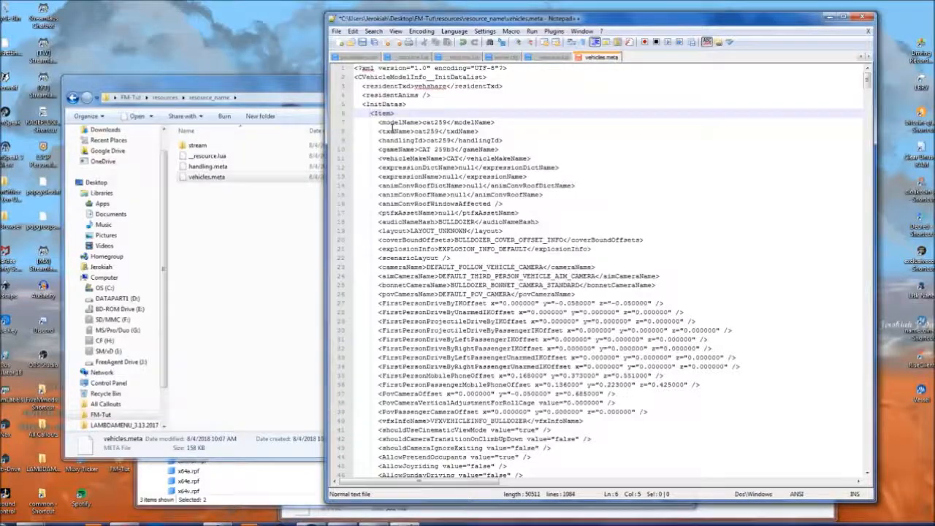
Compare the cat259 modelName in vehicles.meta with the names of the .yft files in the stream folder.
{"action": "scroll", "coordinate": [585, 256], "scroll_direction": "down", "scroll_amount": 4}
{"action": "scroll", "coordinate": [585, 256], "scroll_direction": "up", "scroll_amount": 4}
{"action": "left_click", "coordinate": [429, 122]}
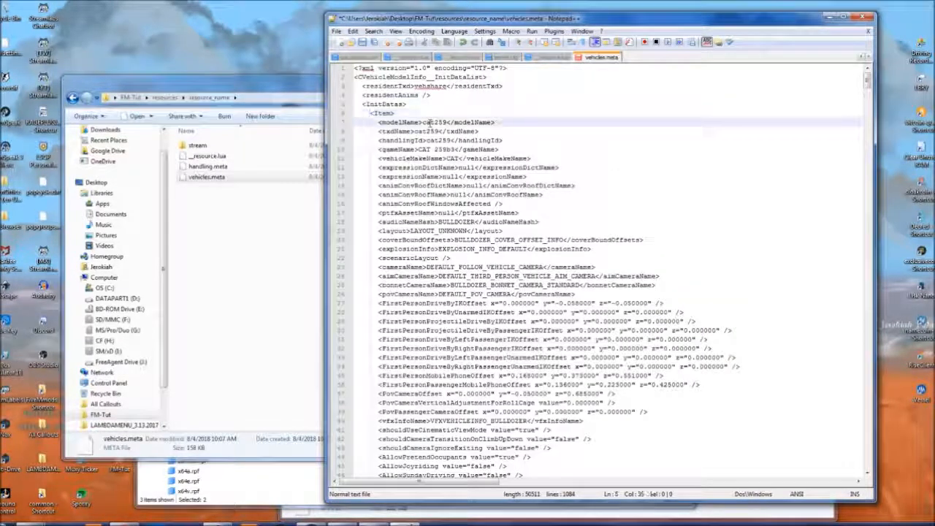
{"action": "double_click", "coordinate": [199, 146]}
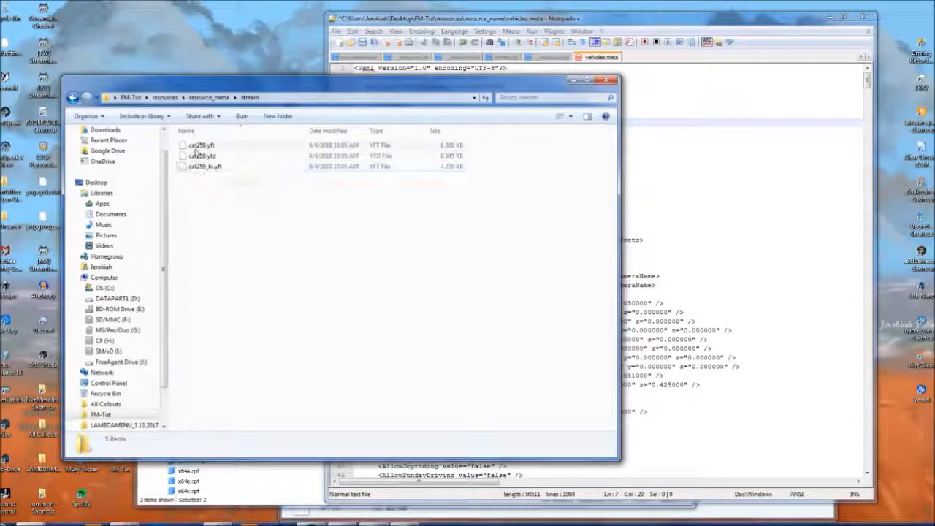
{"action": "left_click", "coordinate": [194, 147]}
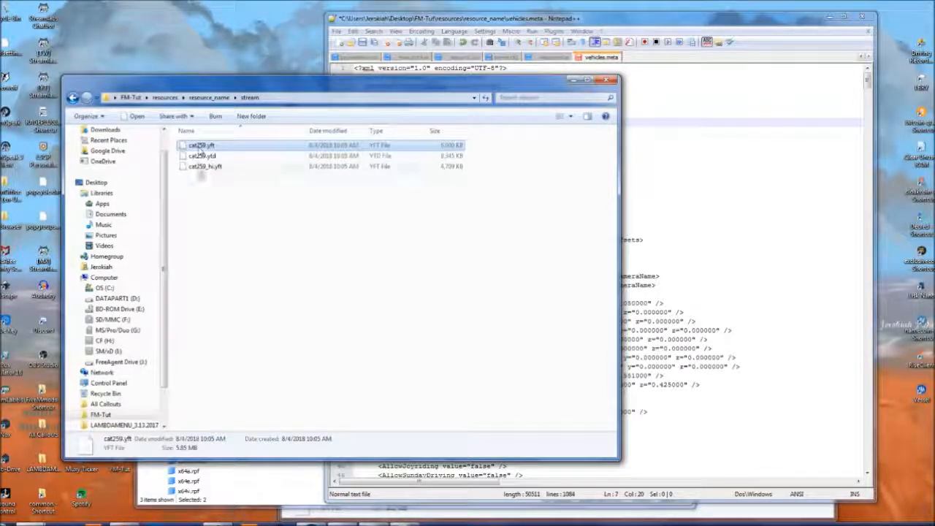
{"action": "left_click", "coordinate": [201, 167]}
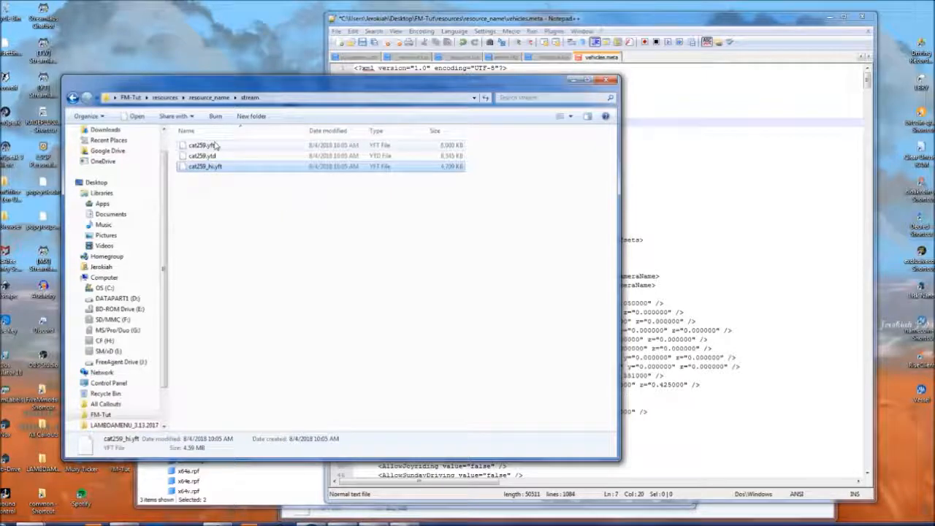
{"action": "left_click", "coordinate": [214, 146]}
{"action": "left_click", "coordinate": [514, 46]}
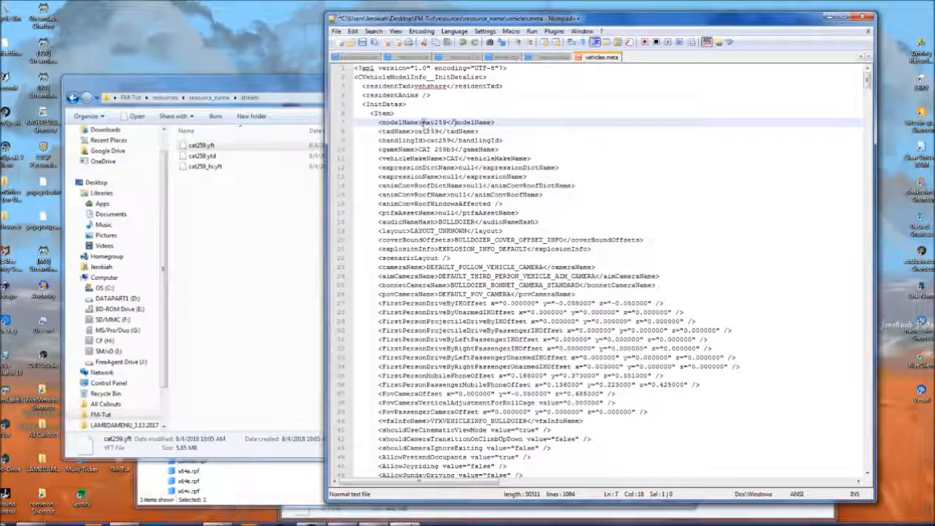
{"action": "left_click", "coordinate": [443, 121]}
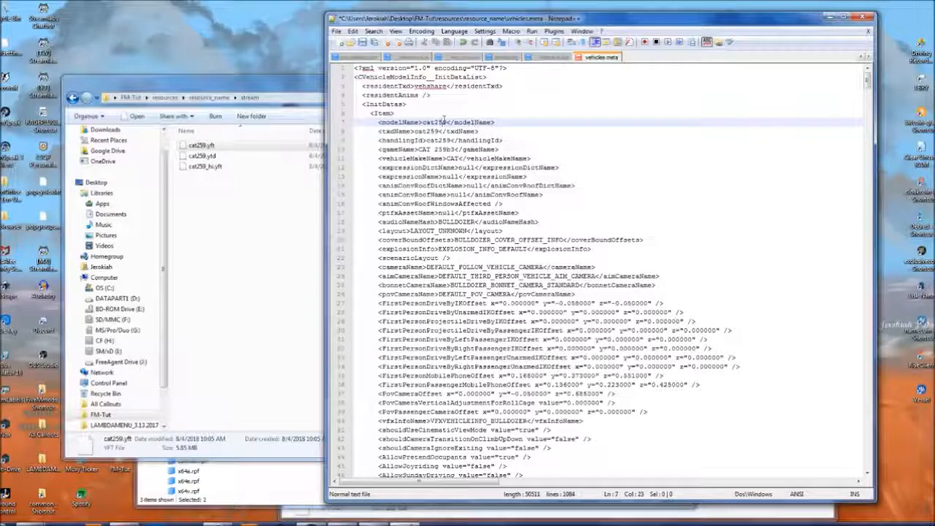
Compare the txdName in vehicles.meta with the .ytd file in the stream folder and check the handlingId.
{"action": "left_click", "coordinate": [202, 157]}
{"action": "left_click", "coordinate": [787, 137]}
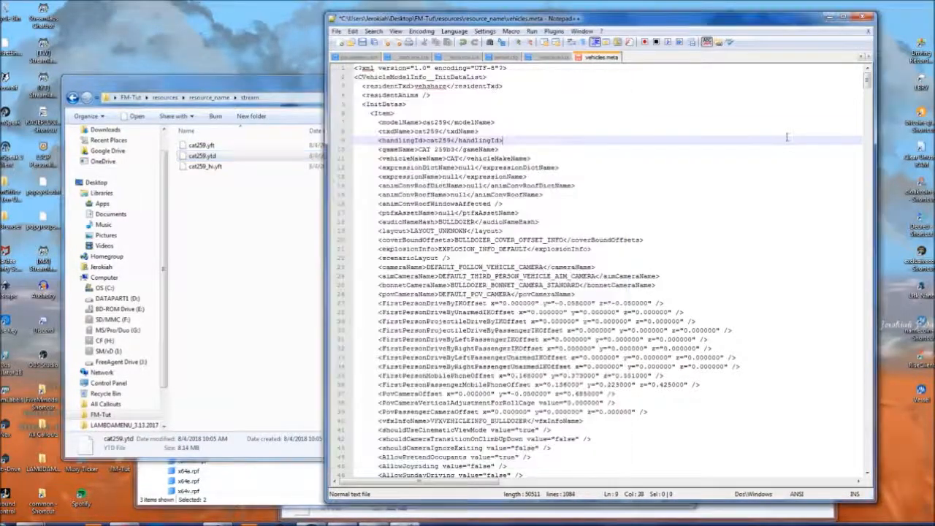
{"action": "left_click", "coordinate": [425, 132]}
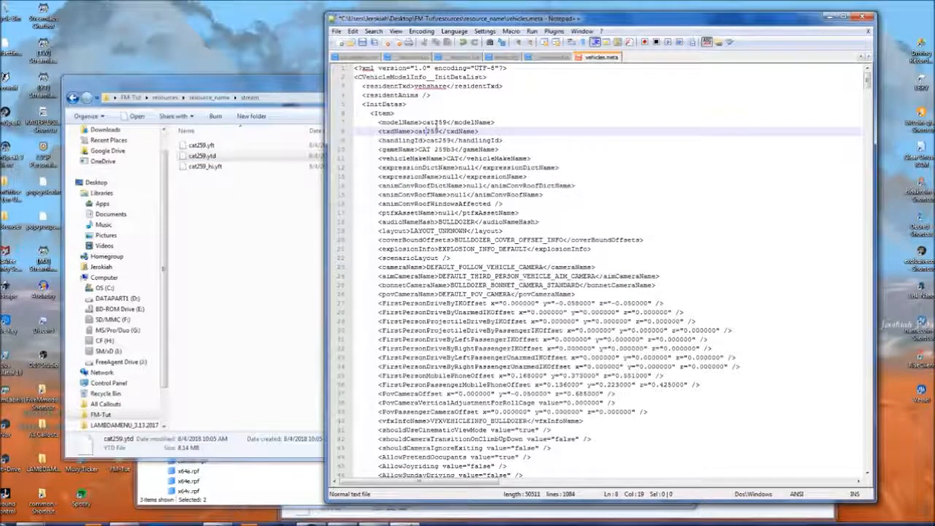
{"action": "left_click", "coordinate": [431, 139]}
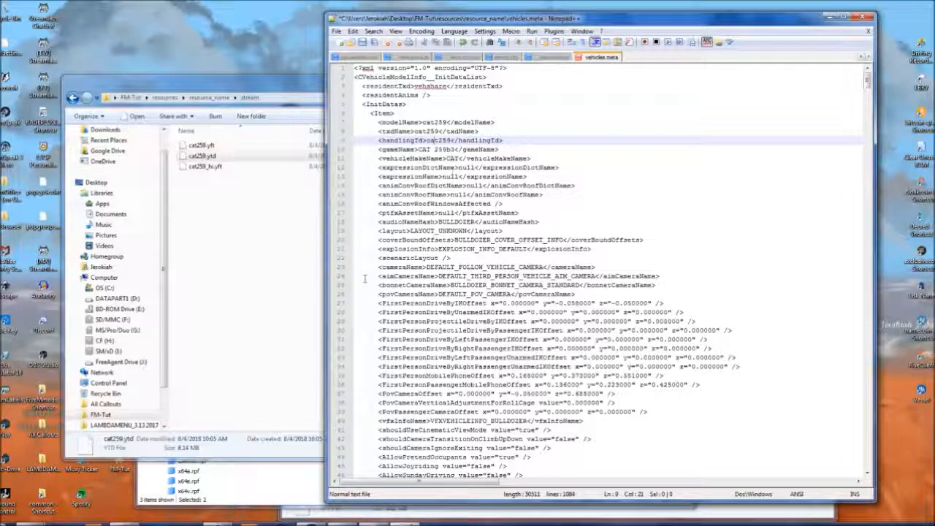
Open handling.meta from the resource_name folder in Notepad++ and search it for "cat".
{"action": "left_click", "coordinate": [208, 97]}
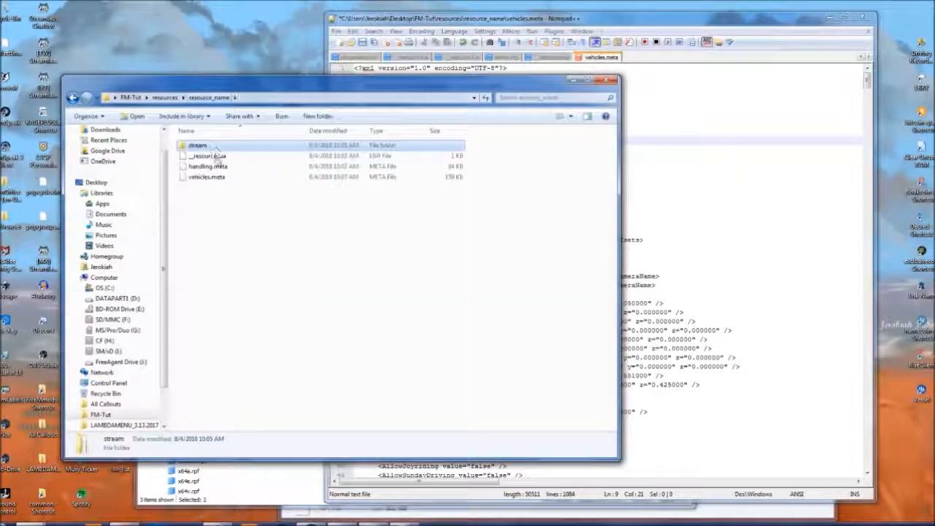
{"action": "right_click", "coordinate": [212, 167]}
{"action": "left_click", "coordinate": [255, 206]}
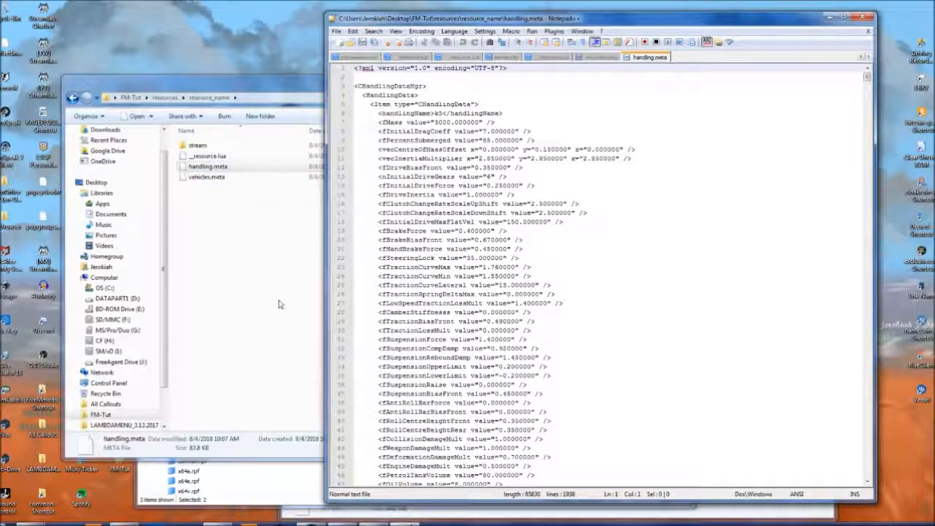
{"action": "key", "text": "ctrl+f"}
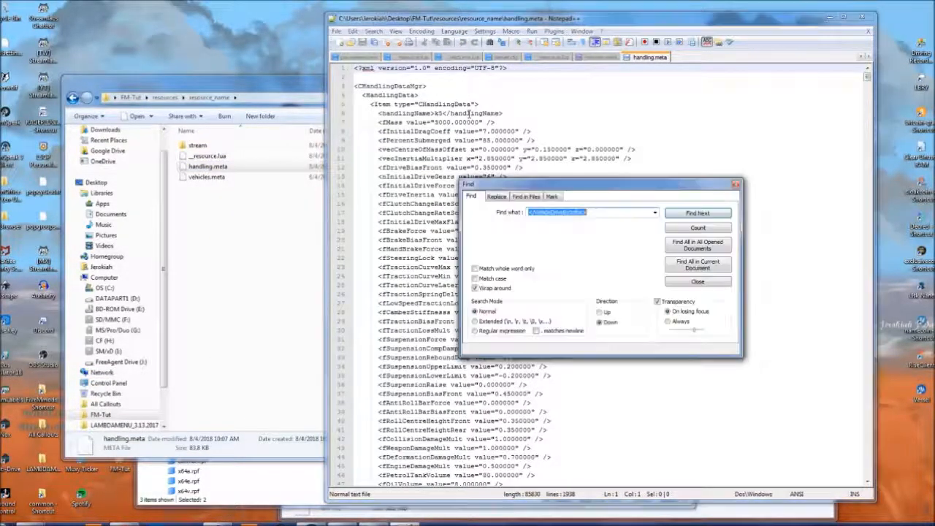
{"action": "type", "text": "cat"}
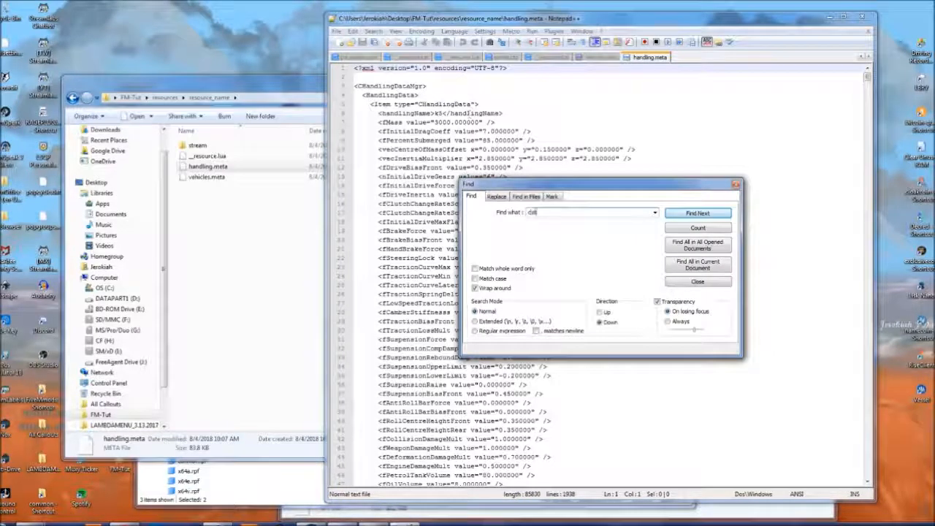
{"action": "key", "text": "Return"}
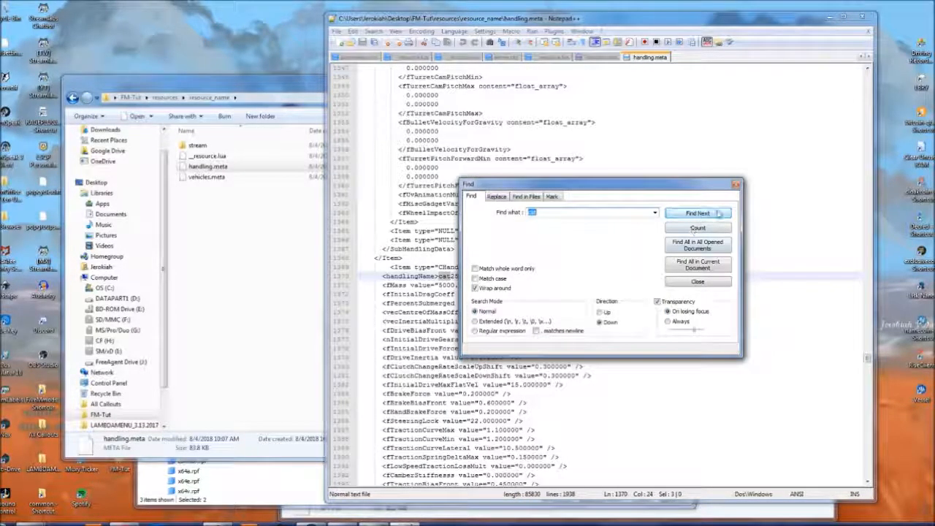
{"action": "left_click", "coordinate": [736, 185]}
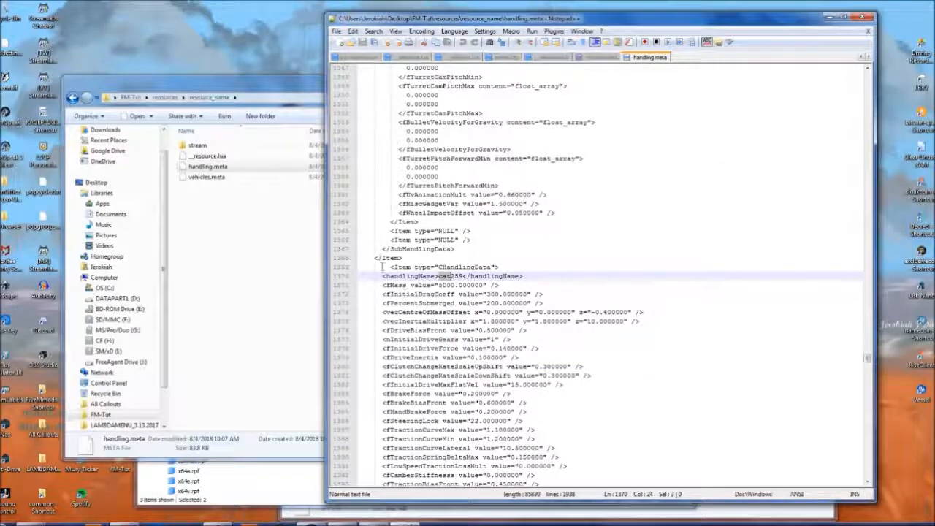
Review the extent of the cat259 item in handling.meta and compare its handlingName with the handlingId in vehicles.meta.
{"action": "left_click_drag", "start_coordinate": [391, 269], "coordinate": [416, 285]}
{"action": "scroll", "coordinate": [568, 346], "scroll_direction": "up", "scroll_amount": 11}
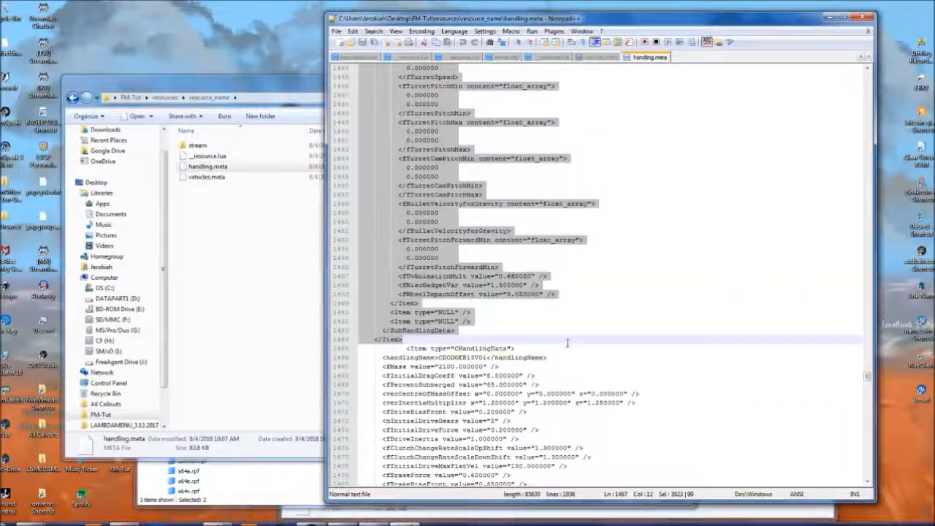
{"action": "scroll", "coordinate": [567, 347], "scroll_direction": "up", "scroll_amount": 20}
{"action": "left_click", "coordinate": [468, 258]}
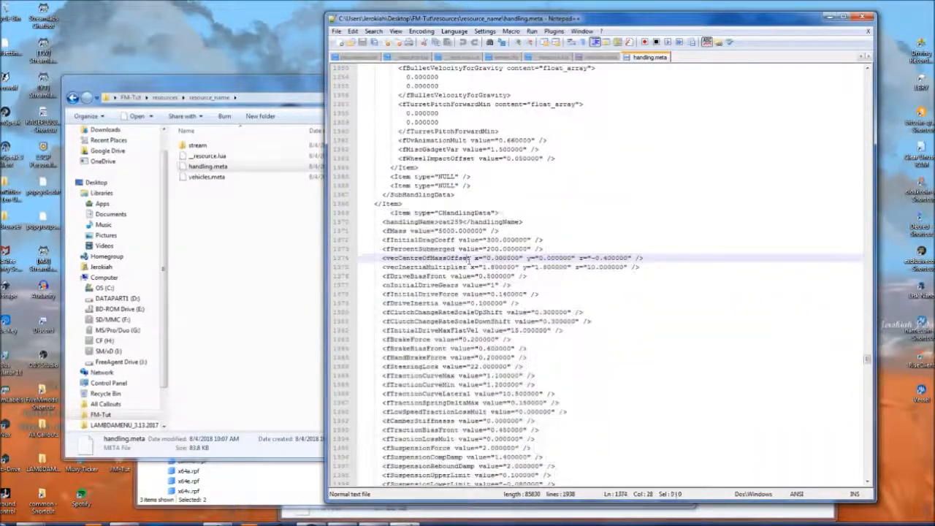
{"action": "left_click_drag", "start_coordinate": [438, 222], "coordinate": [459, 223]}
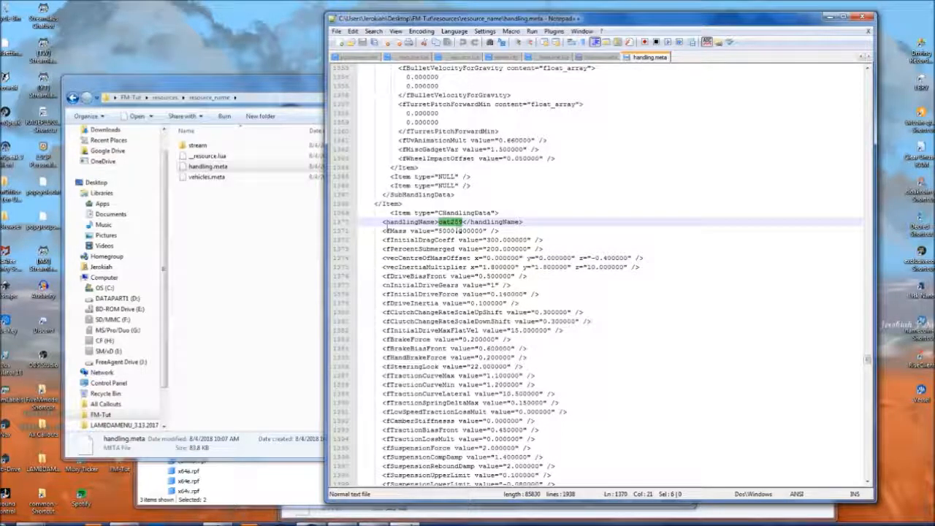
{"action": "left_click", "coordinate": [595, 56]}
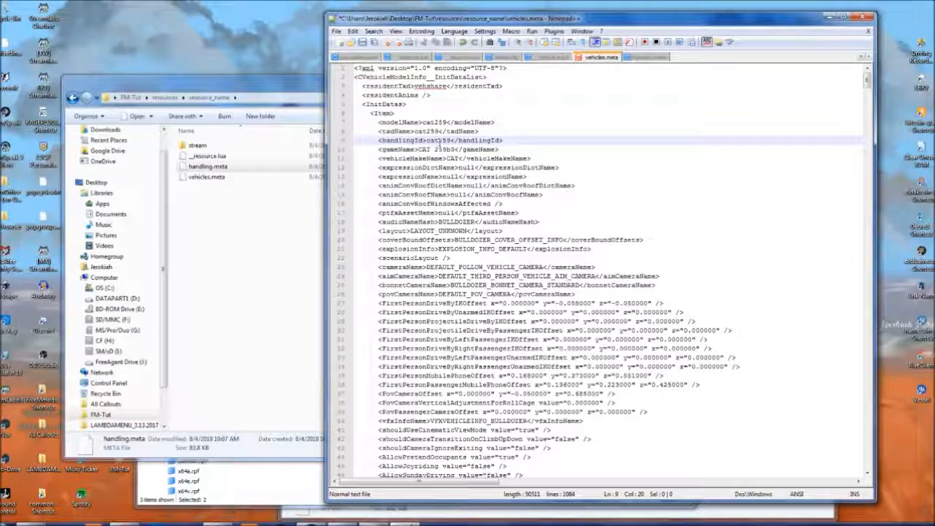
{"action": "double_click", "coordinate": [437, 139]}
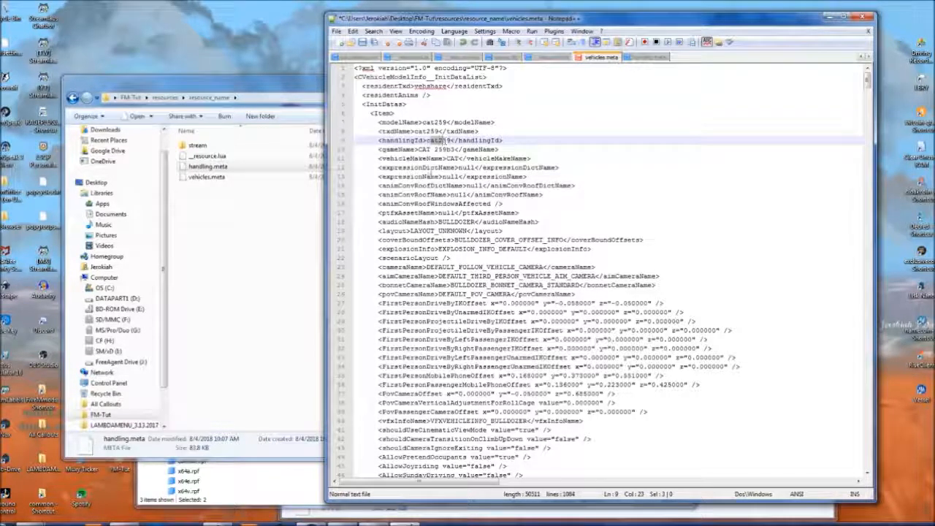
Examine the gameName and vehicleMakeName values of the cat259 entry in vehicles.meta.
{"action": "left_click", "coordinate": [413, 150]}
{"action": "left_click_drag", "start_coordinate": [419, 149], "coordinate": [454, 150]}
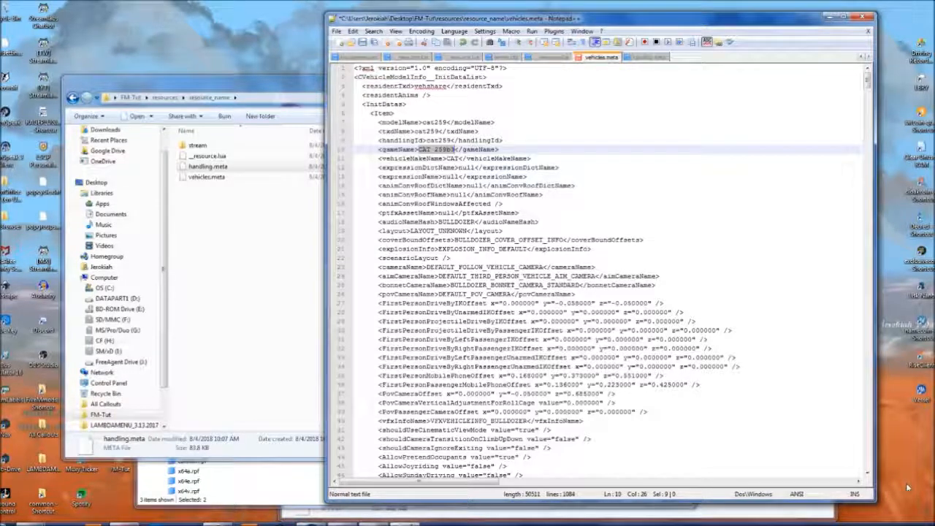
{"action": "left_click_drag", "start_coordinate": [445, 158], "coordinate": [458, 158]}
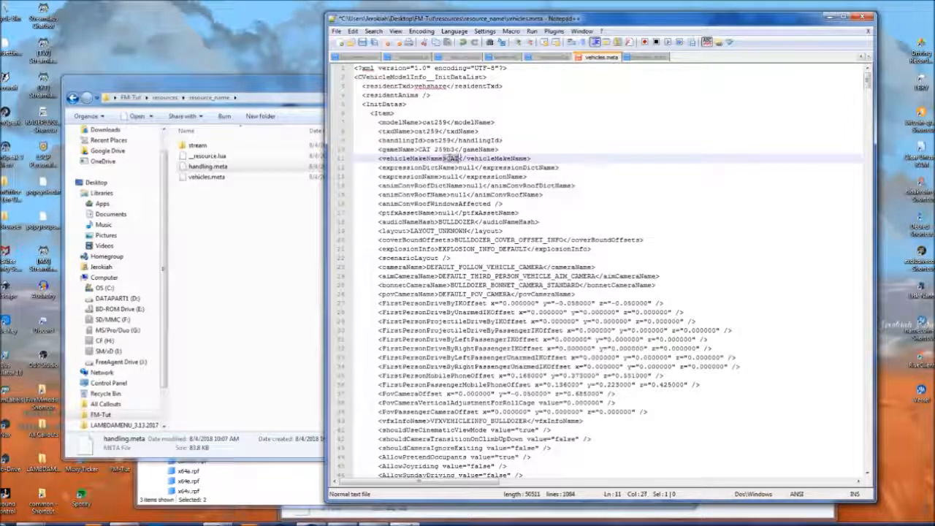
{"action": "left_click", "coordinate": [419, 149]}
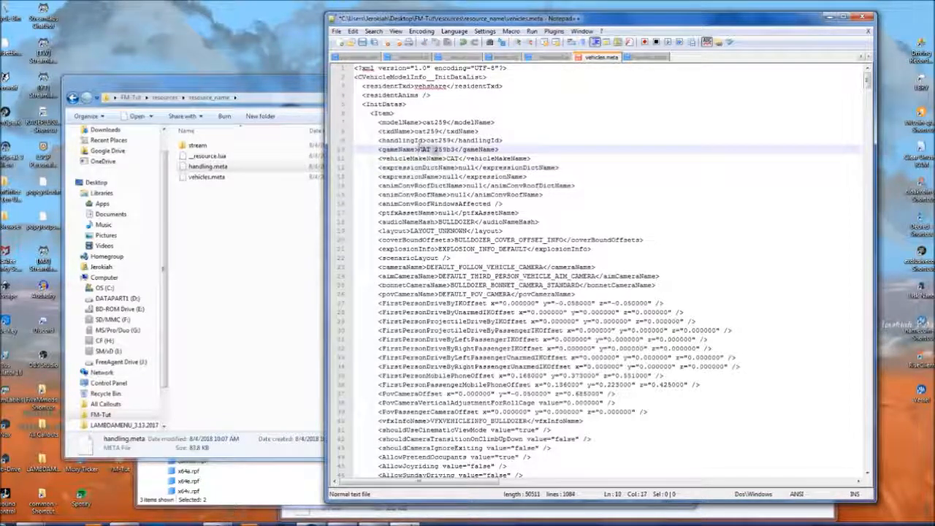
{"action": "key", "text": "ctrl+shift+Right"}
{"action": "key", "text": "ctrl+shift+Right"}
{"action": "key", "text": "ctrl+shift+Right"}
{"action": "key", "text": "ctrl+shift+Right"}
{"action": "left_click_drag", "start_coordinate": [358, 147], "coordinate": [370, 167]}
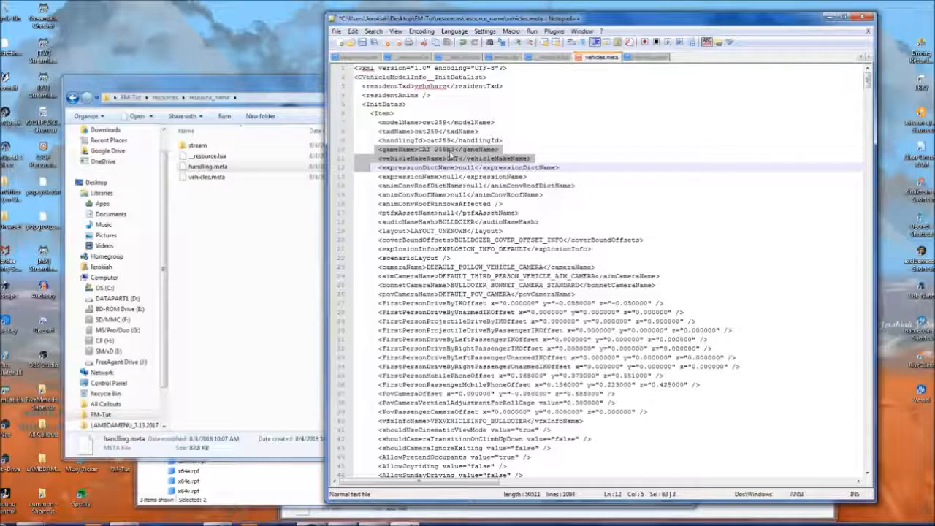
{"action": "left_click", "coordinate": [456, 149]}
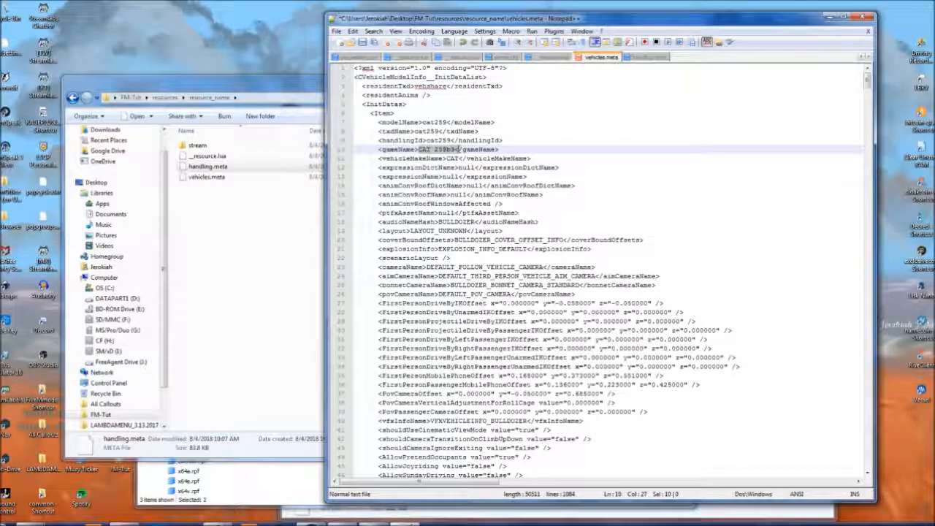
{"action": "double_click", "coordinate": [453, 158]}
{"action": "left_click_drag", "start_coordinate": [462, 158], "coordinate": [458, 161]}
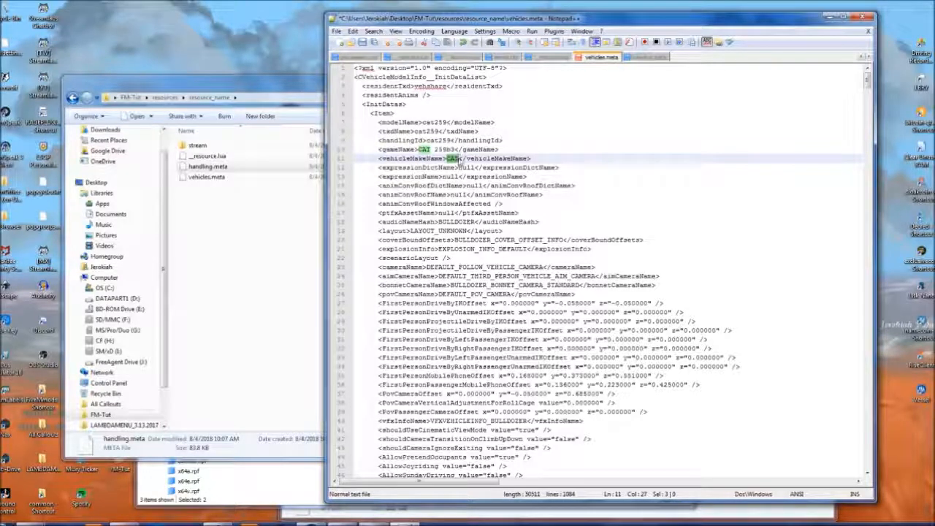
{"action": "left_click", "coordinate": [458, 159]}
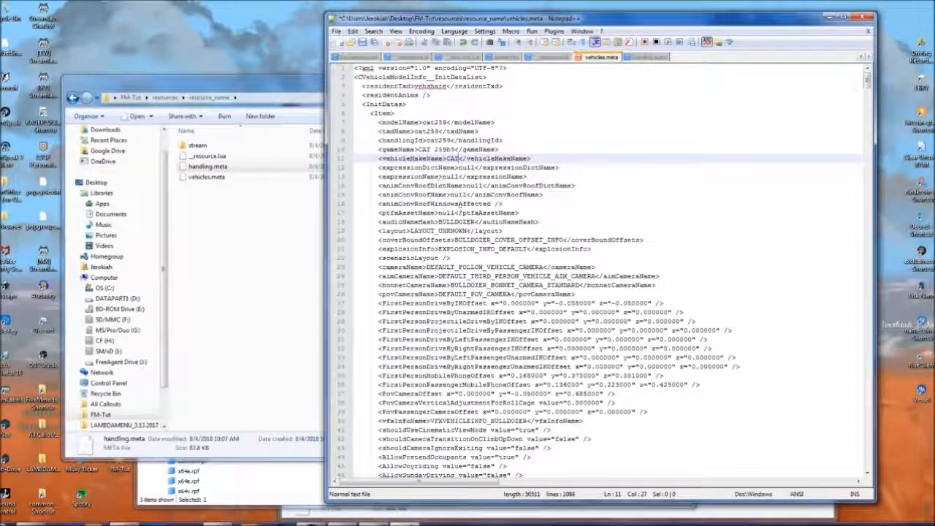
Check the audioNameHash line of the cat259 entry to see which vehicle sound it uses.
{"action": "scroll", "coordinate": [453, 183], "scroll_direction": "down", "scroll_amount": 1}
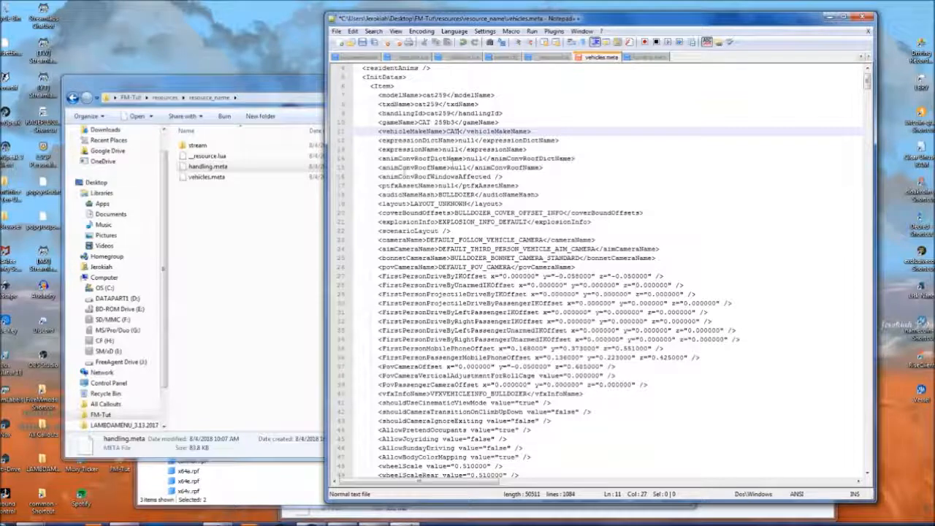
{"action": "scroll", "coordinate": [457, 160], "scroll_direction": "down", "scroll_amount": 1}
{"action": "left_click_drag", "start_coordinate": [376, 168], "coordinate": [548, 169]}
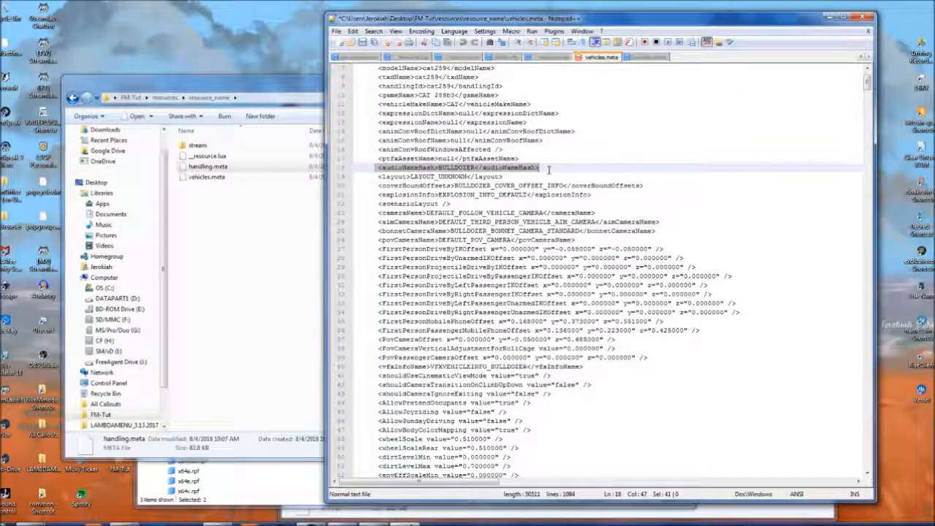
{"action": "left_click", "coordinate": [457, 176]}
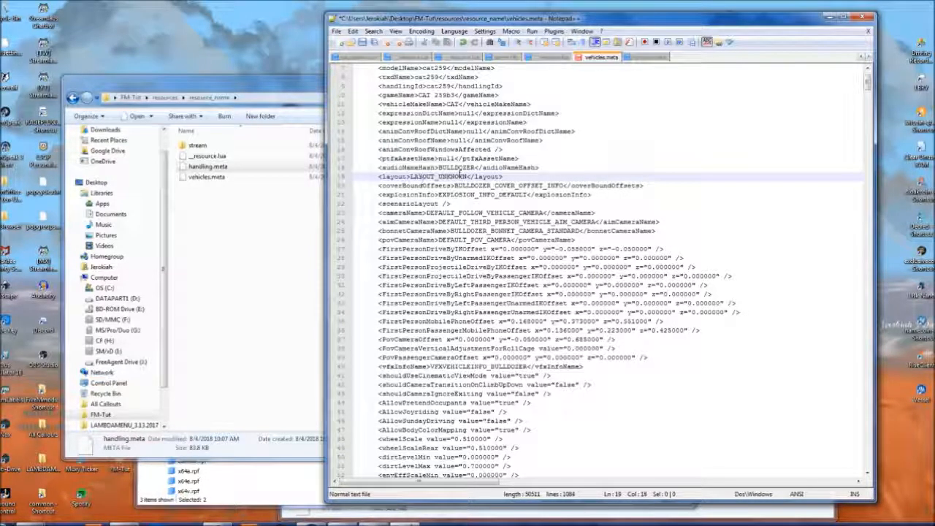
{"action": "key", "text": "Up"}
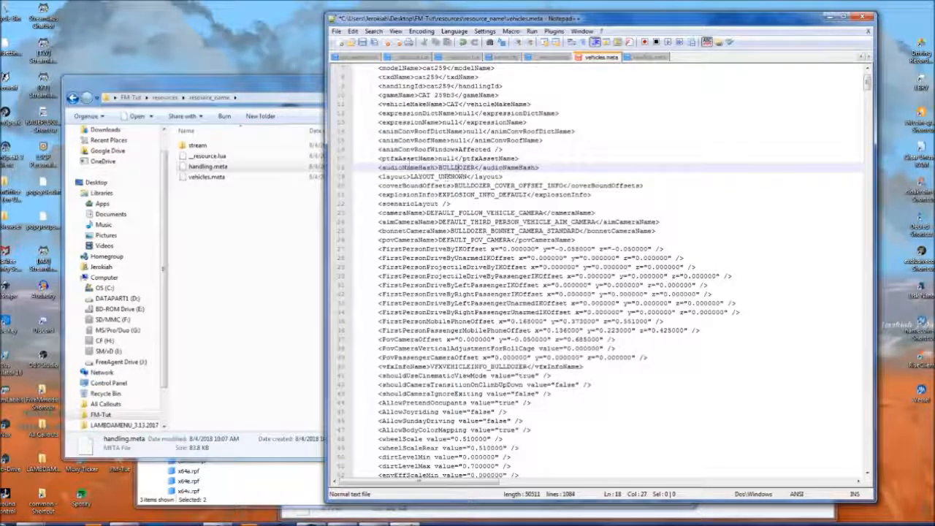
{"action": "mouse_move", "coordinate": [488, 177]}
{"action": "left_mouse_down"}
{"action": "mouse_move", "coordinate": [406, 168]}
{"action": "mouse_move", "coordinate": [481, 168]}
{"action": "left_mouse_up"}
{"action": "left_click", "coordinate": [468, 167]}
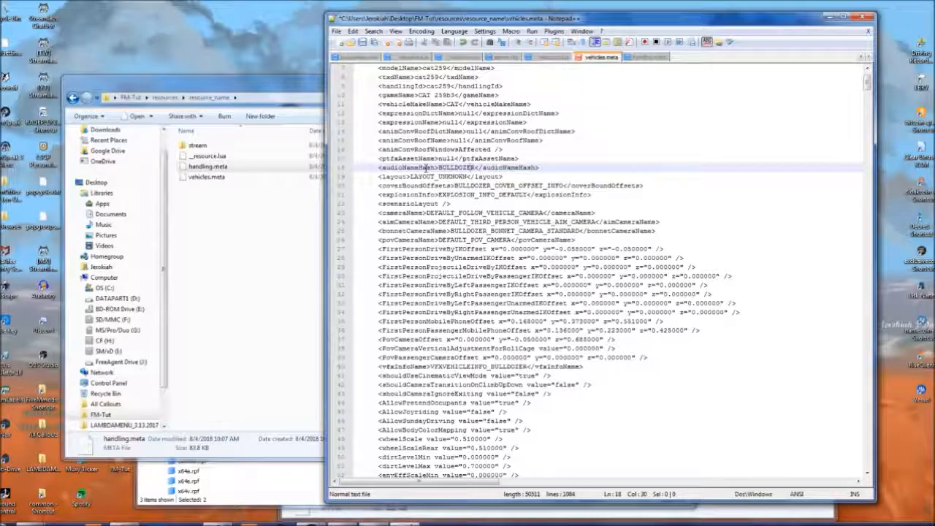
Examine the diffuseTint value that controls the window tint in the cat259 entry.
{"action": "scroll", "coordinate": [465, 180], "scroll_direction": "down", "scroll_amount": 3}
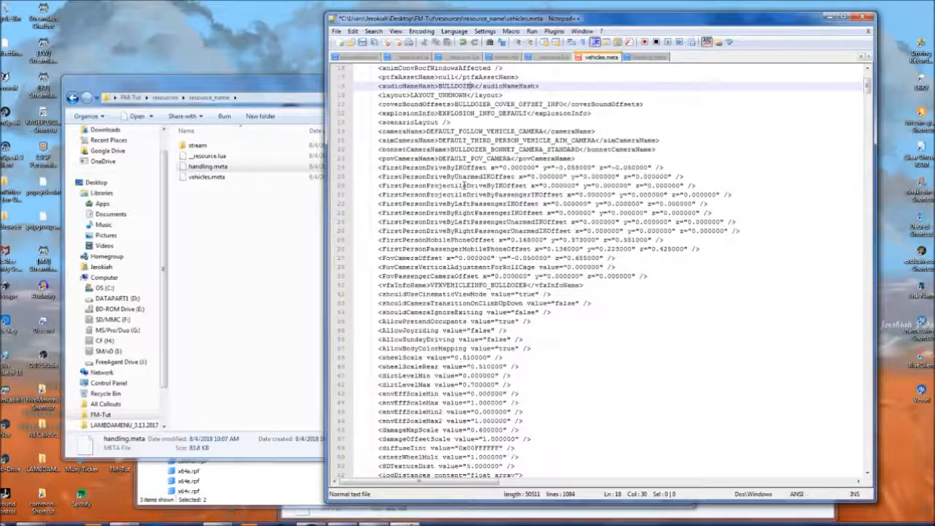
{"action": "scroll", "coordinate": [457, 159], "scroll_direction": "down", "scroll_amount": 8}
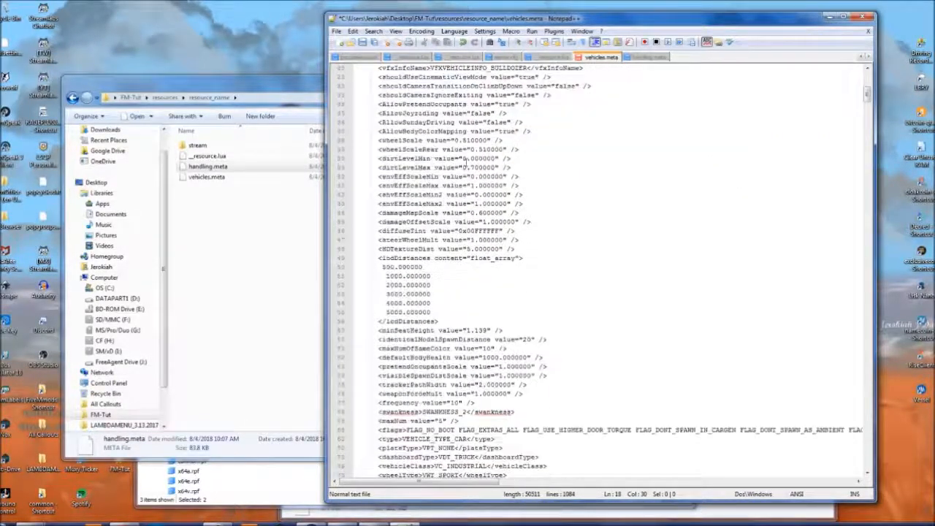
{"action": "scroll", "coordinate": [462, 159], "scroll_direction": "down", "scroll_amount": 2}
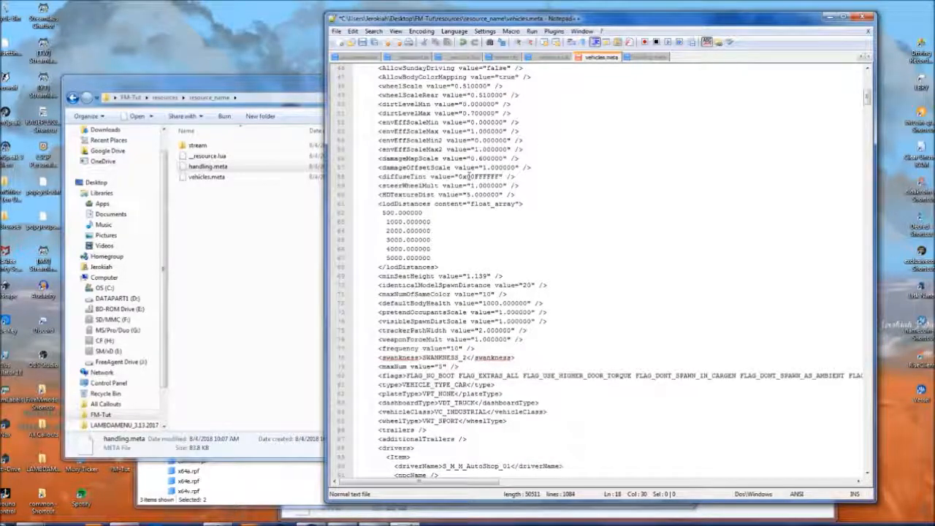
{"action": "left_click_drag", "start_coordinate": [471, 186], "coordinate": [501, 177]}
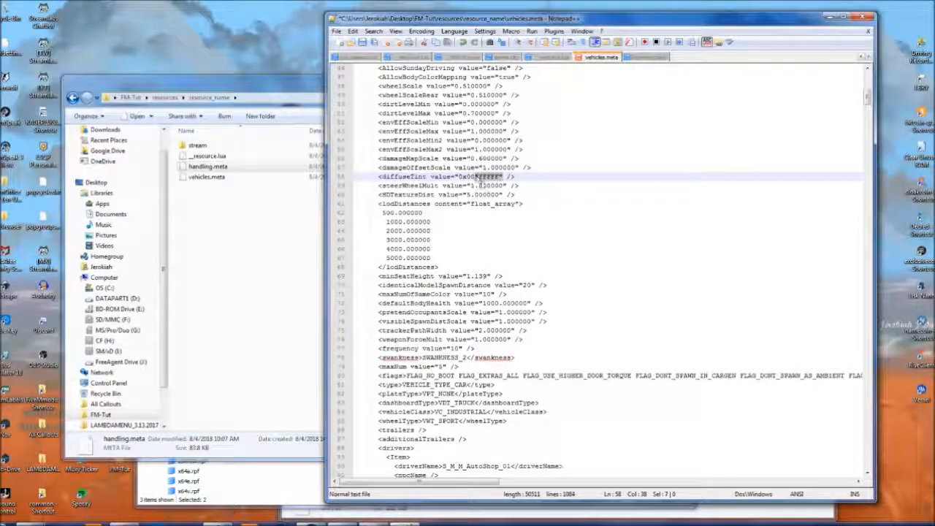
{"action": "left_click_drag", "start_coordinate": [503, 178], "coordinate": [458, 178]}
{"action": "left_click", "coordinate": [486, 179]}
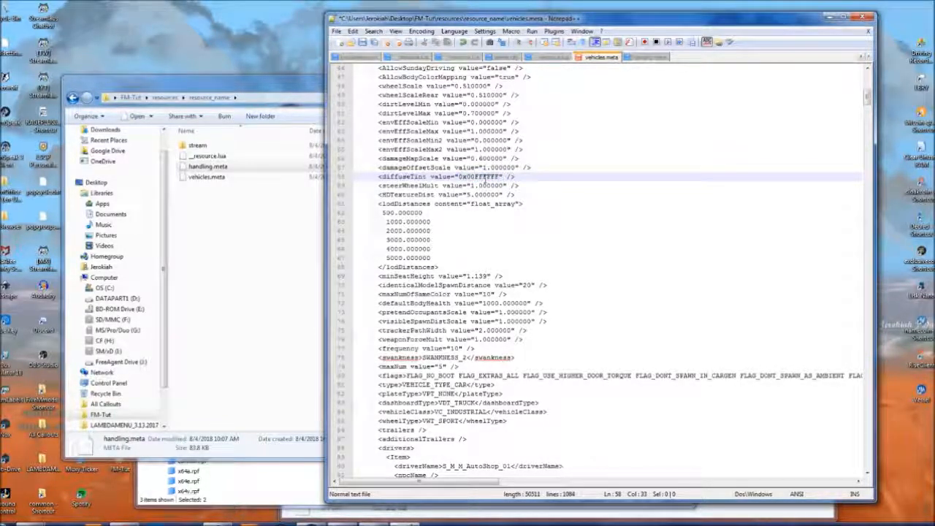
{"action": "left_click_drag", "start_coordinate": [475, 177], "coordinate": [502, 185]}
{"action": "left_click", "coordinate": [497, 179]}
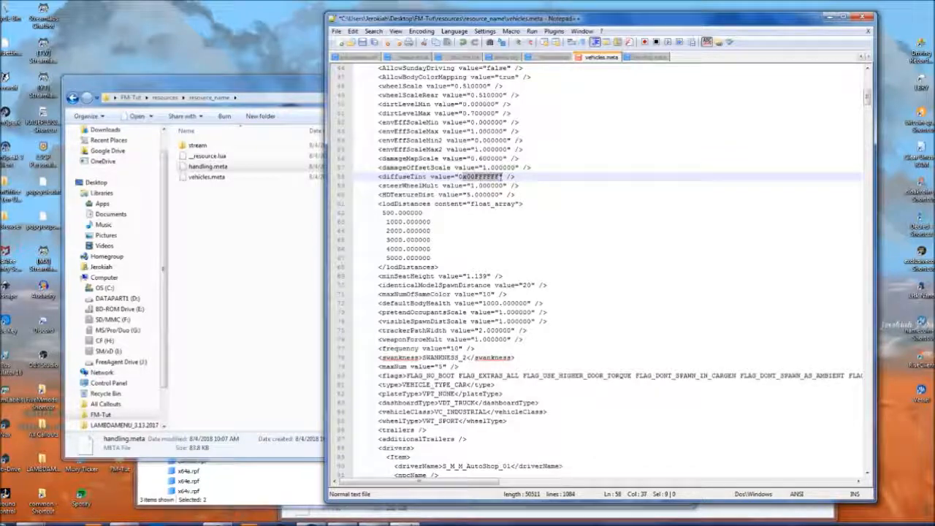
{"action": "left_click", "coordinate": [499, 185]}
Review the values in the lodDistances array of the cat259 entry, from first to last.
{"action": "scroll", "coordinate": [479, 266], "scroll_direction": "down", "scroll_amount": 5}
{"action": "scroll", "coordinate": [365, 176], "scroll_direction": "up", "scroll_amount": 3}
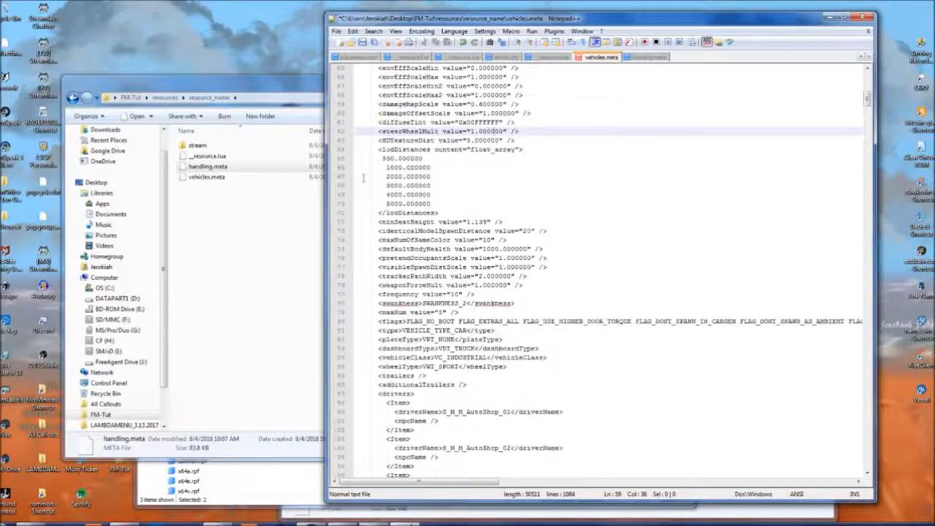
{"action": "left_click_drag", "start_coordinate": [381, 159], "coordinate": [422, 158]}
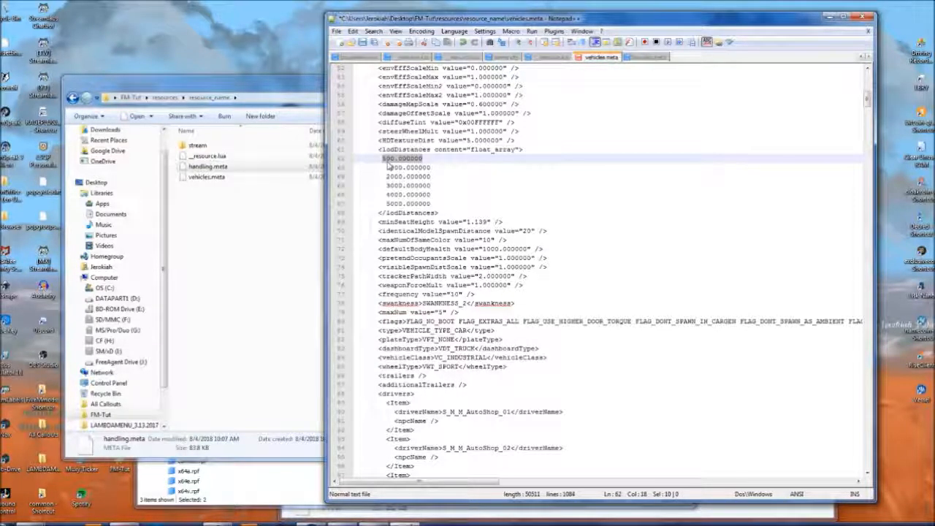
{"action": "left_click", "coordinate": [401, 167]}
{"action": "left_click", "coordinate": [400, 176]}
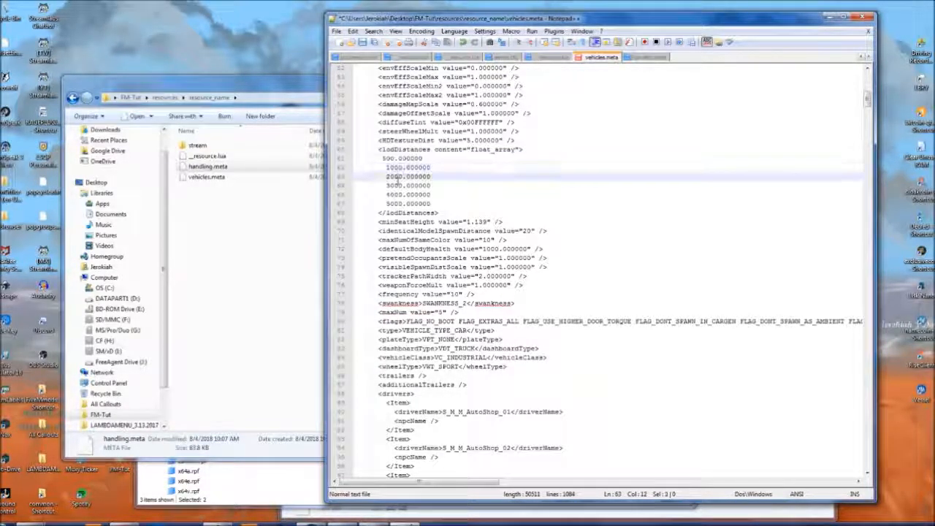
{"action": "left_click", "coordinate": [398, 203]}
Look over the cat259 settings from minSeatHeight through defaultBodyHealth, then the flags and vehicle type lines.
{"action": "scroll", "coordinate": [416, 180], "scroll_direction": "down", "scroll_amount": 3}
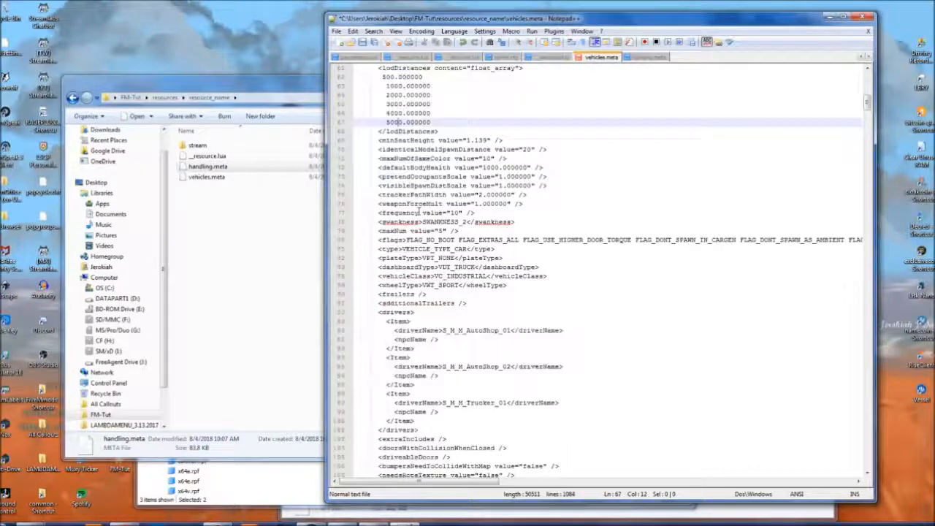
{"action": "left_click_drag", "start_coordinate": [378, 140], "coordinate": [490, 149]}
{"action": "left_click", "coordinate": [487, 167]}
{"action": "scroll", "coordinate": [438, 249], "scroll_direction": "down", "scroll_amount": 3}
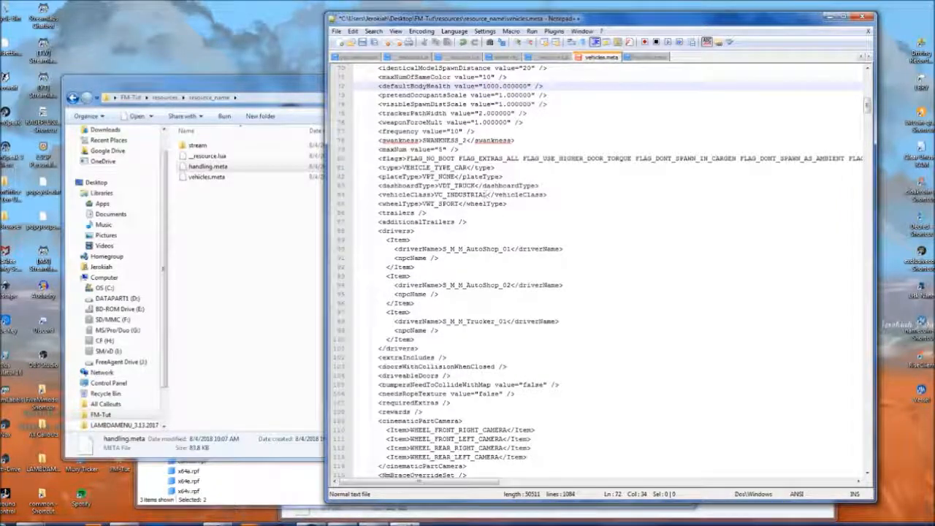
{"action": "left_click_drag", "start_coordinate": [407, 158], "coordinate": [802, 150]}
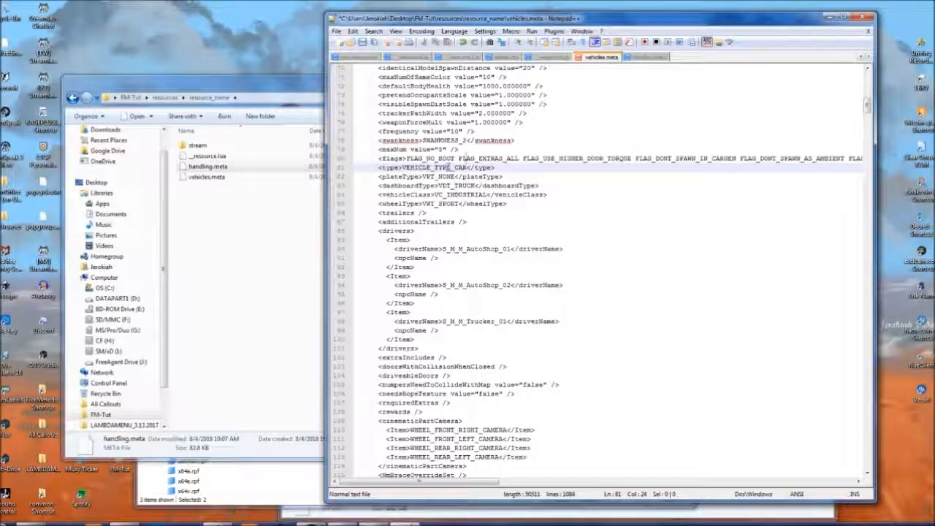
Examine the FLAG_EXTRAS_ALL flag in the flags line of the cat259 entry.
{"action": "left_click", "coordinate": [458, 157]}
{"action": "left_click_drag", "start_coordinate": [459, 158], "coordinate": [518, 158]}
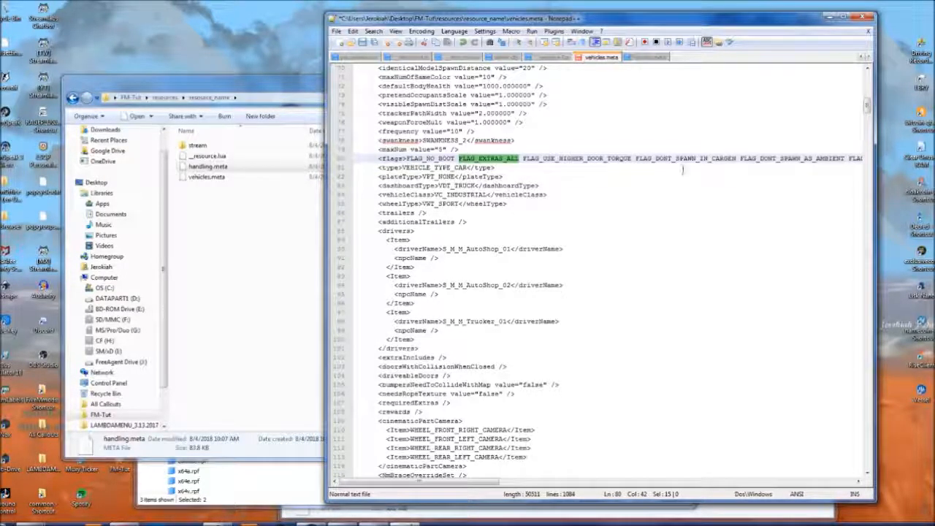
{"action": "left_click", "coordinate": [478, 158]}
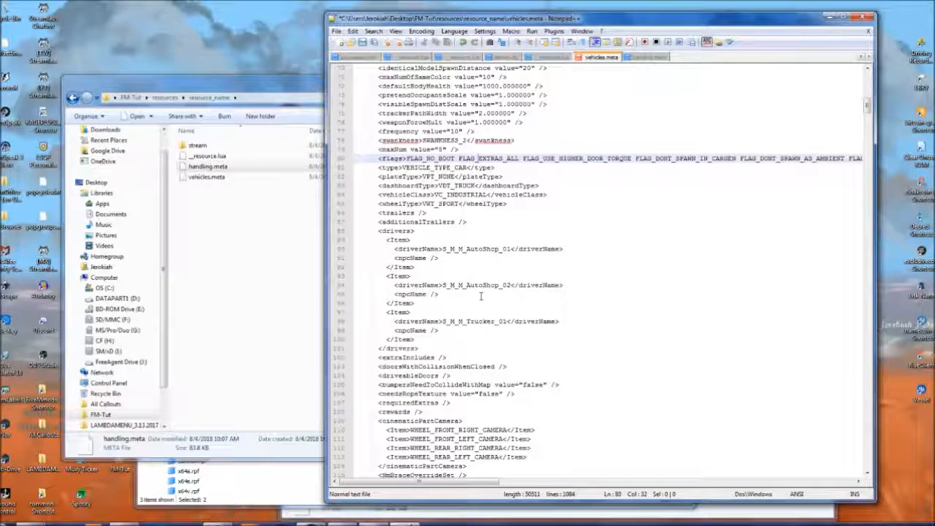
Review the drivers block and the trailers and additionalTrailers lines of the cat259 entry.
{"action": "scroll", "coordinate": [482, 322], "scroll_direction": "down", "scroll_amount": 6}
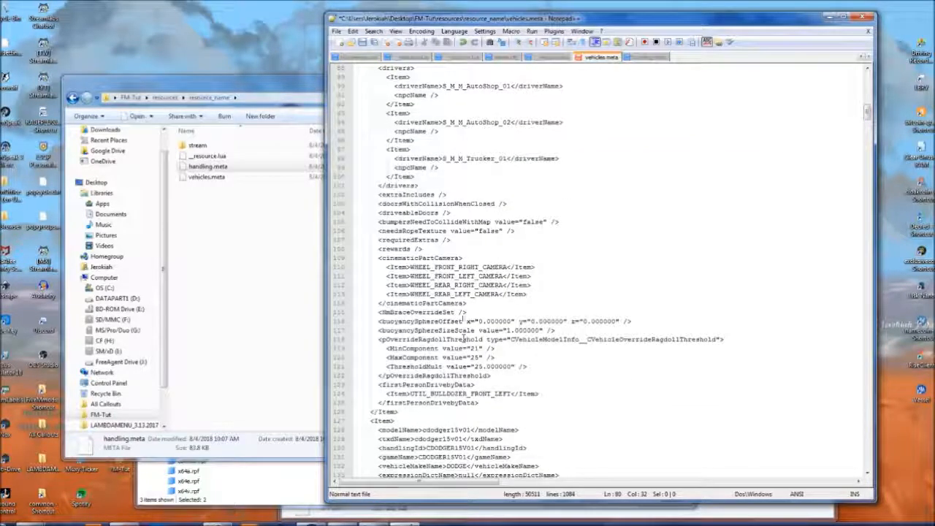
{"action": "scroll", "coordinate": [454, 98], "scroll_direction": "up", "scroll_amount": 3}
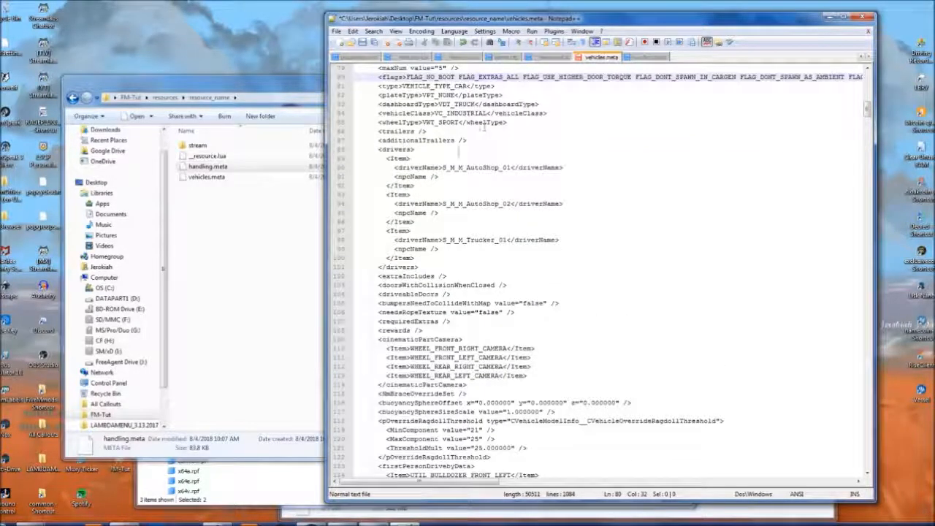
{"action": "left_click_drag", "start_coordinate": [386, 158], "coordinate": [438, 249]}
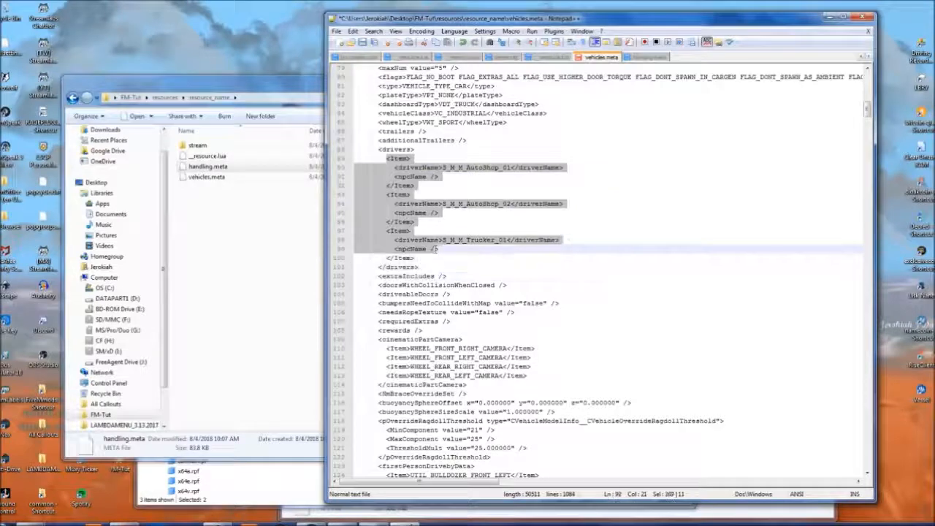
{"action": "scroll", "coordinate": [438, 248], "scroll_direction": "down", "scroll_amount": 3}
{"action": "scroll", "coordinate": [447, 146], "scroll_direction": "up", "scroll_amount": 3}
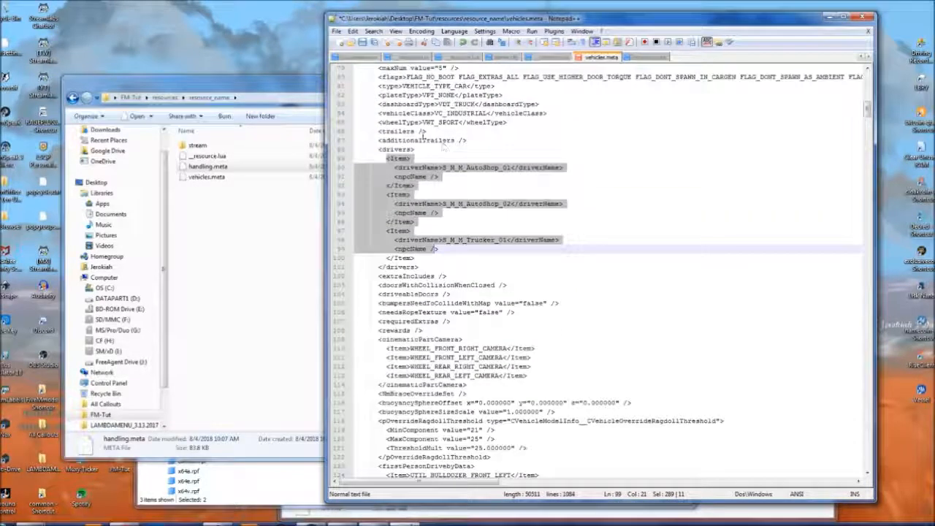
{"action": "left_click_drag", "start_coordinate": [377, 140], "coordinate": [467, 140]}
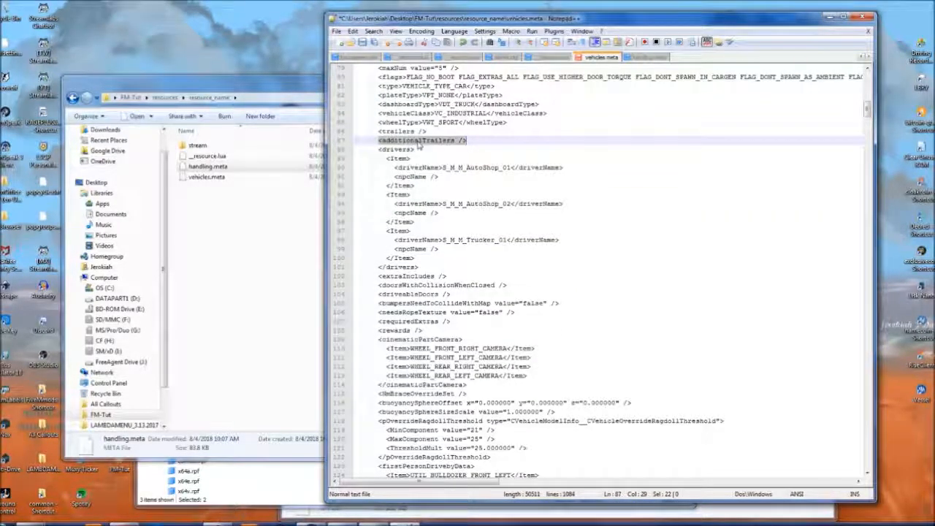
{"action": "left_click", "coordinate": [421, 212]}
{"action": "left_click", "coordinate": [411, 132]}
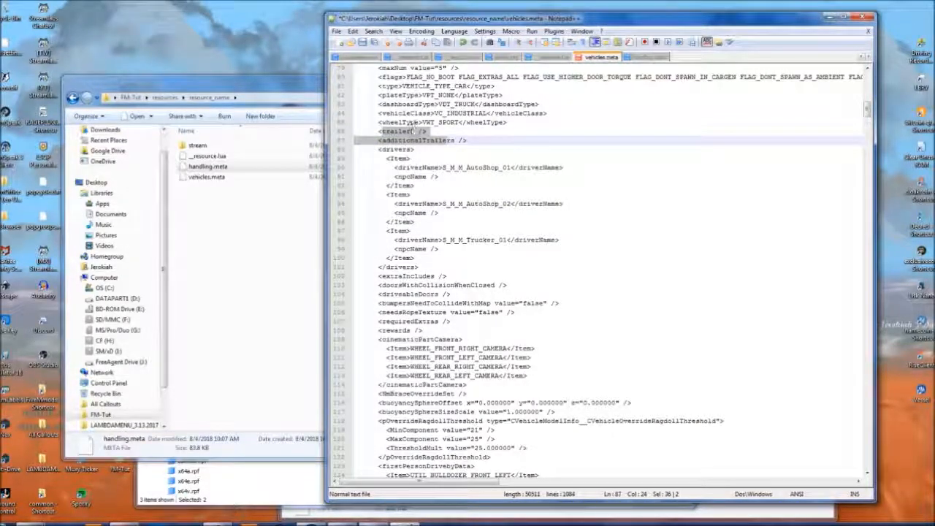
Look over the rest of the cat259 entry from extraIncludes through firstPersonDrivebyData to its closing Item tag.
{"action": "scroll", "coordinate": [416, 168], "scroll_direction": "down", "scroll_amount": 5}
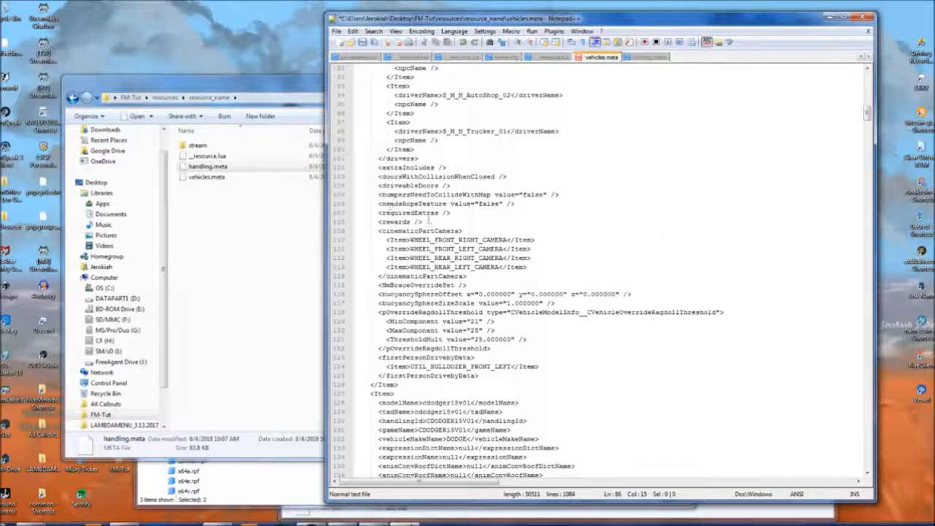
{"action": "scroll", "coordinate": [491, 237], "scroll_direction": "down", "scroll_amount": 3}
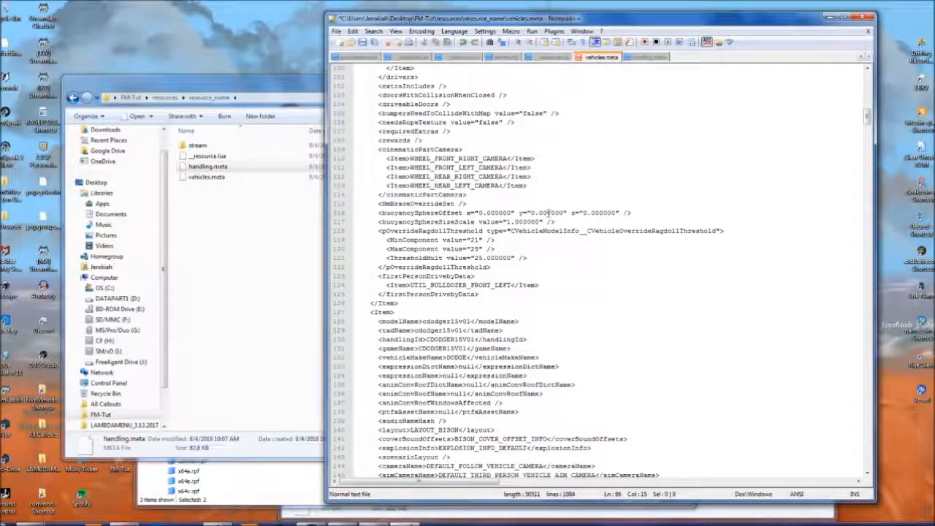
{"action": "scroll", "coordinate": [490, 288], "scroll_direction": "down", "scroll_amount": 3}
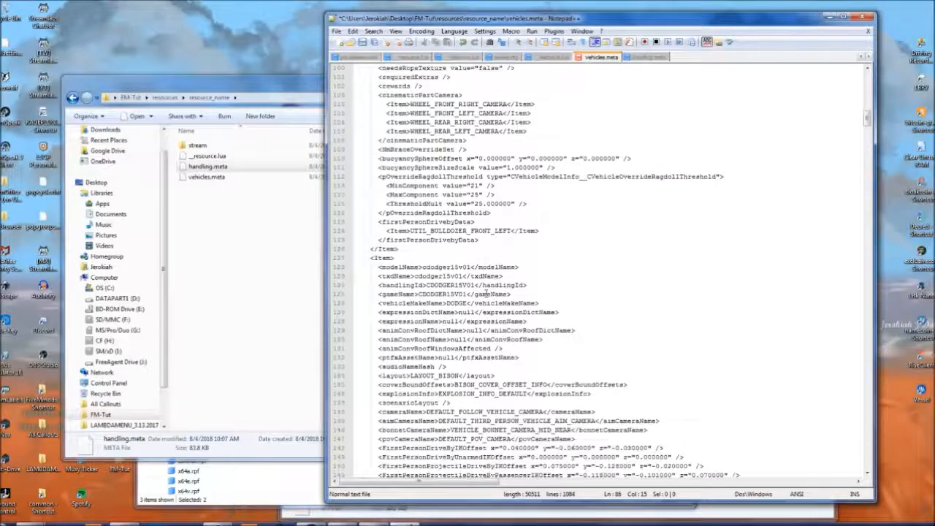
{"action": "left_click_drag", "start_coordinate": [398, 221], "coordinate": [412, 148]}
{"action": "scroll", "coordinate": [440, 176], "scroll_direction": "up", "scroll_amount": 3}
{"action": "left_click", "coordinate": [473, 231]}
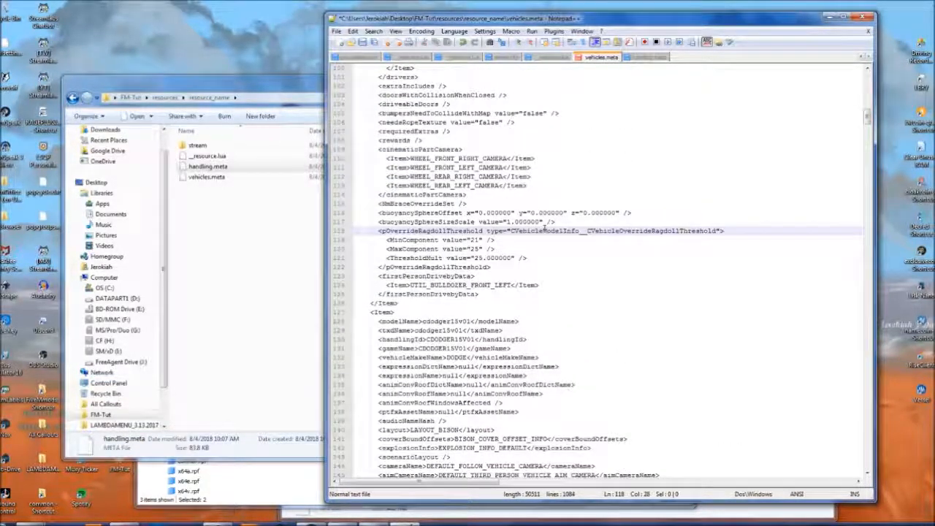
{"action": "scroll", "coordinate": [438, 219], "scroll_direction": "up", "scroll_amount": 8}
{"action": "scroll", "coordinate": [413, 105], "scroll_direction": "up", "scroll_amount": 1}
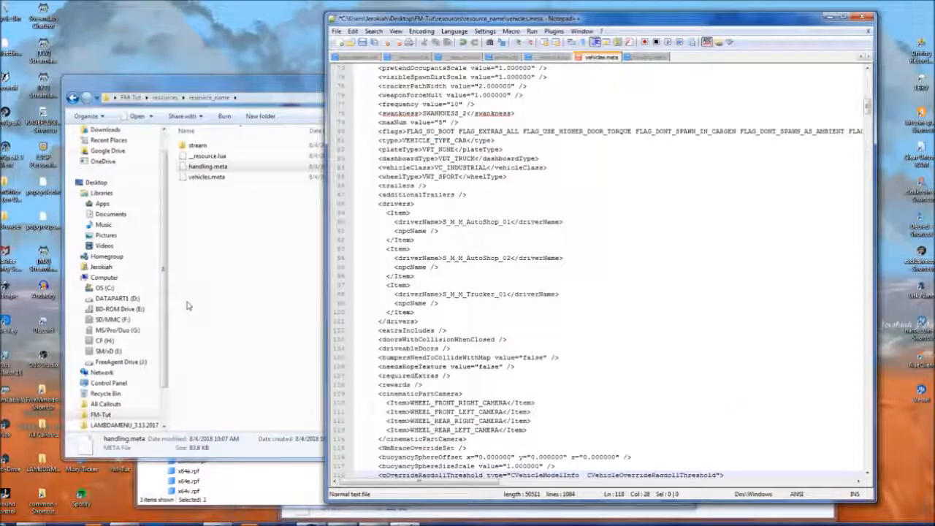
Switch to handling.meta and look over the CHandlingData block for cat259.
{"action": "left_click", "coordinate": [636, 57]}
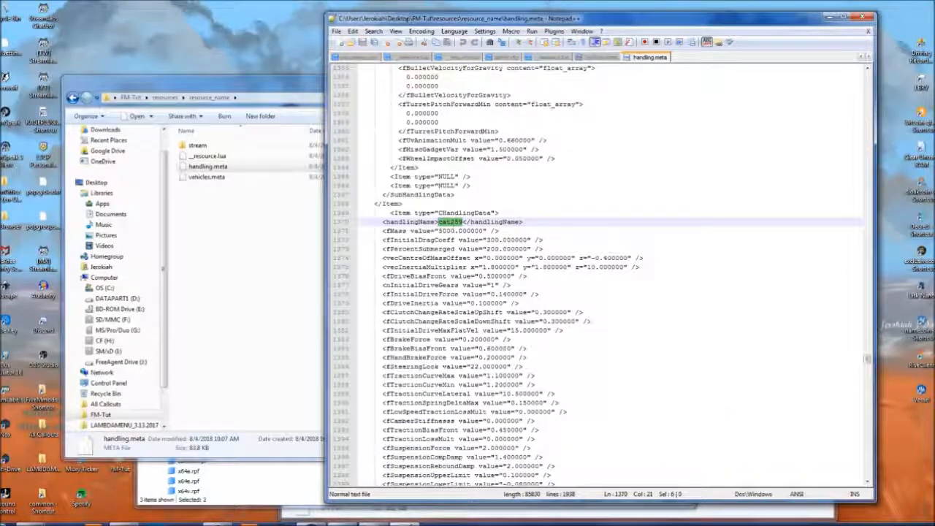
{"action": "left_click_drag", "start_coordinate": [387, 211], "coordinate": [398, 475]}
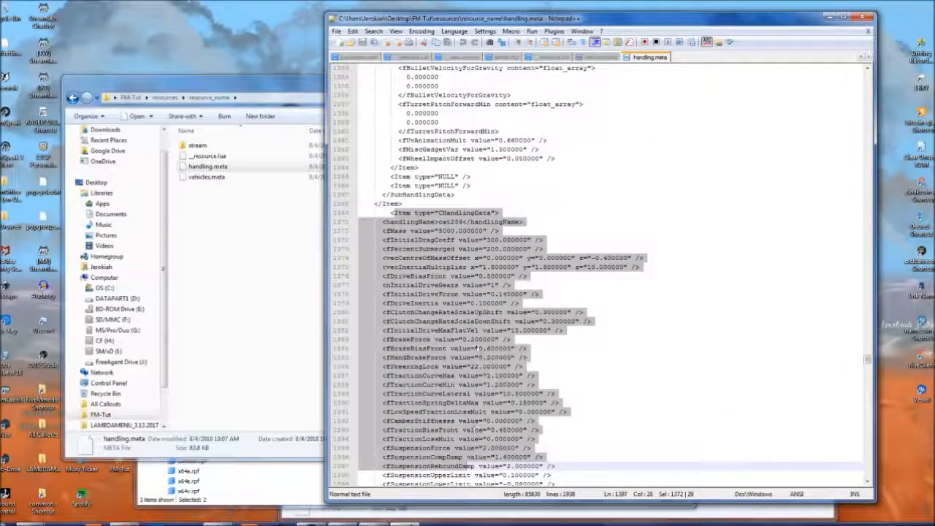
{"action": "left_click", "coordinate": [478, 349]}
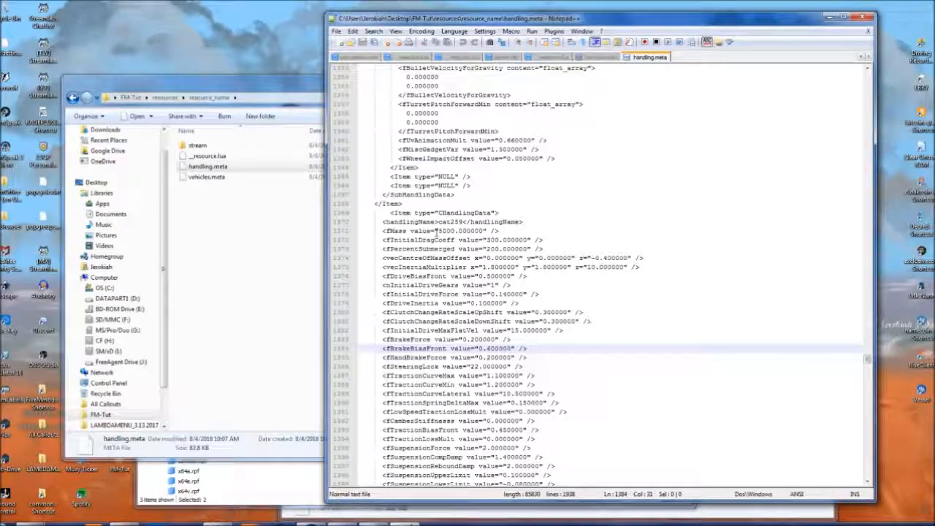
Examine the fMass value and the drag and submersion lines that follow it in the cat259 handling data.
{"action": "left_click_drag", "start_coordinate": [438, 231], "coordinate": [495, 231]}
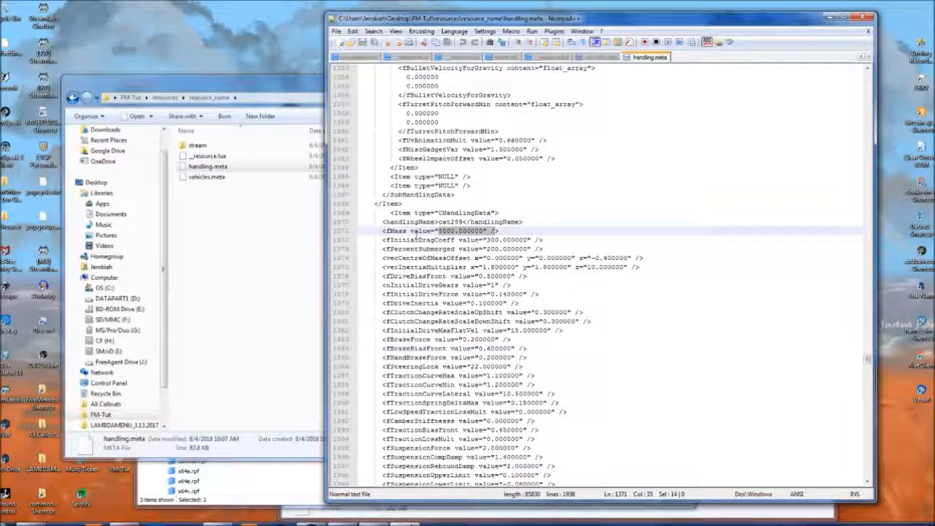
{"action": "left_click", "coordinate": [423, 267]}
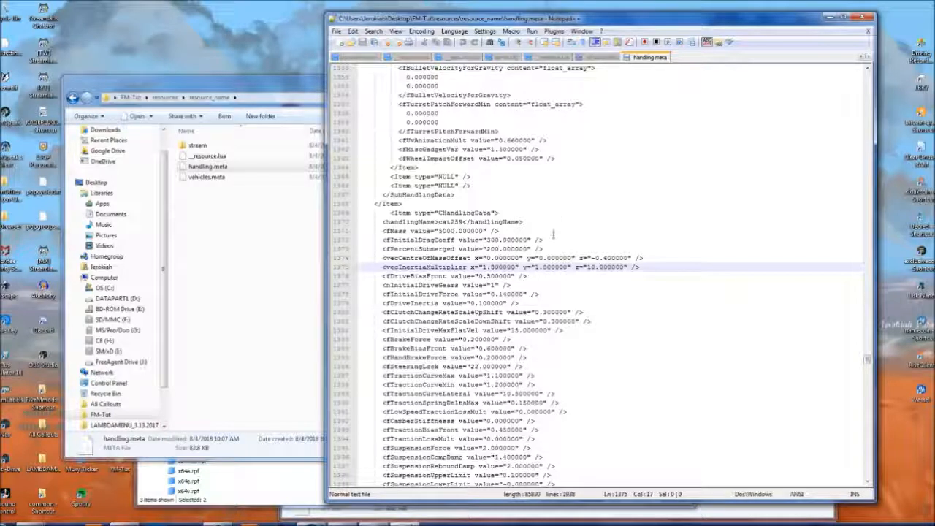
{"action": "left_click_drag", "start_coordinate": [438, 231], "coordinate": [496, 236]}
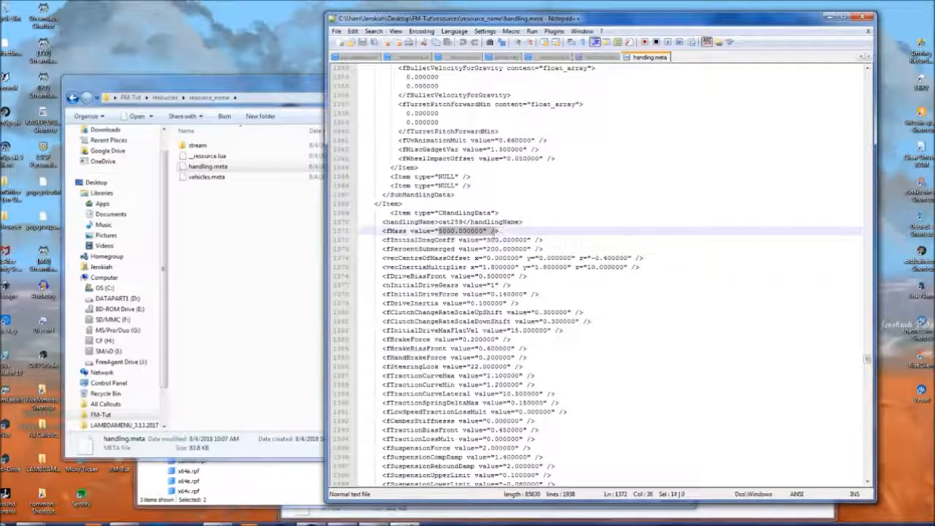
{"action": "left_click", "coordinate": [464, 258]}
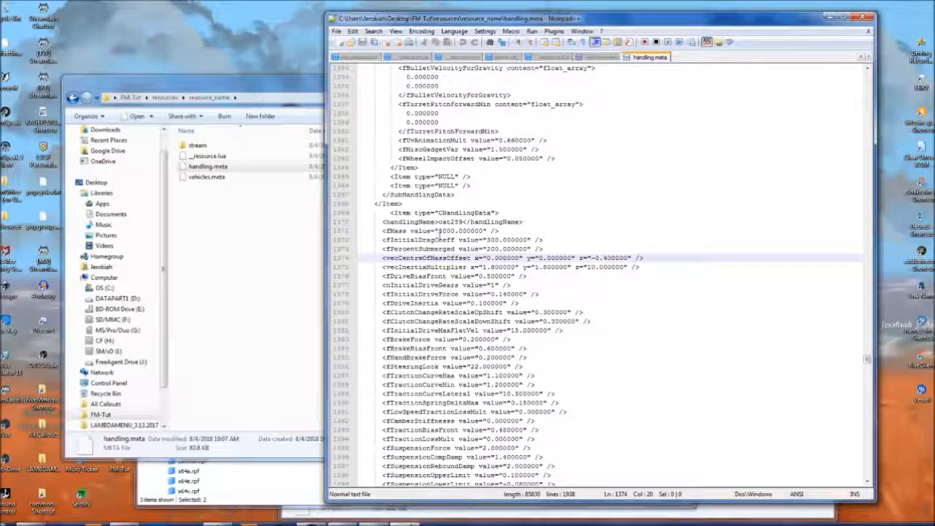
{"action": "left_click", "coordinate": [500, 244]}
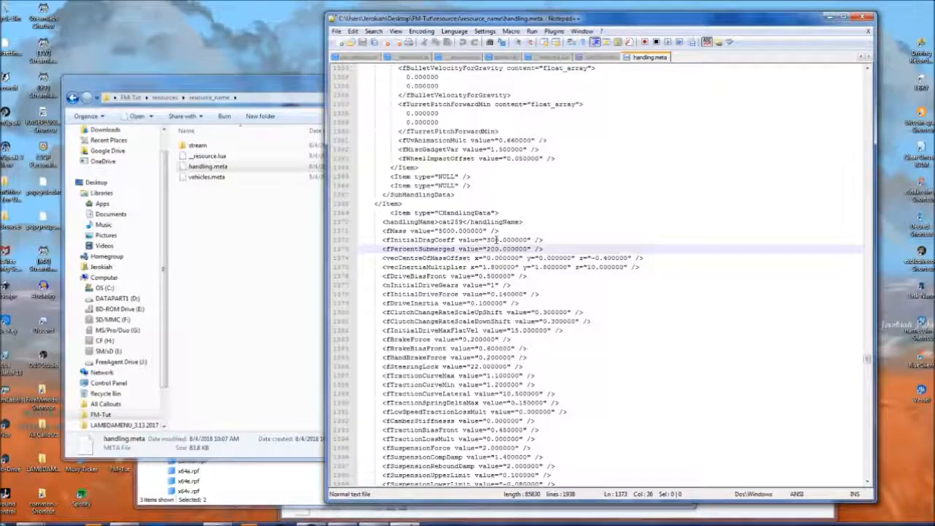
Review the cat259 handling values from the centre-of-mass offset down, including the brake force, brake bias, handbrake and steering lock lines.
{"action": "scroll", "coordinate": [504, 196], "scroll_direction": "down", "scroll_amount": 2}
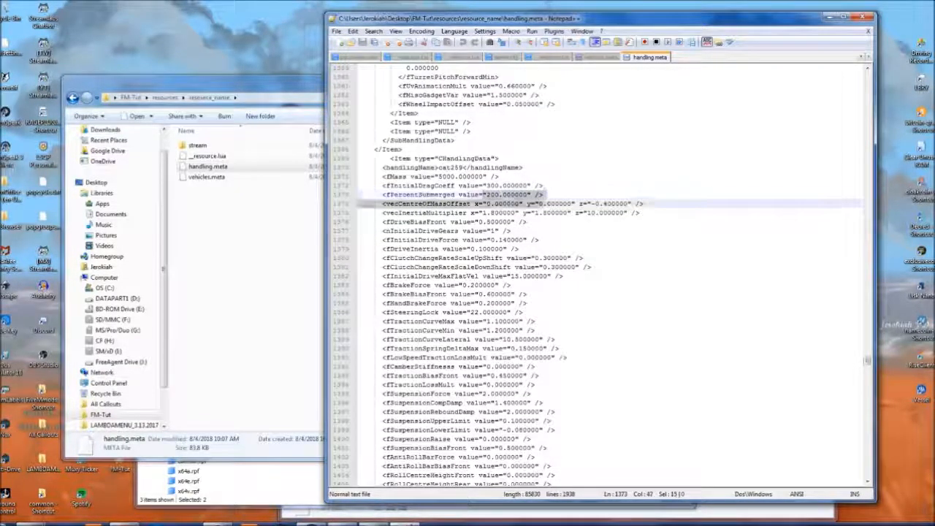
{"action": "scroll", "coordinate": [511, 219], "scroll_direction": "down", "scroll_amount": 2}
{"action": "left_click", "coordinate": [517, 248]}
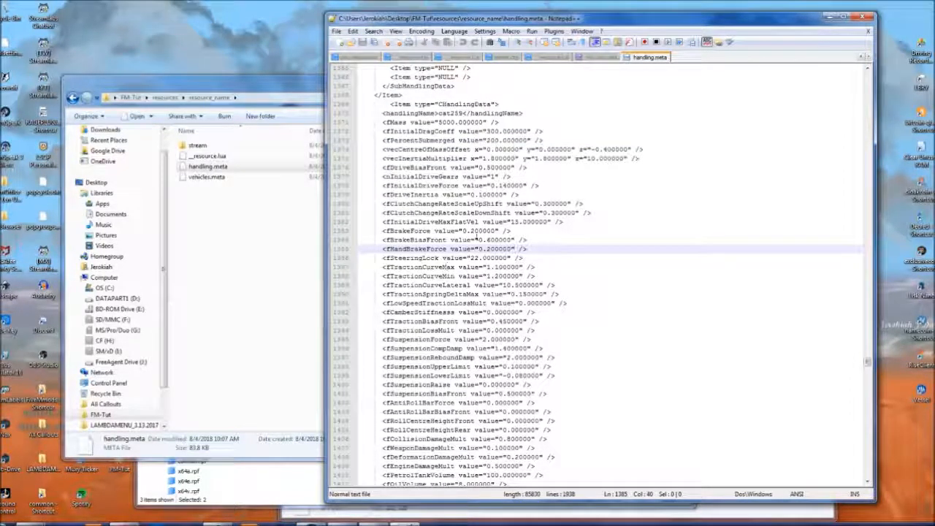
{"action": "scroll", "coordinate": [475, 238], "scroll_direction": "down", "scroll_amount": 2}
{"action": "left_click_drag", "start_coordinate": [385, 176], "coordinate": [524, 204]}
{"action": "scroll", "coordinate": [476, 331], "scroll_direction": "down", "scroll_amount": 5}
{"action": "left_click", "coordinate": [464, 267]}
Look through the SubHandlingData section down to the end of the cat259 handling block, and return to vehicles.meta.
{"action": "scroll", "coordinate": [462, 259], "scroll_direction": "down", "scroll_amount": 4}
{"action": "scroll", "coordinate": [457, 249], "scroll_direction": "up", "scroll_amount": 2}
{"action": "scroll", "coordinate": [458, 249], "scroll_direction": "up", "scroll_amount": 6}
{"action": "scroll", "coordinate": [482, 284], "scroll_direction": "down", "scroll_amount": 12}
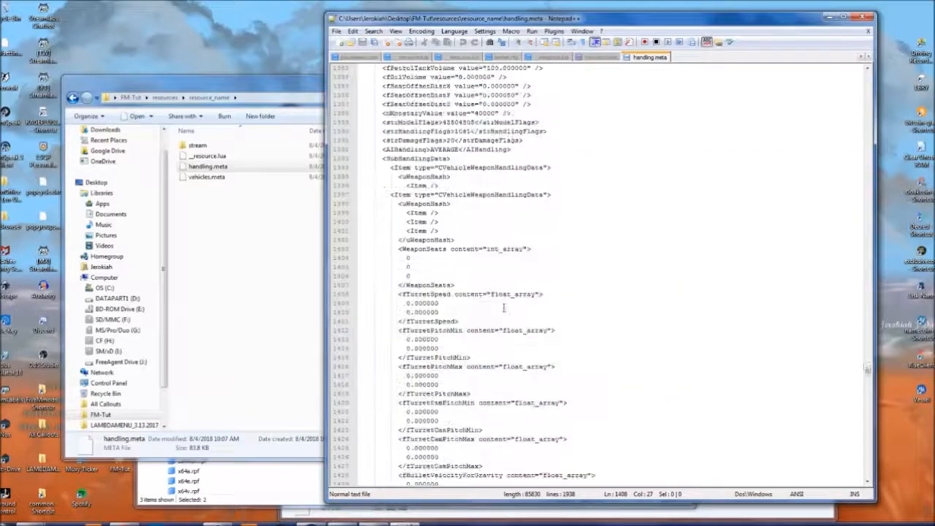
{"action": "scroll", "coordinate": [503, 307], "scroll_direction": "down", "scroll_amount": 11}
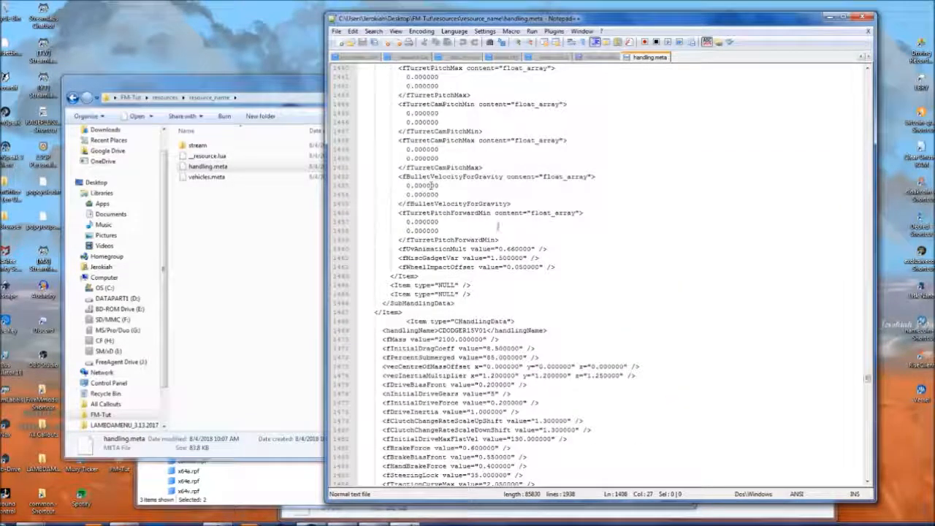
{"action": "scroll", "coordinate": [446, 291], "scroll_direction": "down", "scroll_amount": 4}
{"action": "scroll", "coordinate": [482, 314], "scroll_direction": "up", "scroll_amount": 12}
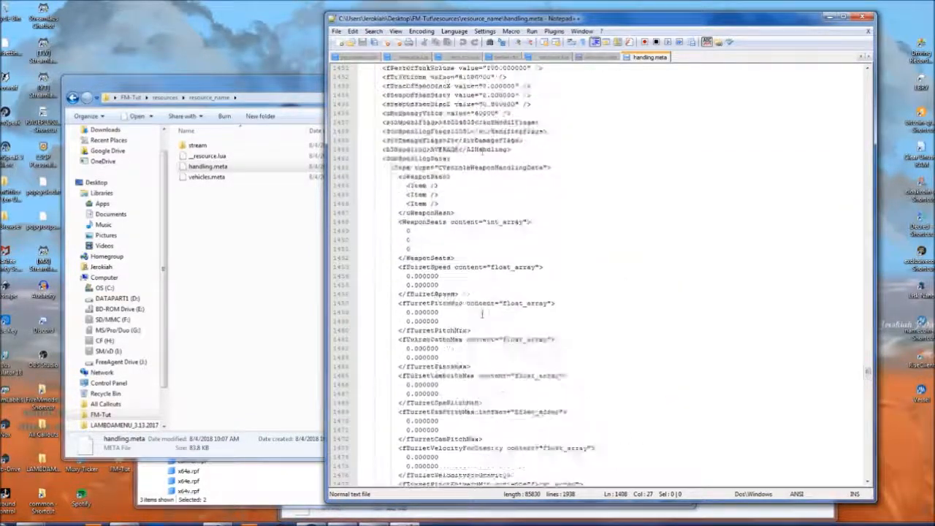
{"action": "scroll", "coordinate": [482, 313], "scroll_direction": "up", "scroll_amount": 9}
{"action": "left_click", "coordinate": [601, 57]}
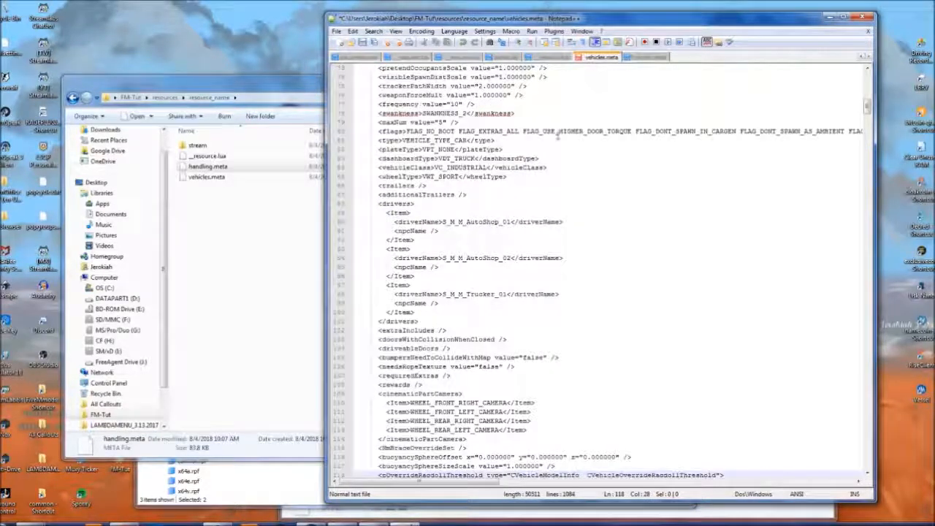
Switch to Windows Explorer, go up to the resources folder, and check the cat259 model files in resource_name's stream folder.
{"action": "left_click", "coordinate": [285, 240]}
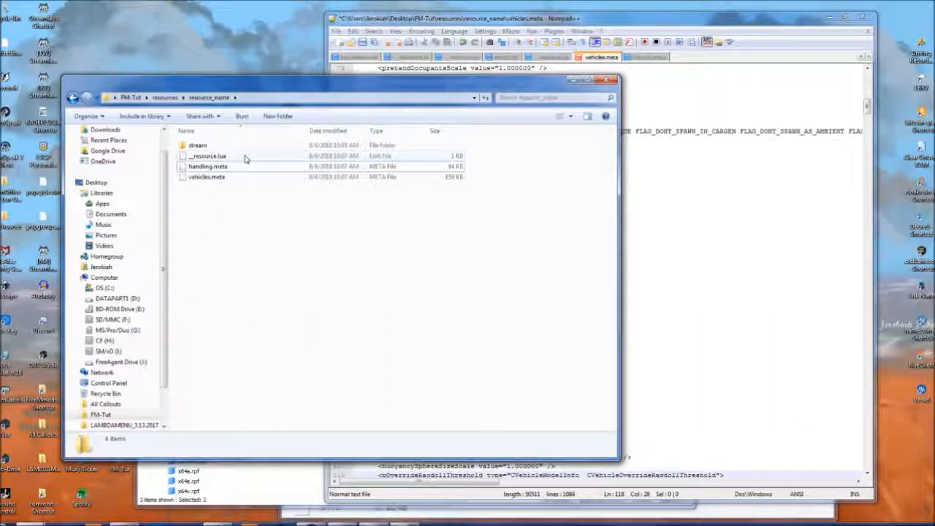
{"action": "key", "text": "BackSpace"}
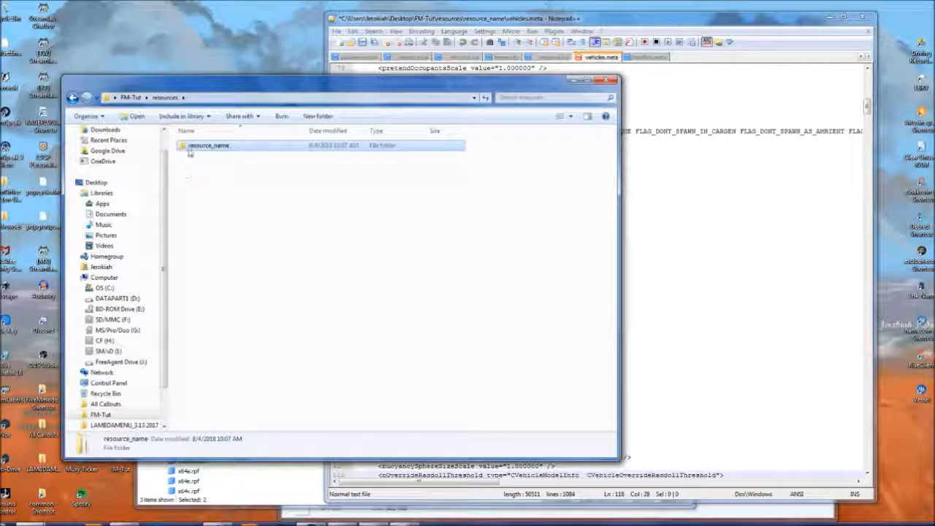
{"action": "key", "text": "Menu"}
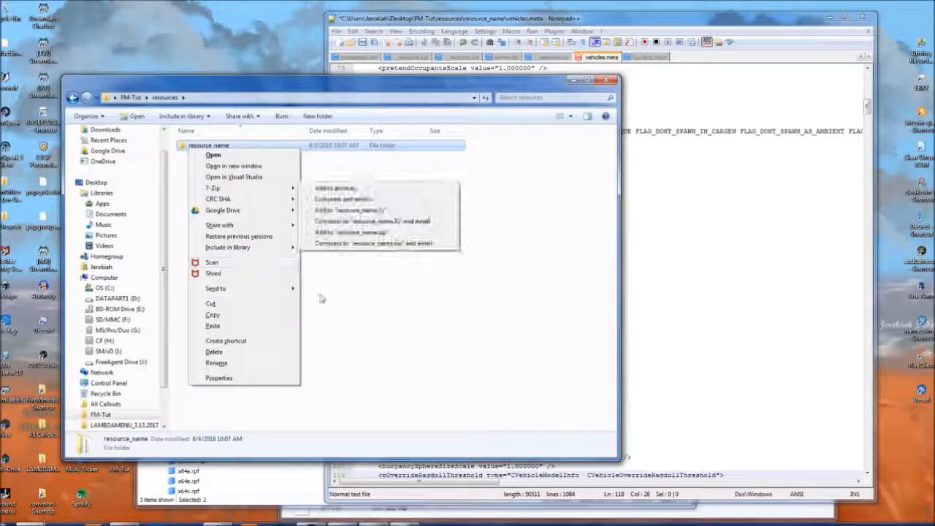
{"action": "left_click", "coordinate": [411, 381]}
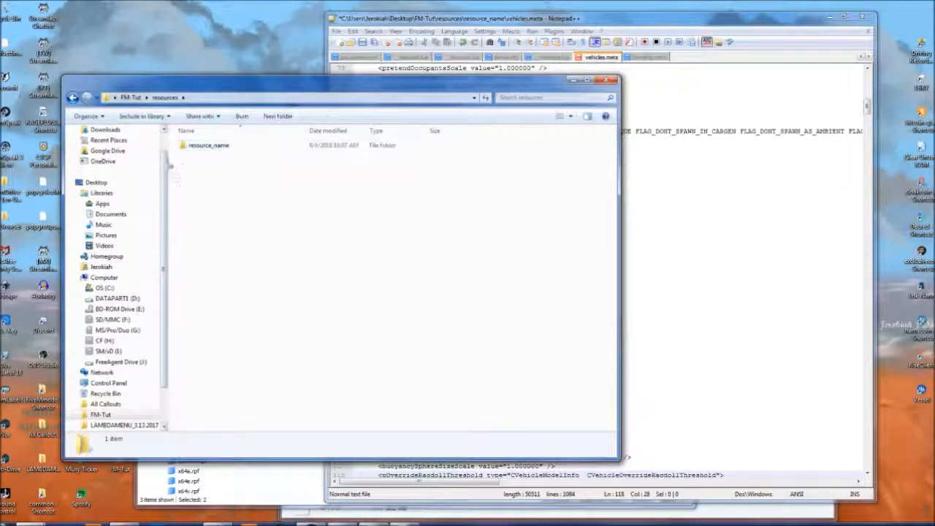
{"action": "double_click", "coordinate": [209, 146]}
{"action": "double_click", "coordinate": [196, 146]}
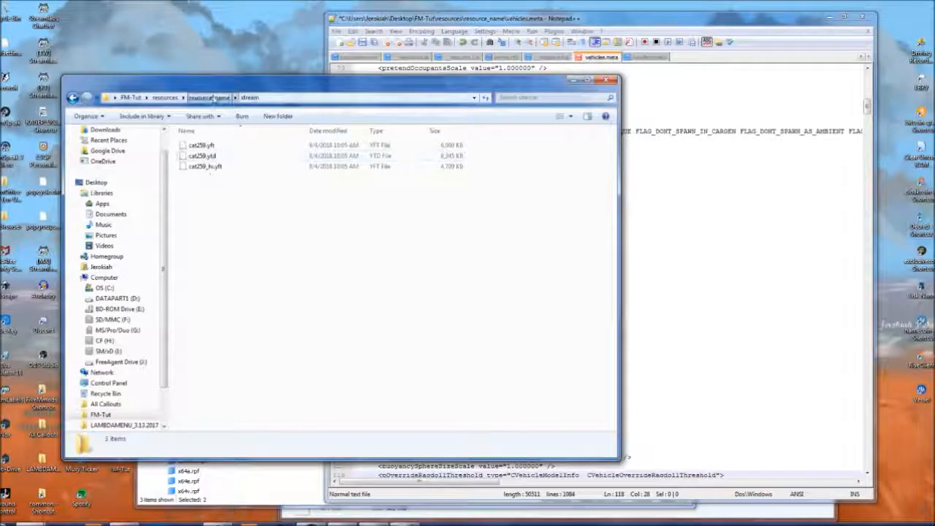
Return to the resource_name folder and go over its __resource.lua, handling.meta and vehicles.meta files.
{"action": "left_click", "coordinate": [209, 97]}
{"action": "left_click", "coordinate": [198, 157]}
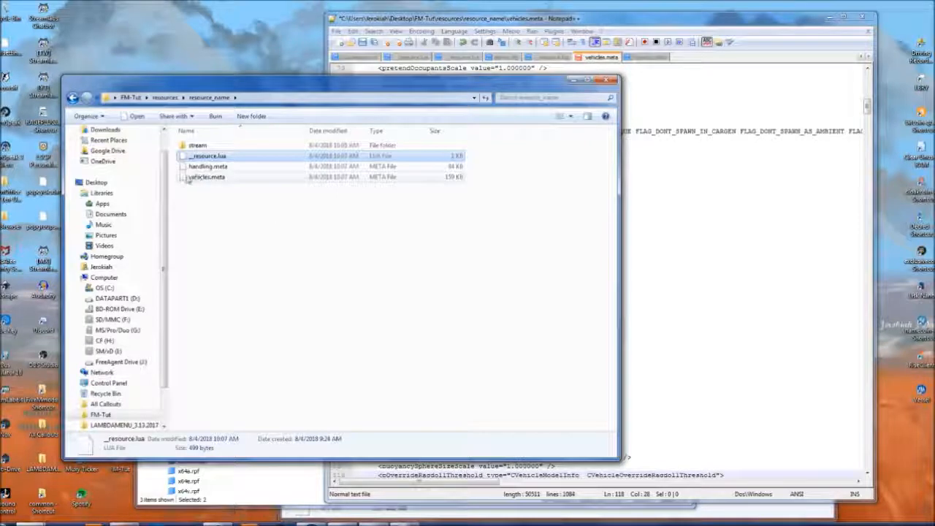
{"action": "left_click", "coordinate": [216, 167]}
{"action": "left_click", "coordinate": [206, 177]}
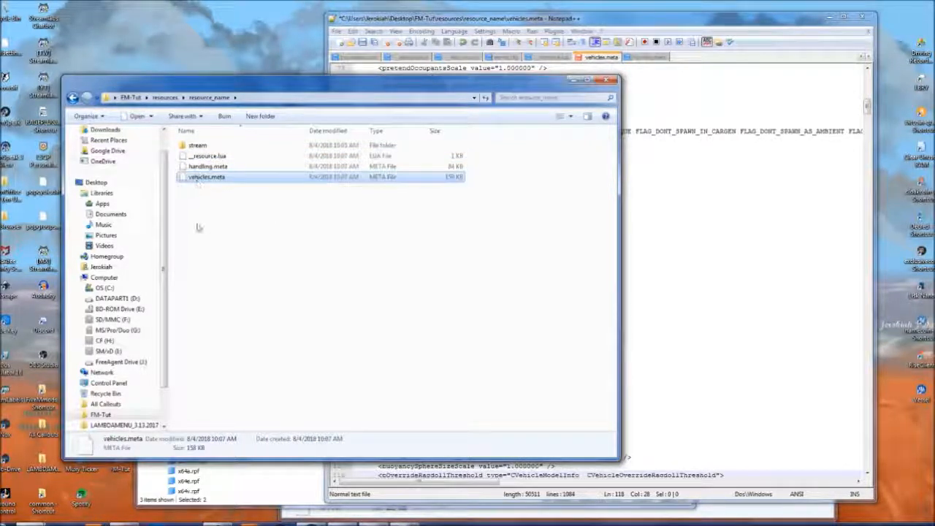
{"action": "left_click", "coordinate": [199, 167]}
{"action": "key", "text": "Up"}
{"action": "key", "text": "Up"}
{"action": "key", "text": "Down"}
{"action": "key", "text": "Down"}
{"action": "left_click", "coordinate": [199, 178]}
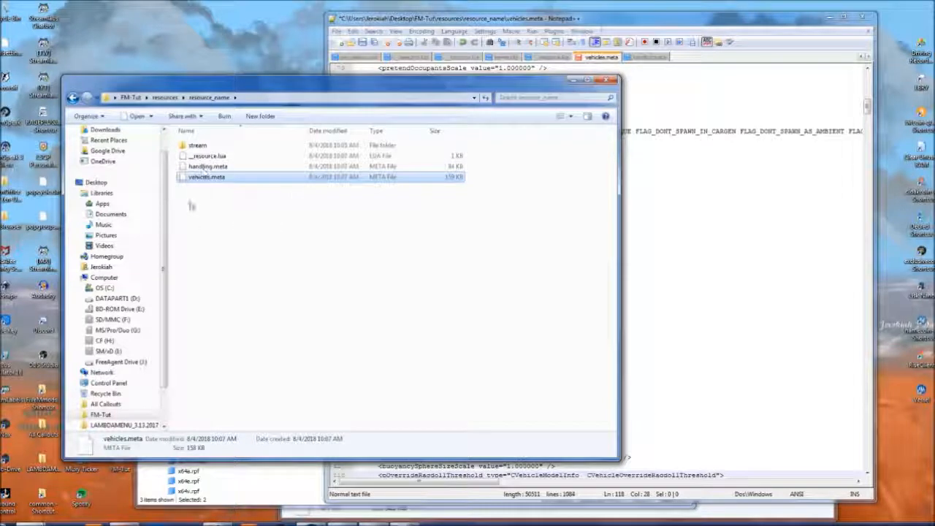
Go up to the resources folder and compress the resource_name folder into a zip archive.
{"action": "left_click", "coordinate": [181, 98]}
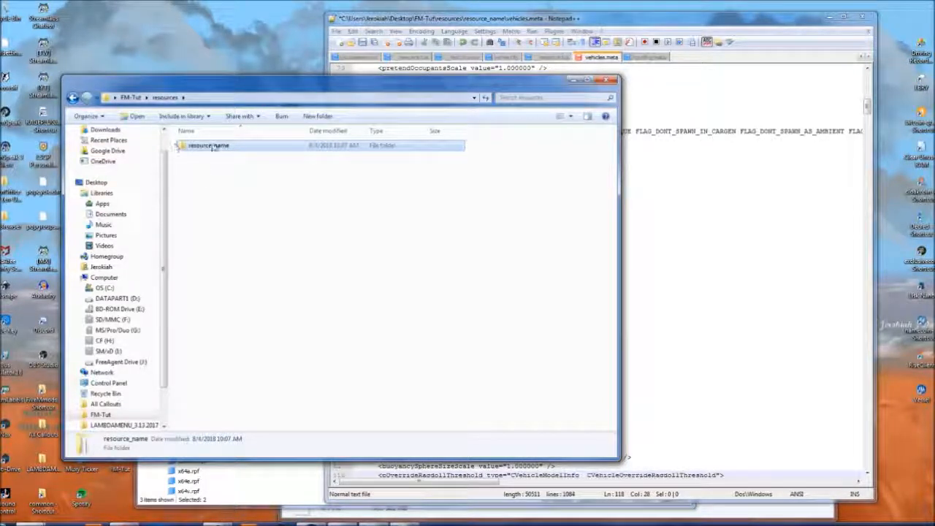
{"action": "right_click", "coordinate": [209, 145]}
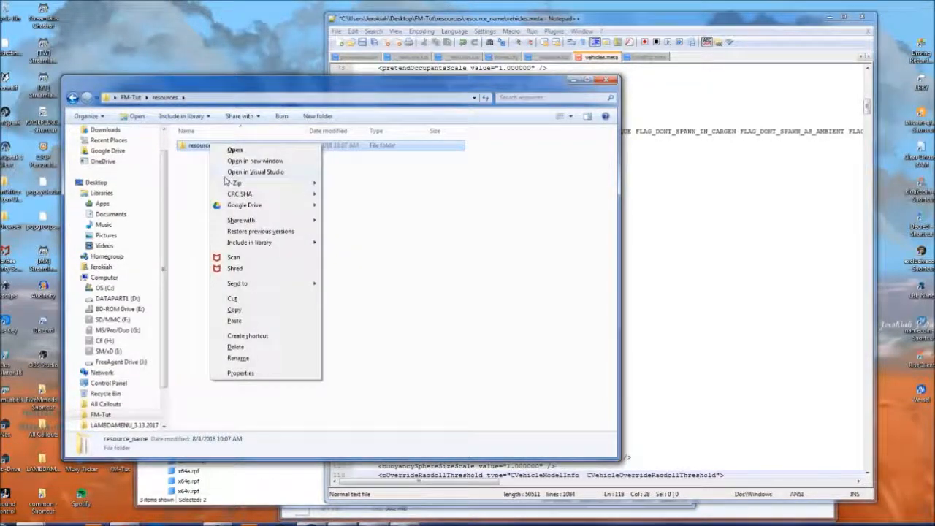
{"action": "mouse_move", "coordinate": [292, 283]}
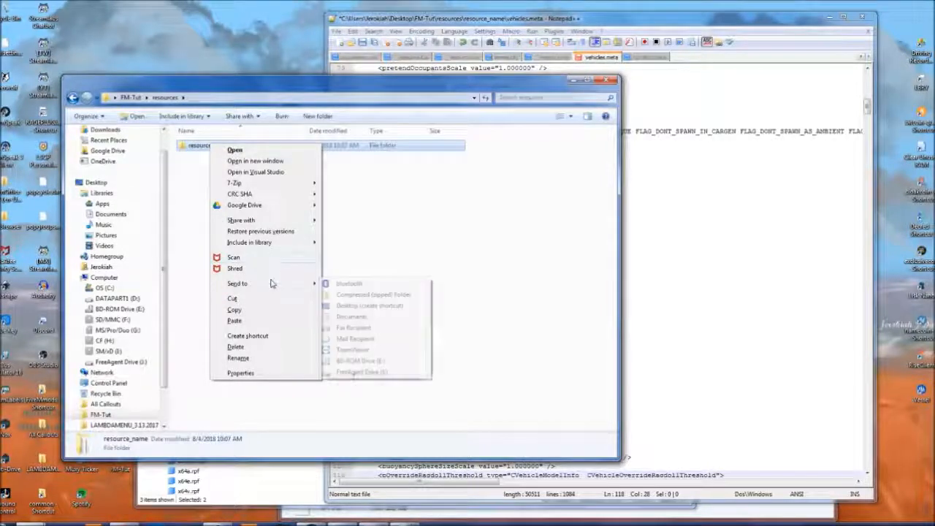
{"action": "left_click", "coordinate": [360, 294]}
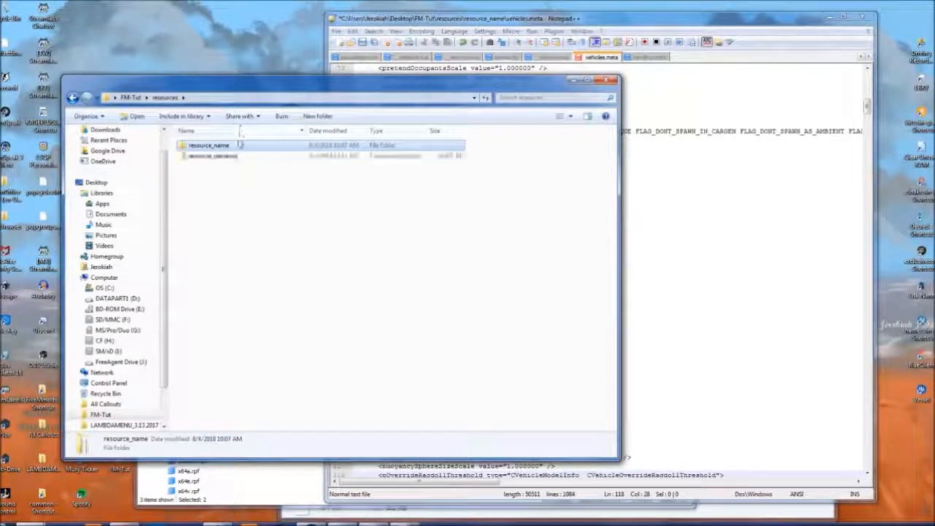
{"action": "left_click", "coordinate": [229, 161]}
{"action": "left_click", "coordinate": [228, 158]}
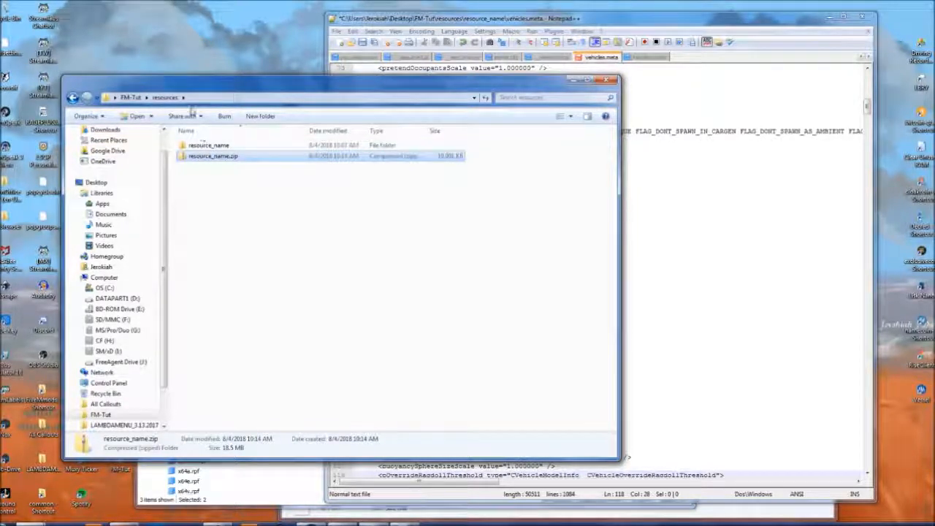
Go up to the FM-Tut folder and open server.cfg for editing in Notepad++.
{"action": "left_click", "coordinate": [134, 98]}
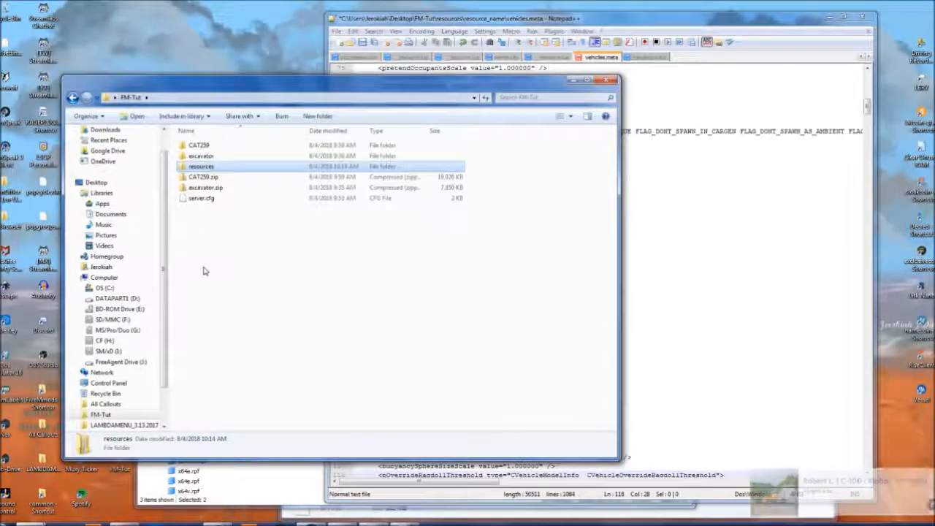
{"action": "right_click", "coordinate": [196, 198]}
{"action": "left_click", "coordinate": [237, 238]}
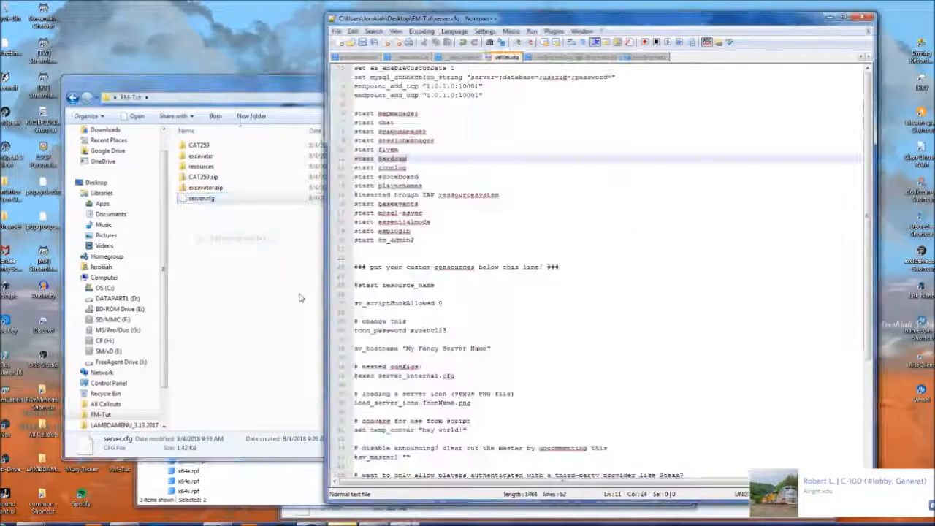
{"action": "left_click", "coordinate": [394, 167]}
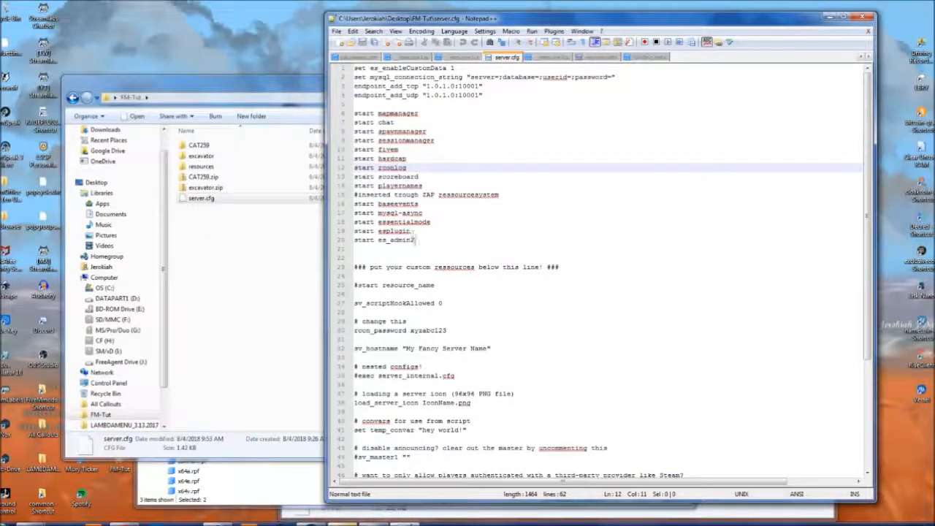
Uncomment the start resource_name line under the custom resources comment in server.cfg, and save the file.
{"action": "scroll", "coordinate": [398, 219], "scroll_direction": "down", "scroll_amount": 1}
{"action": "left_click", "coordinate": [381, 265]}
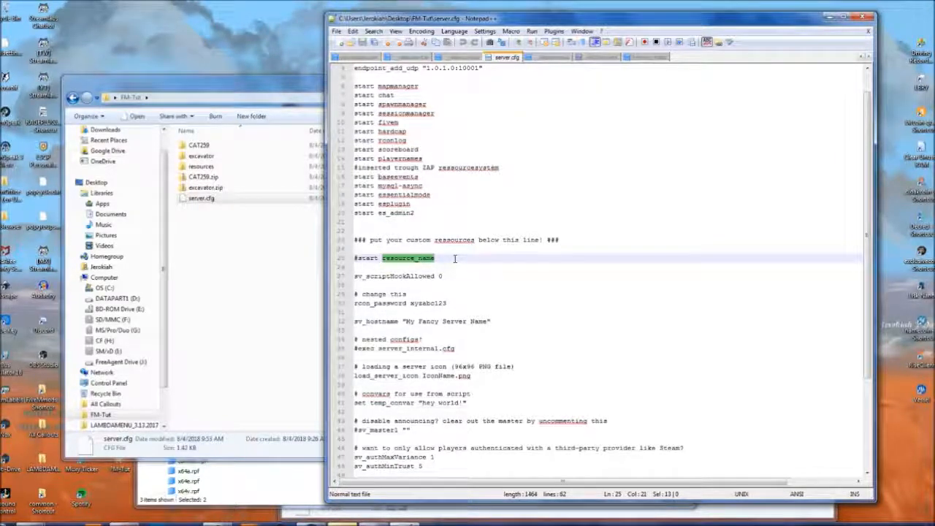
{"action": "left_click_drag", "start_coordinate": [443, 259], "coordinate": [285, 247]}
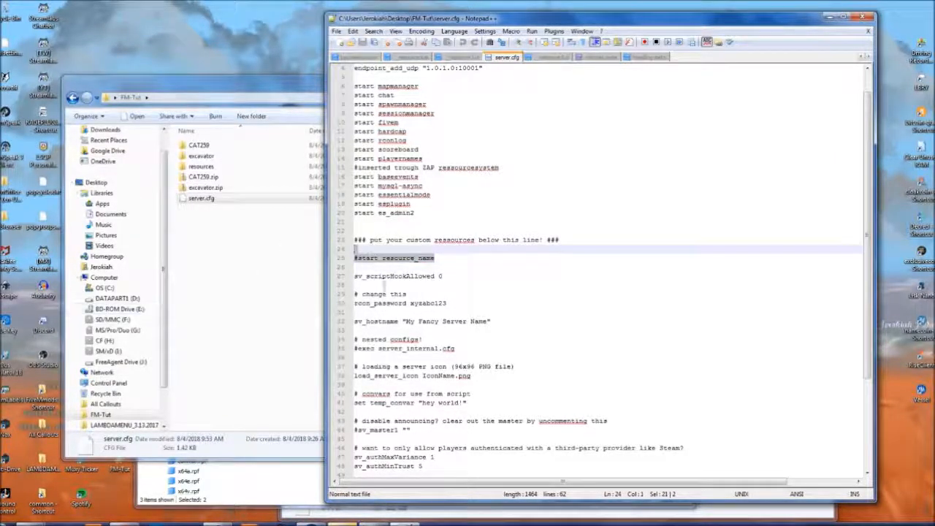
{"action": "left_click", "coordinate": [438, 259]}
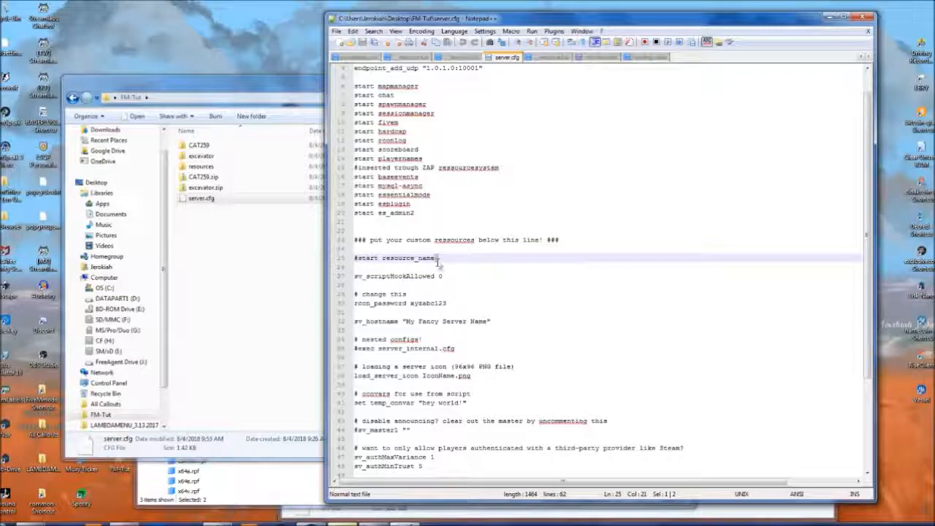
{"action": "left_click_drag", "start_coordinate": [436, 259], "coordinate": [464, 258]}
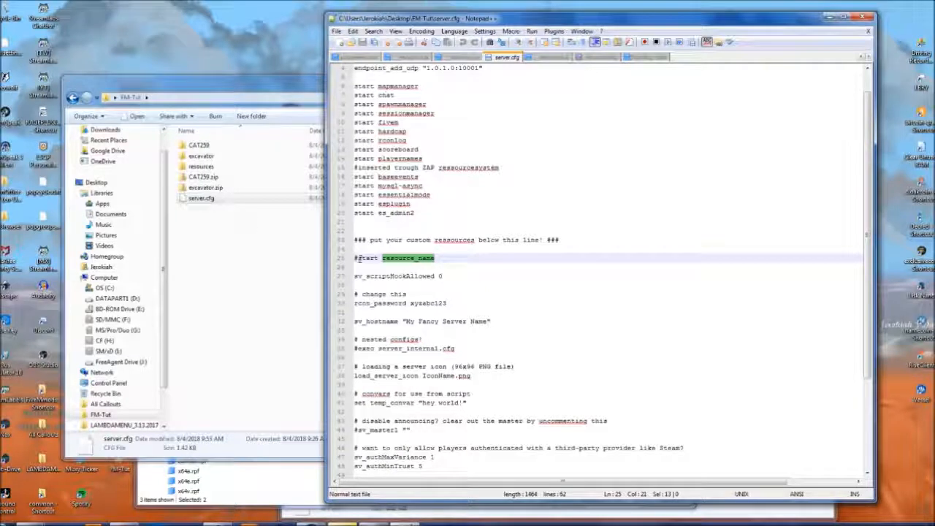
{"action": "left_click", "coordinate": [359, 258]}
{"action": "key", "text": "BackSpace"}
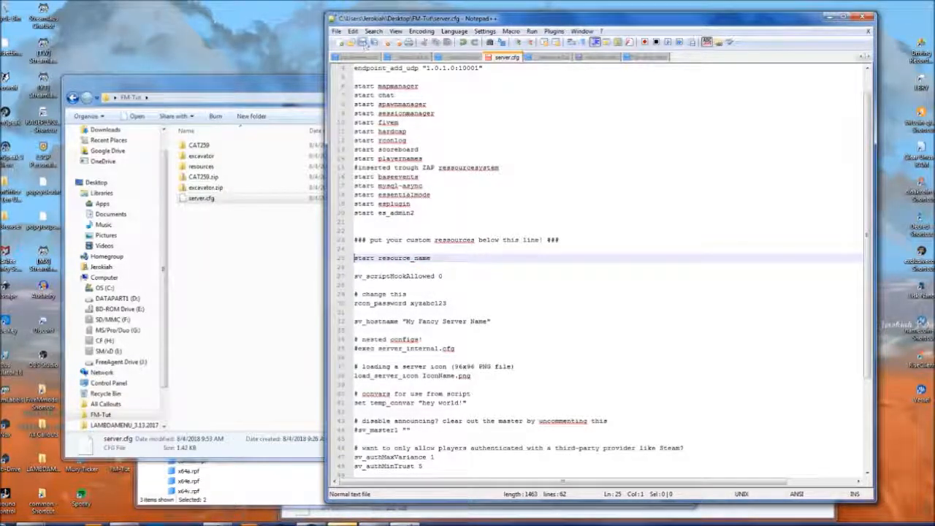
{"action": "key", "text": "shift+Up"}
Go over the start resource_name line in server.cfg, examining the spelling and underscore of the resource name.
{"action": "left_click", "coordinate": [435, 257], "text": "shift"}
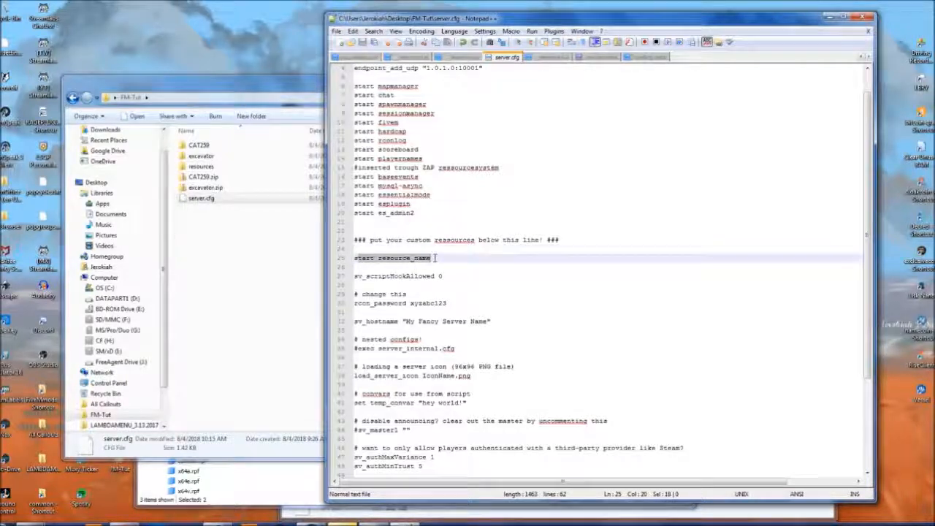
{"action": "left_click", "coordinate": [372, 268]}
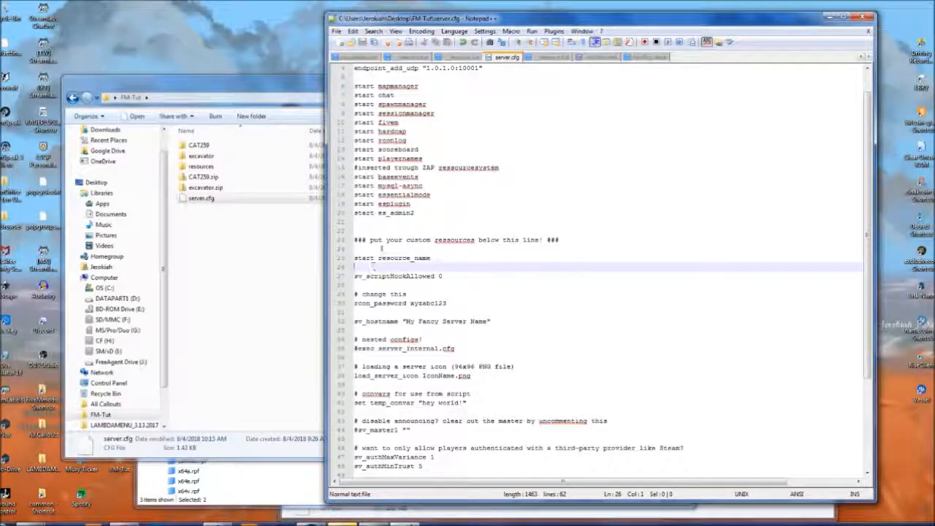
{"action": "left_click_drag", "start_coordinate": [378, 258], "coordinate": [436, 257]}
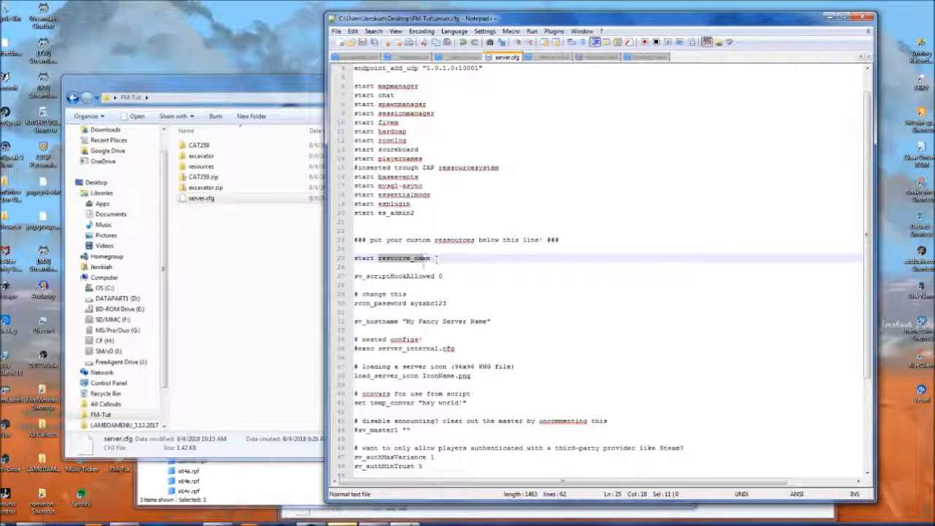
{"action": "left_click", "coordinate": [412, 260]}
{"action": "left_click", "coordinate": [414, 259]}
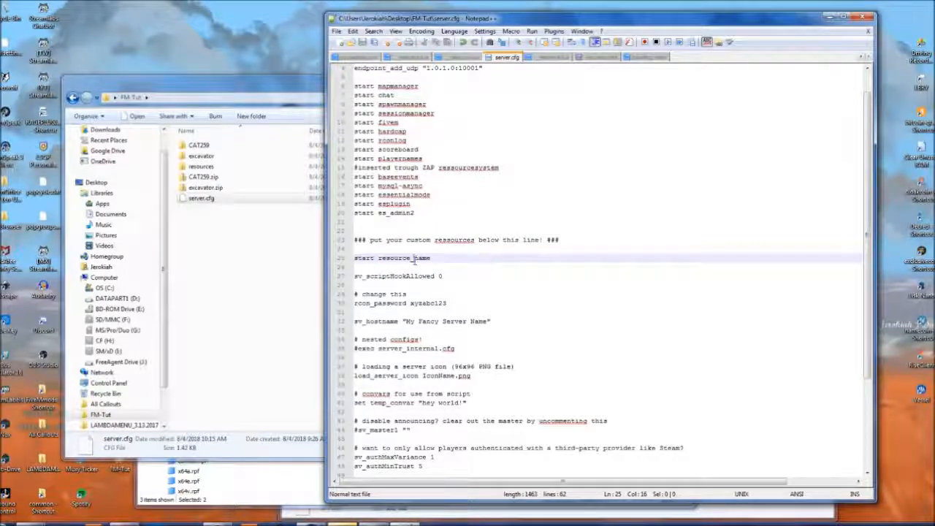
{"action": "key", "text": "Right"}
{"action": "key", "text": "Right"}
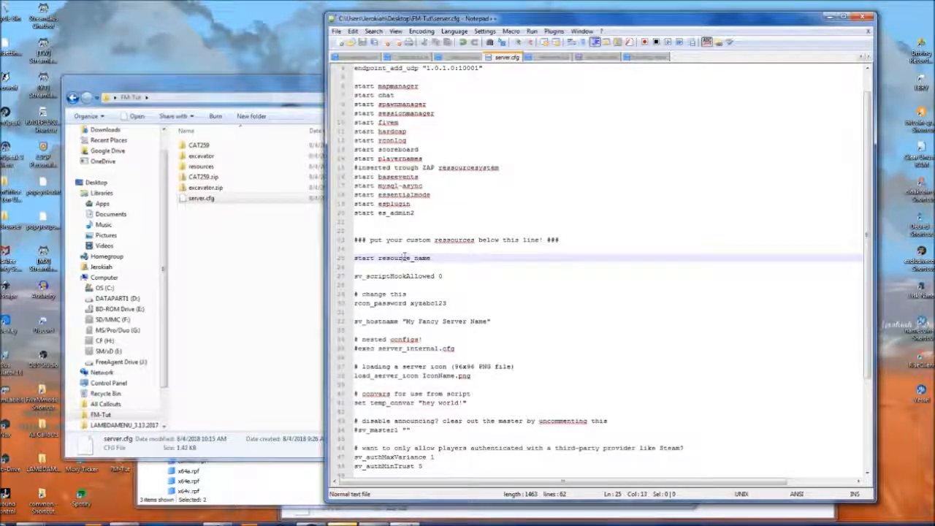
{"action": "double_click", "coordinate": [379, 257]}
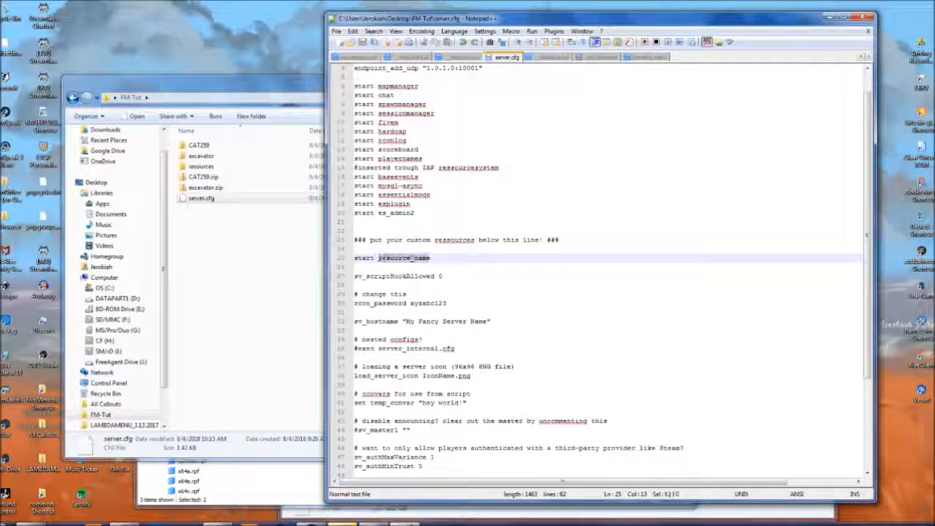
{"action": "left_click", "coordinate": [455, 275]}
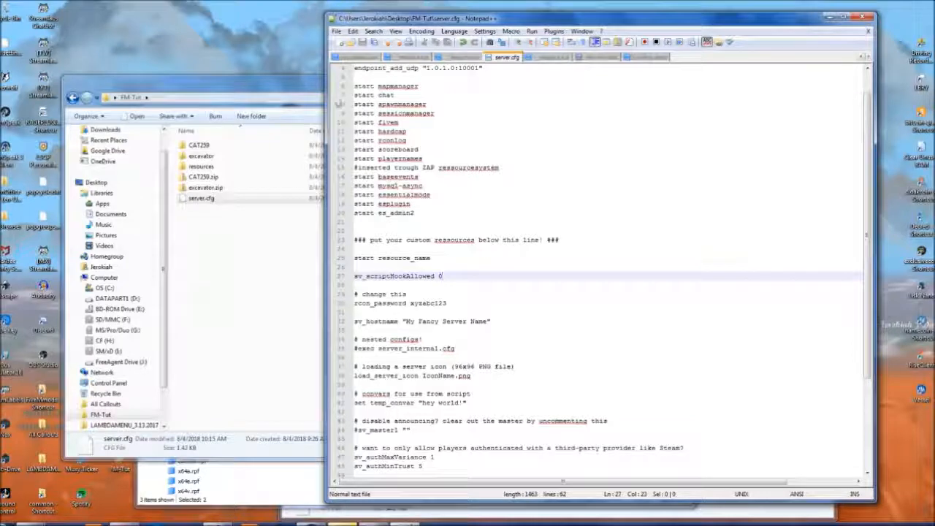
Switch to Windows Explorer, open resource_name inside the resources folder, and review its files and the stream folder's contents.
{"action": "left_click", "coordinate": [241, 198]}
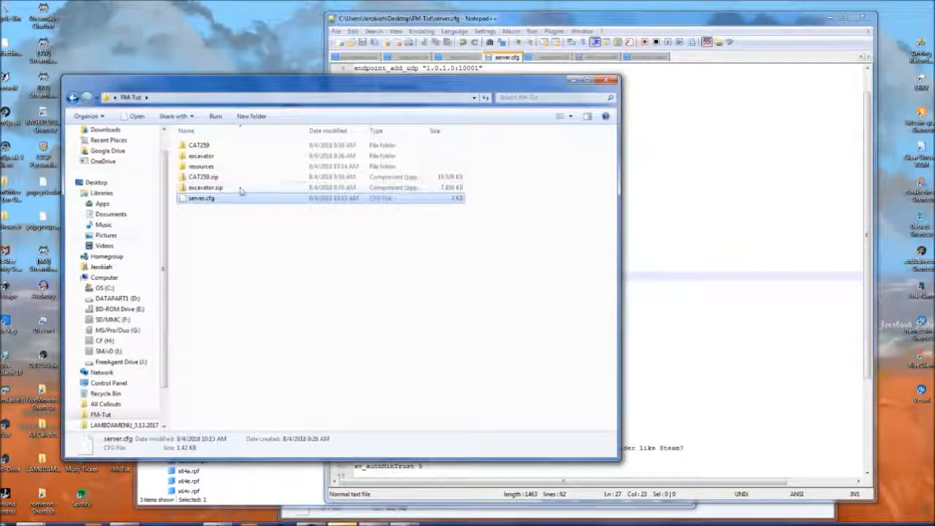
{"action": "double_click", "coordinate": [204, 177]}
{"action": "left_click", "coordinate": [135, 97]}
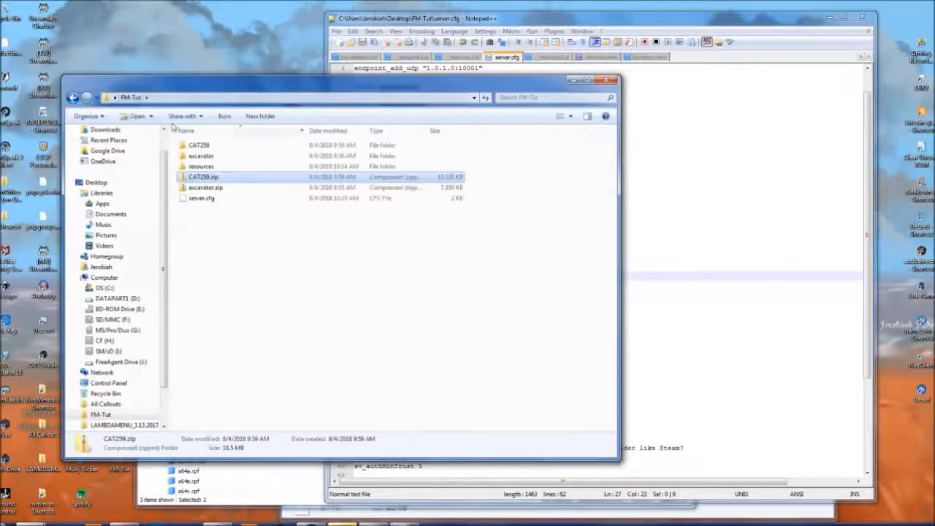
{"action": "double_click", "coordinate": [196, 166]}
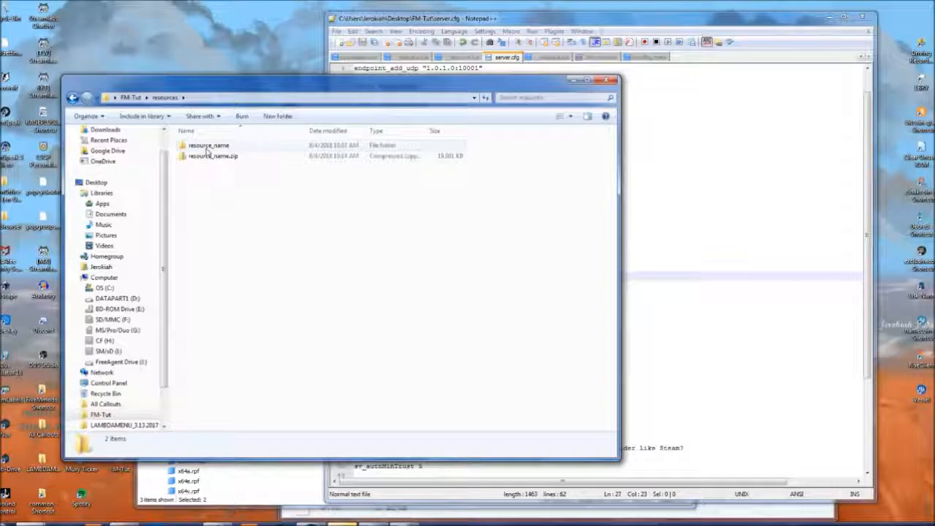
{"action": "double_click", "coordinate": [207, 148]}
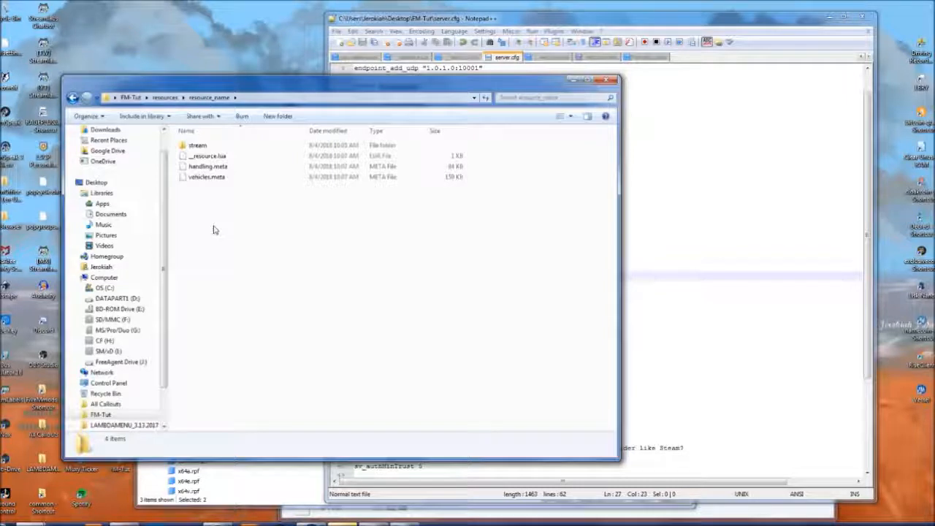
{"action": "left_click_drag", "start_coordinate": [225, 243], "coordinate": [205, 148]}
{"action": "double_click", "coordinate": [197, 146]}
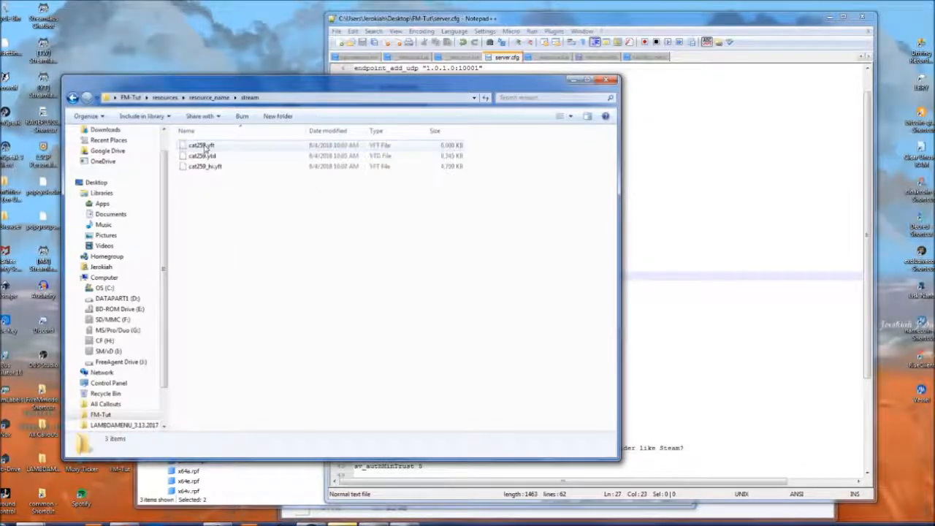
{"action": "left_click", "coordinate": [218, 97]}
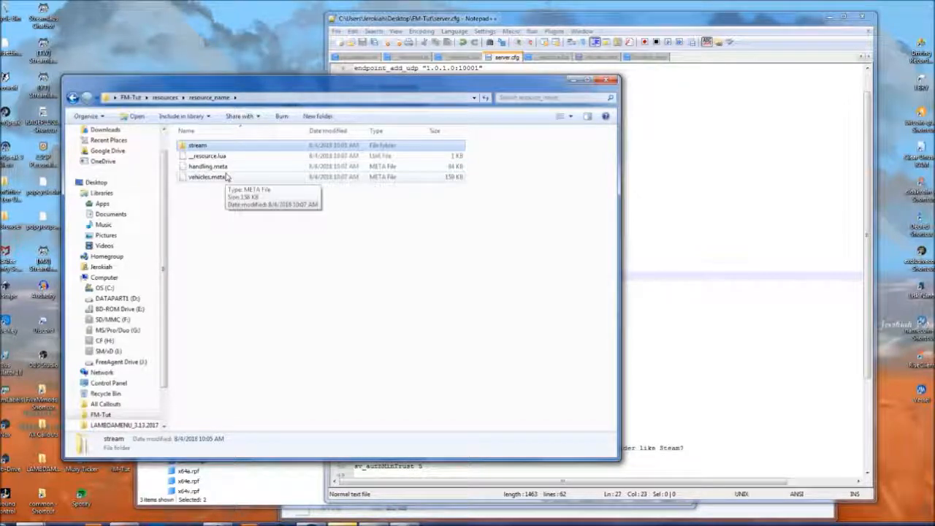
Switch to Notepad++ and check the modelName and txdName entries at the start of vehicles.meta.
{"action": "right_click", "coordinate": [215, 168]}
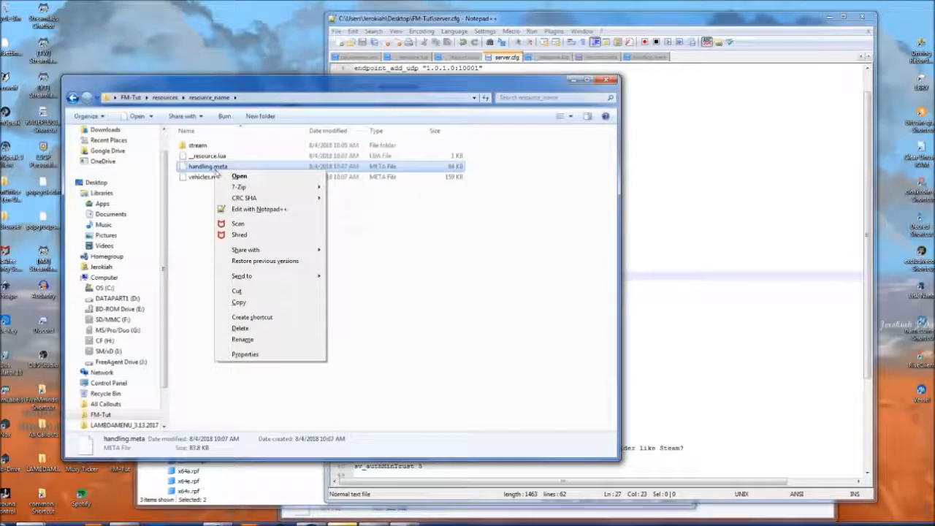
{"action": "left_click", "coordinate": [715, 141]}
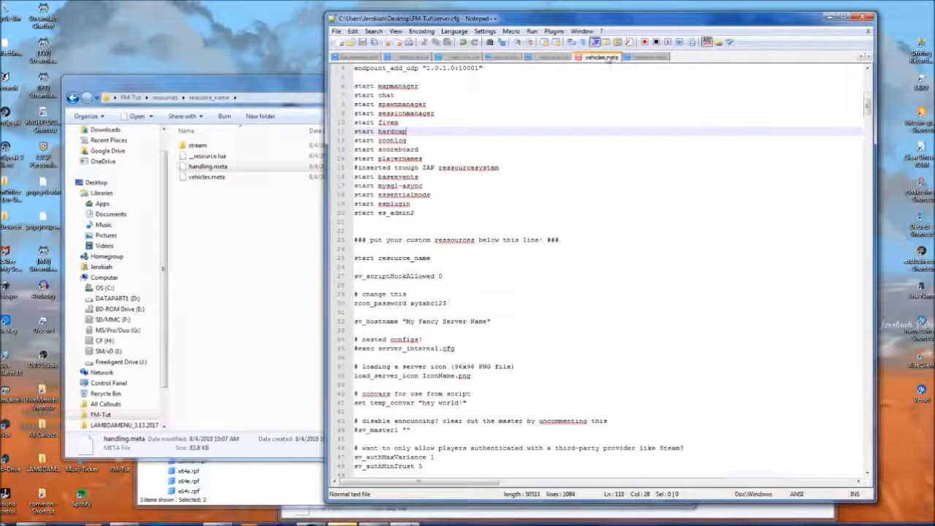
{"action": "left_click", "coordinate": [603, 57]}
{"action": "scroll", "coordinate": [452, 182], "scroll_direction": "up", "scroll_amount": 7}
{"action": "scroll", "coordinate": [451, 183], "scroll_direction": "up", "scroll_amount": 18}
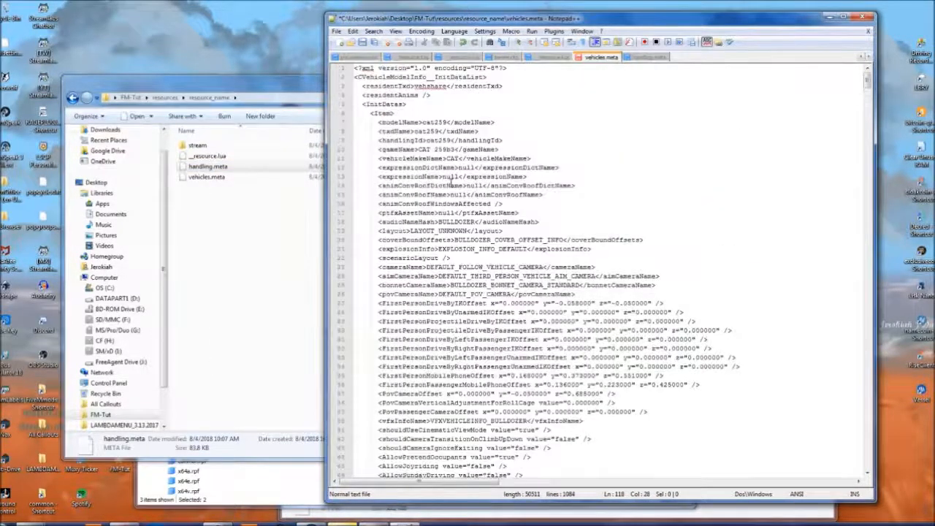
{"action": "left_click", "coordinate": [424, 122]}
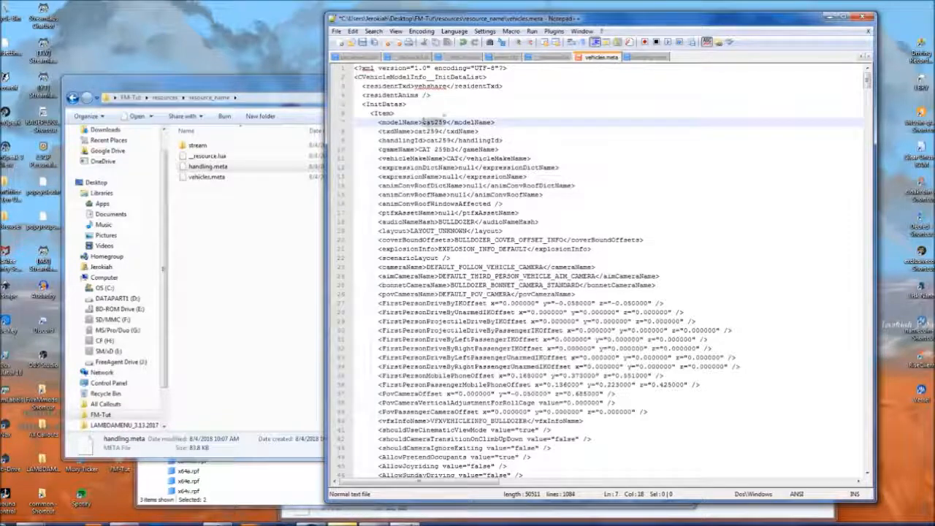
{"action": "left_click_drag", "start_coordinate": [414, 131], "coordinate": [452, 131]}
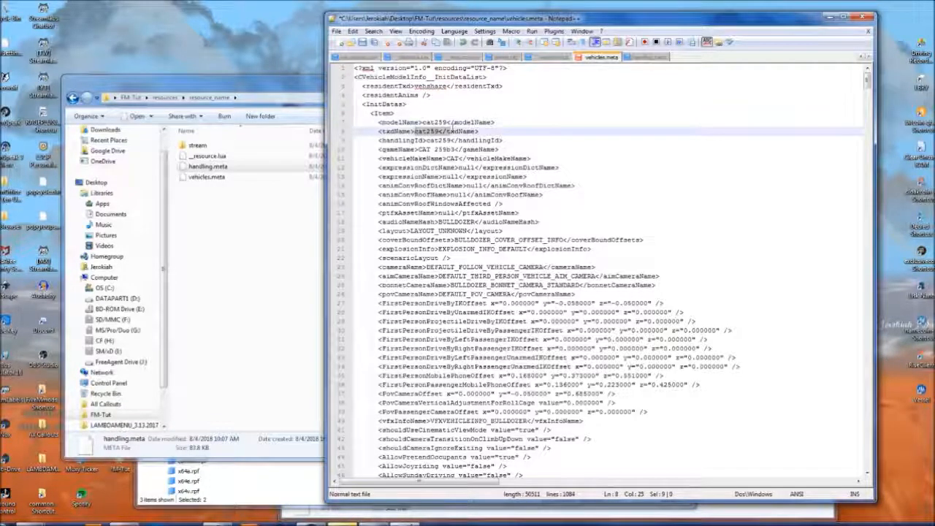
Compare the cat259 handlingName entry in handling.meta with the handlingId entry in vehicles.meta.
{"action": "left_click", "coordinate": [648, 57]}
{"action": "scroll", "coordinate": [500, 122], "scroll_direction": "up", "scroll_amount": 9}
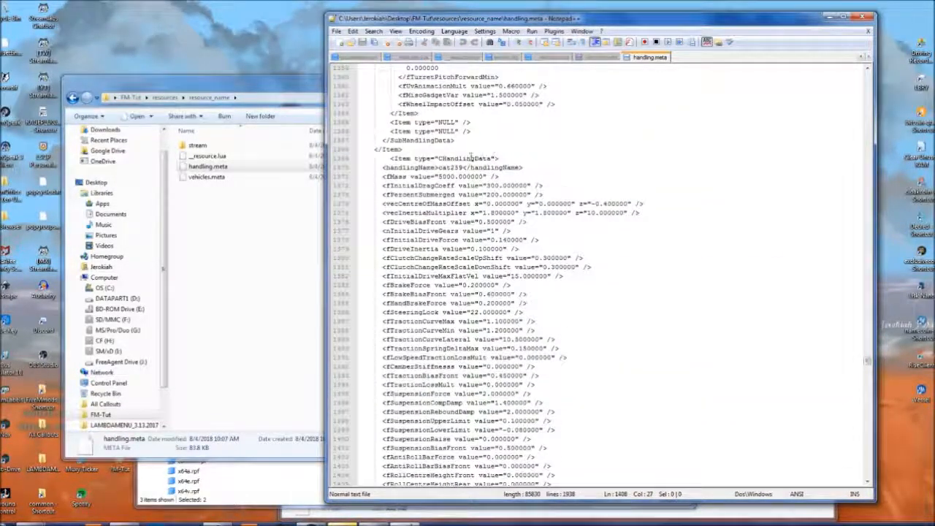
{"action": "left_click_drag", "start_coordinate": [439, 167], "coordinate": [504, 158]}
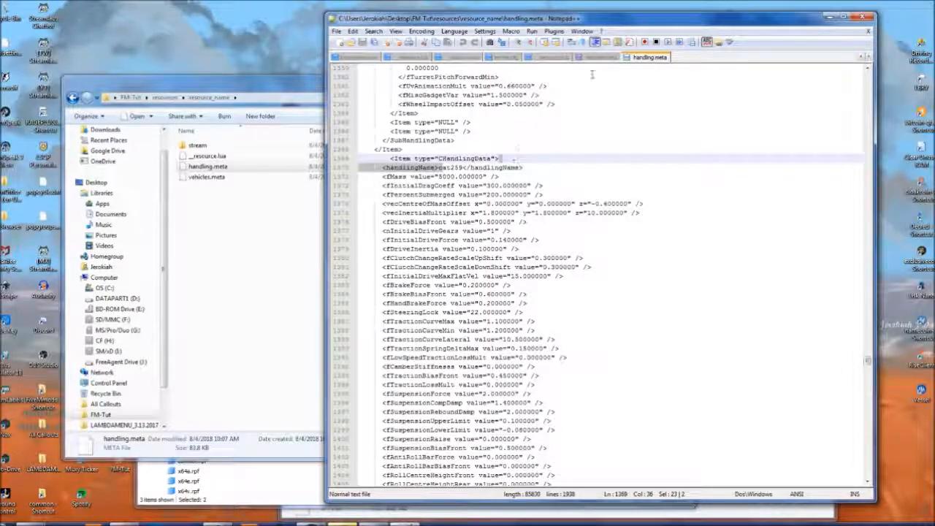
{"action": "left_click", "coordinate": [601, 57]}
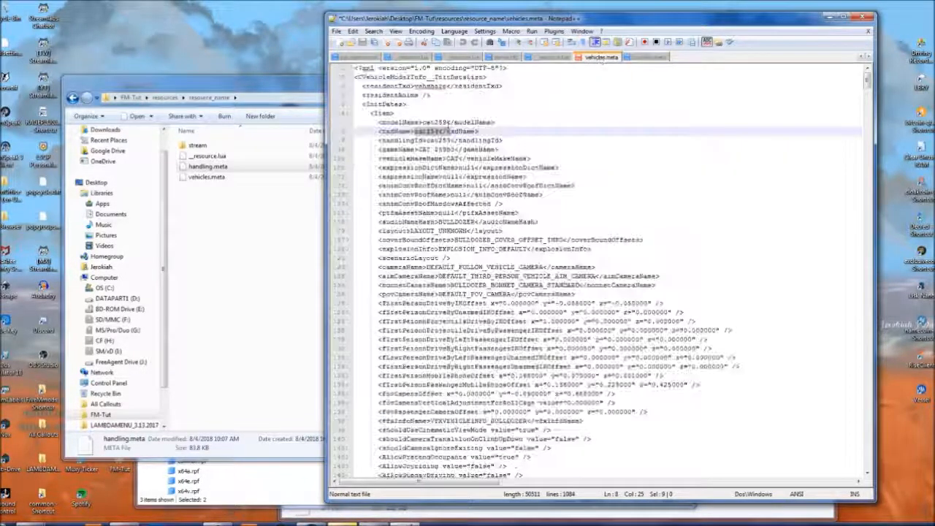
{"action": "left_click", "coordinate": [428, 140]}
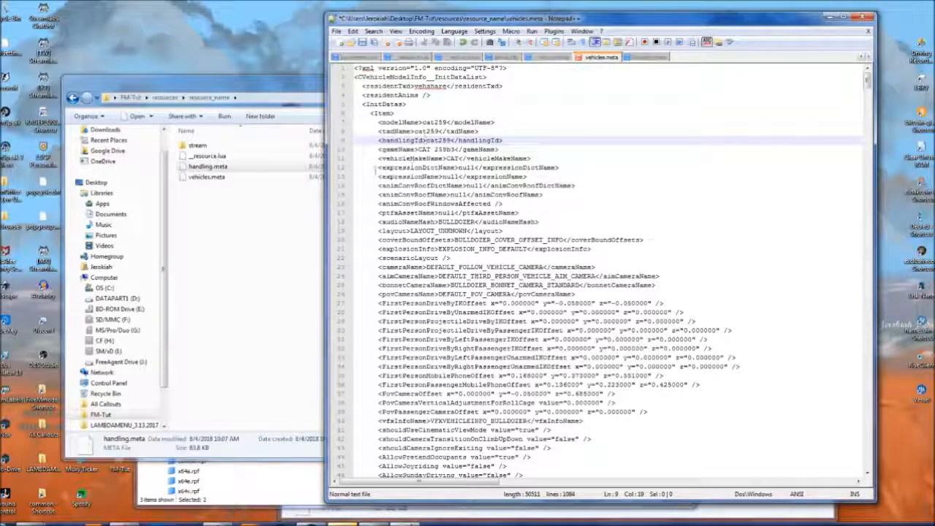
Open the stream folder of resource_name and rename cat259.yft to bobcat.yft.
{"action": "left_click", "coordinate": [195, 150]}
{"action": "double_click", "coordinate": [197, 146]}
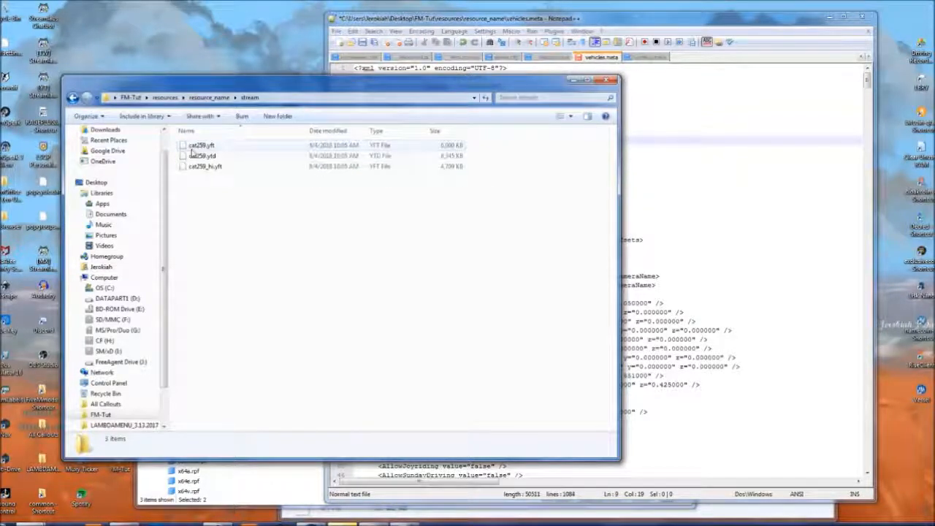
{"action": "right_click", "coordinate": [193, 148]}
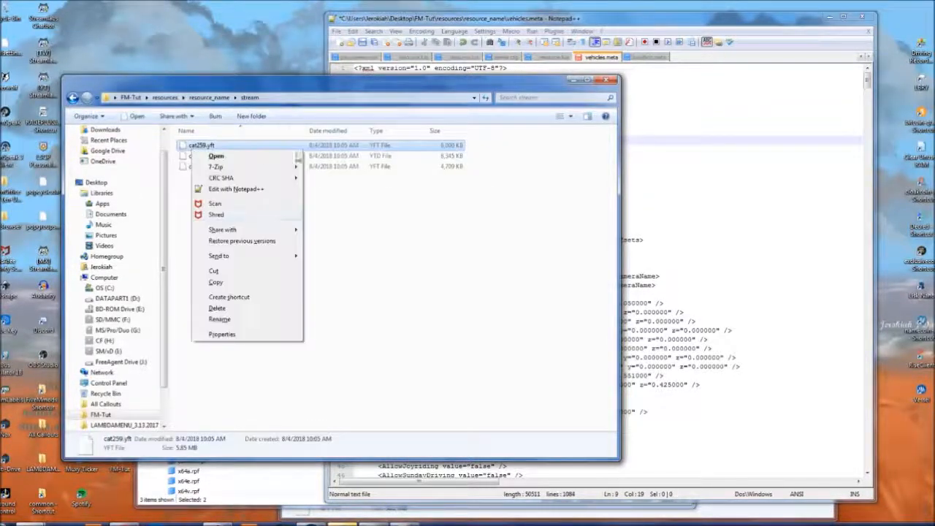
{"action": "left_click", "coordinate": [219, 319]}
{"action": "type", "text": "ne"}
{"action": "type", "text": "bo"}
{"action": "key", "text": "BackSpace"}
{"action": "type", "text": "hell"}
{"action": "type", "text": "t"}
{"action": "key", "text": "Return"}
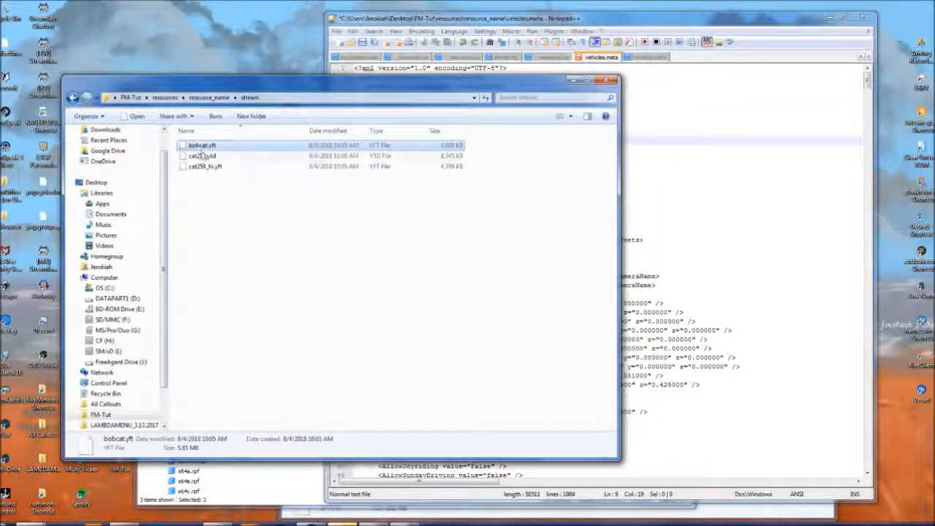
Switch to Notepad++, set the modelName entry in vehicles.meta to bobcat, and close the editor.
{"action": "left_click", "coordinate": [686, 105]}
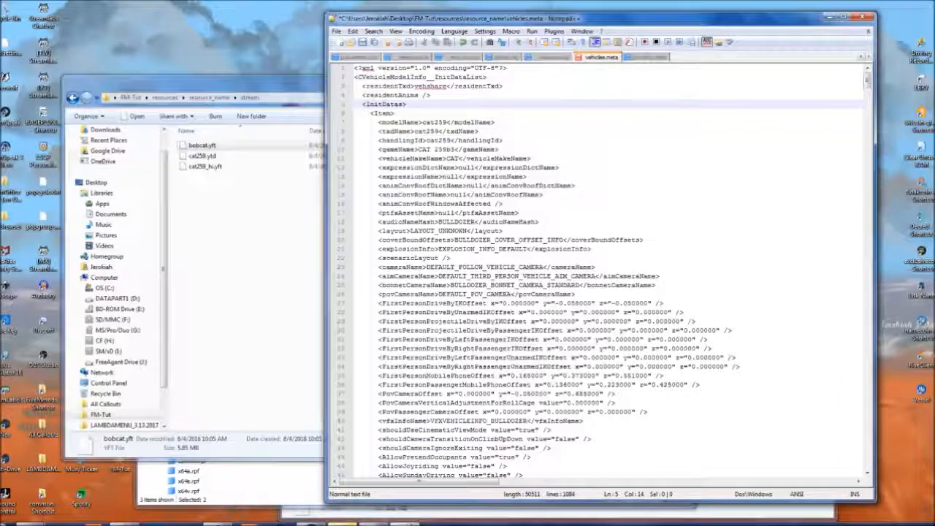
{"action": "double_click", "coordinate": [434, 122]}
{"action": "type", "text": "bobcat"}
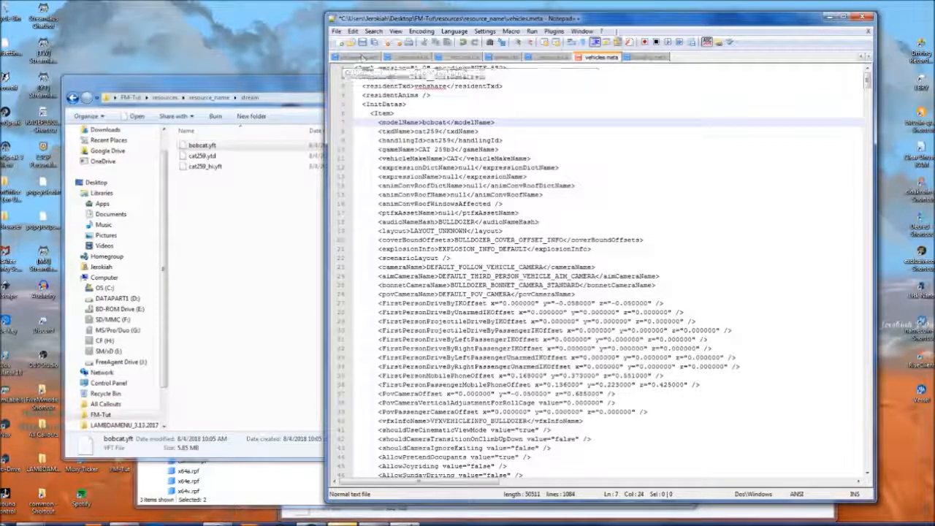
{"action": "left_click", "coordinate": [862, 19]}
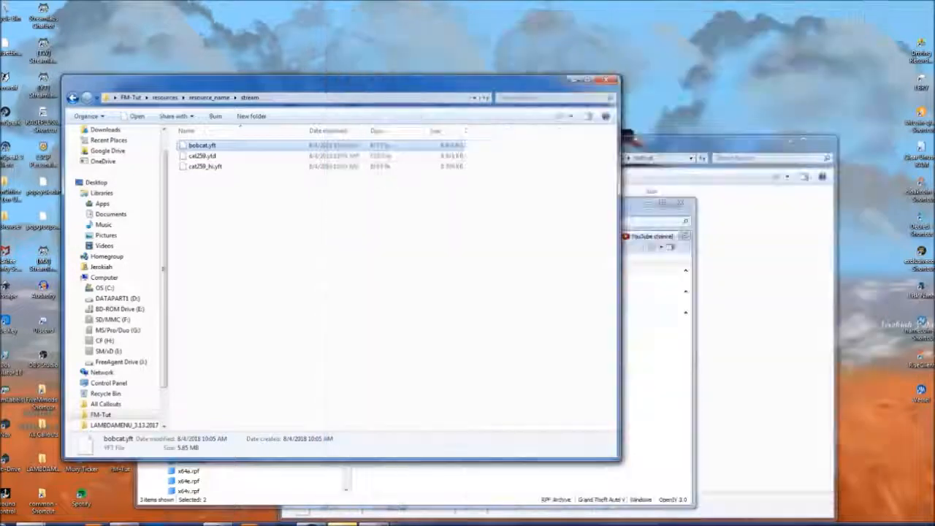
Rename bobcat.yft in the stream folder to cat259.yft and go back up to the resources folder.
{"action": "right_click", "coordinate": [193, 148]}
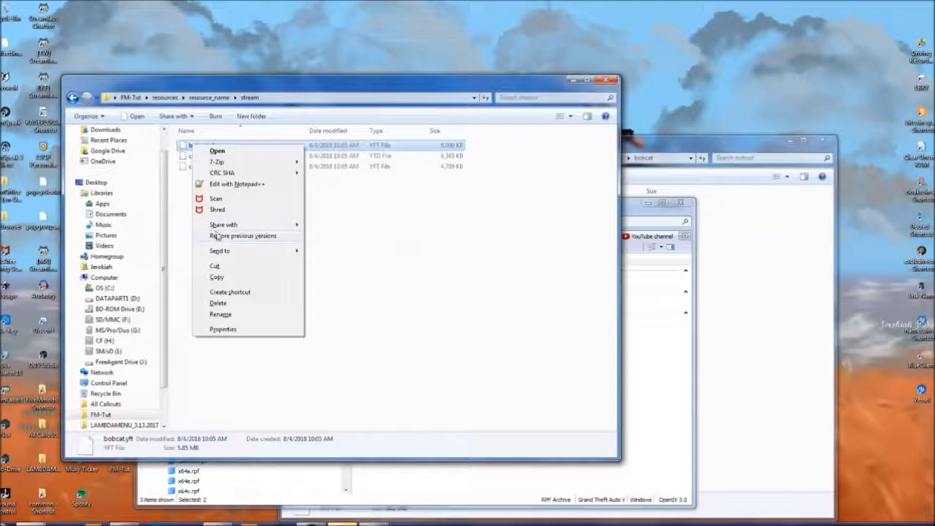
{"action": "left_click", "coordinate": [235, 314]}
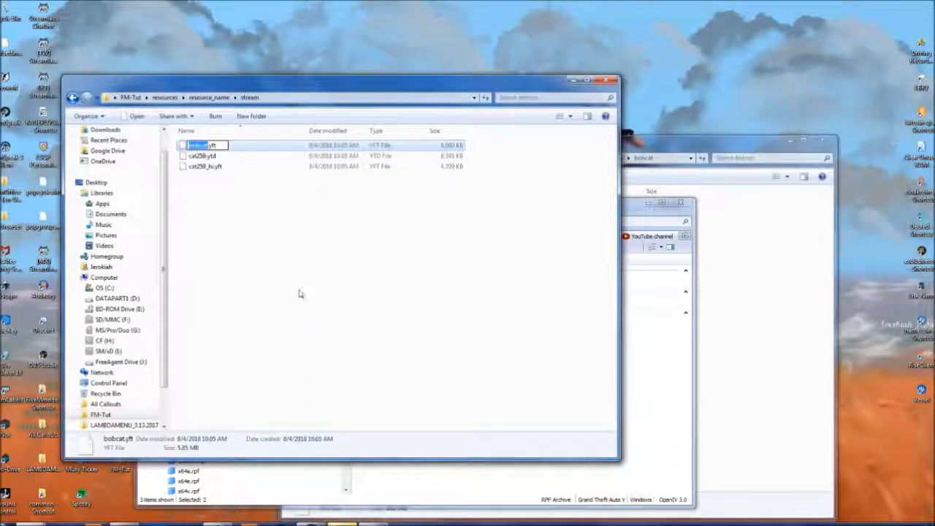
{"action": "type", "text": "cat259"}
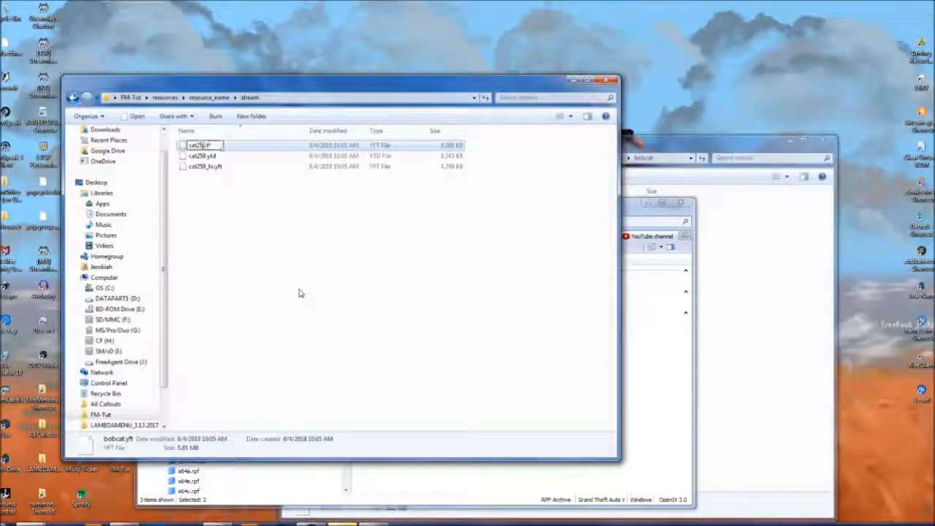
{"action": "key", "text": "Return"}
{"action": "left_click", "coordinate": [209, 97]}
{"action": "left_click", "coordinate": [165, 97]}
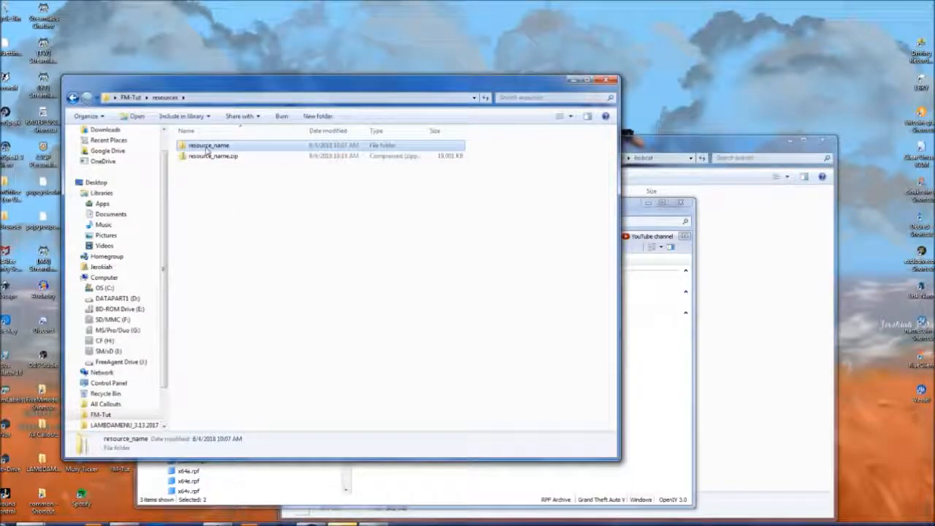
{"action": "left_click", "coordinate": [788, 240]}
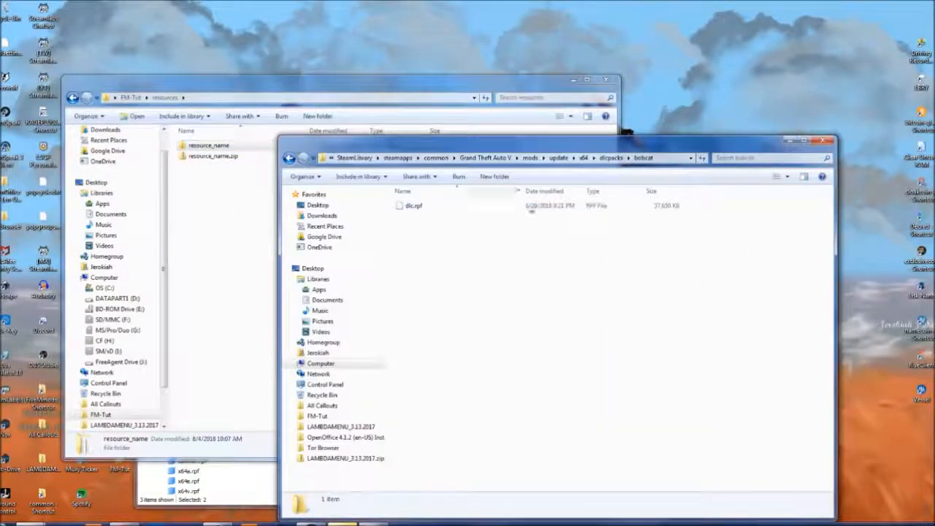
{"action": "left_click", "coordinate": [270, 87]}
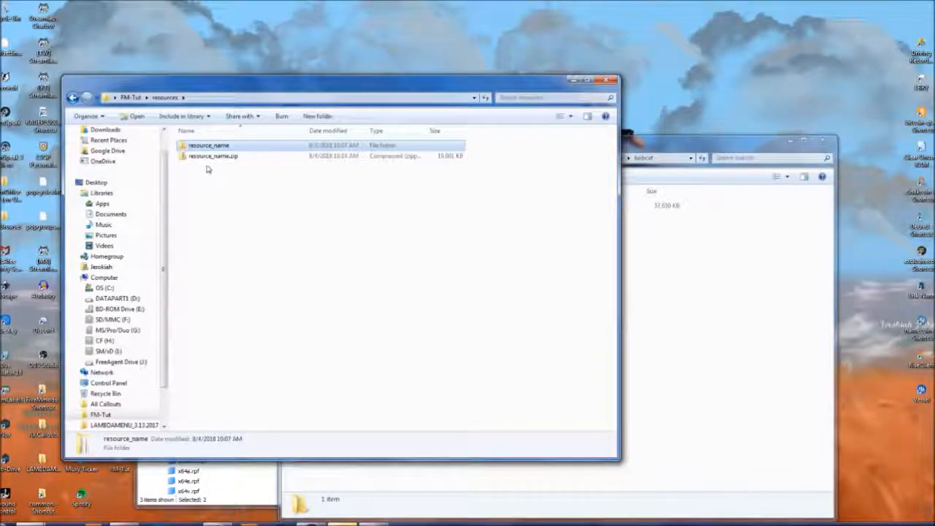
Create a new folder named exemplar inside the stream folder of resource_name.
{"action": "double_click", "coordinate": [220, 146]}
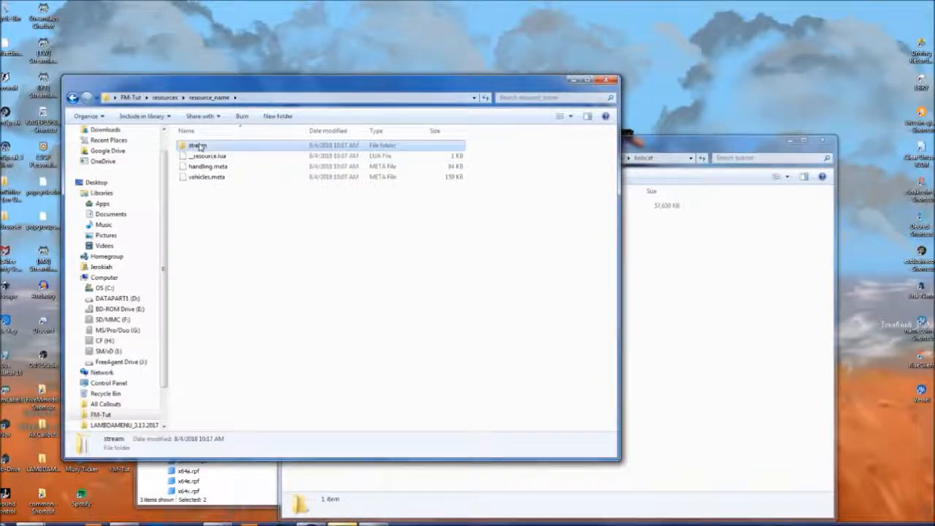
{"action": "double_click", "coordinate": [200, 146]}
{"action": "right_click", "coordinate": [207, 231]}
{"action": "mouse_move", "coordinate": [244, 369]}
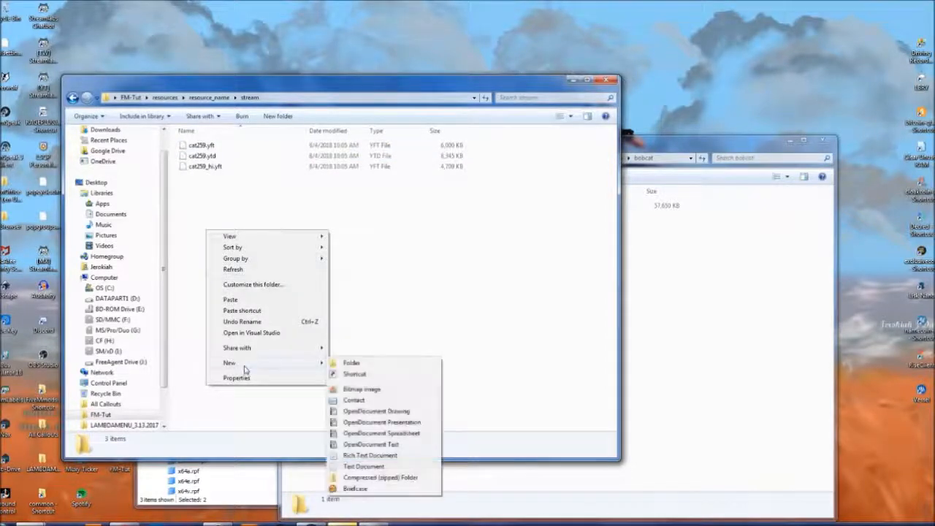
{"action": "left_click", "coordinate": [343, 363]}
{"action": "type", "text": "cxemplar"}
{"action": "key", "text": "Return"}
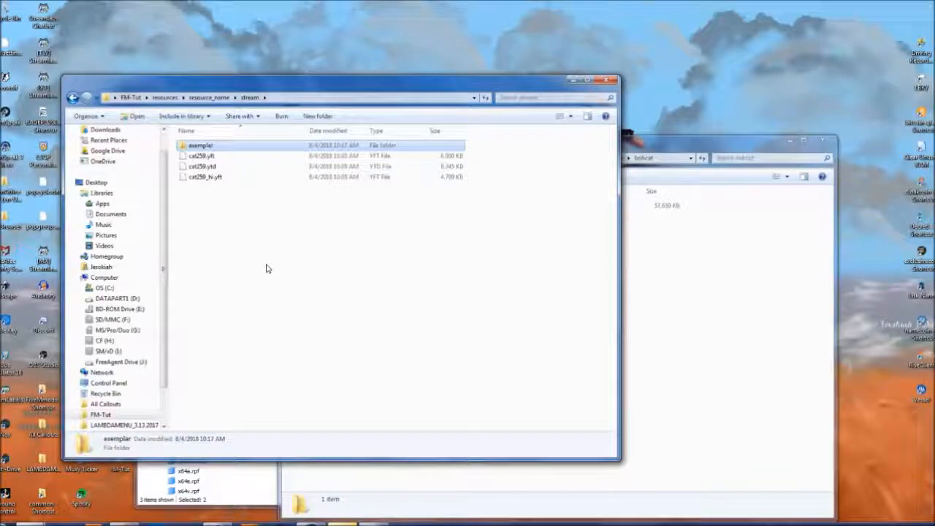
Look inside the exemplar folder, return to stream, and delete the exemplar folder.
{"action": "double_click", "coordinate": [207, 149]}
{"action": "right_click", "coordinate": [202, 170]}
{"action": "mouse_move", "coordinate": [287, 302]}
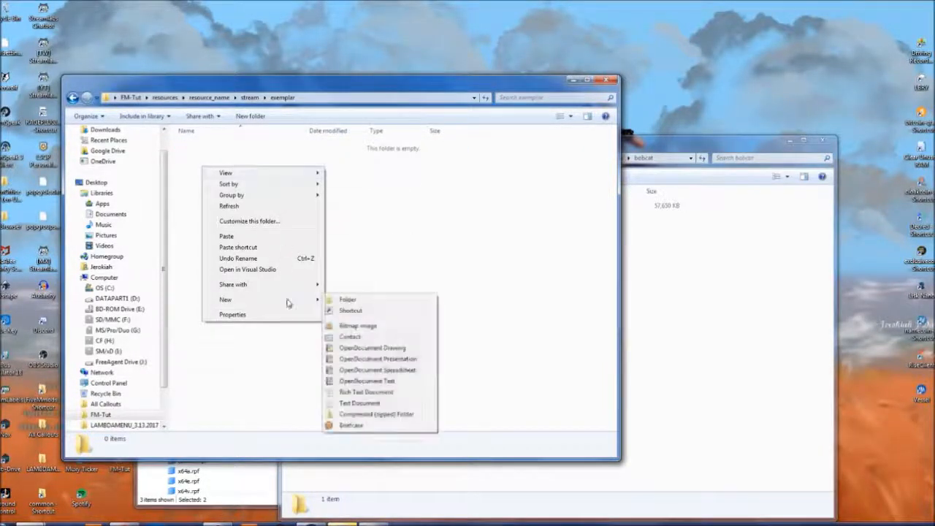
{"action": "left_click", "coordinate": [199, 192]}
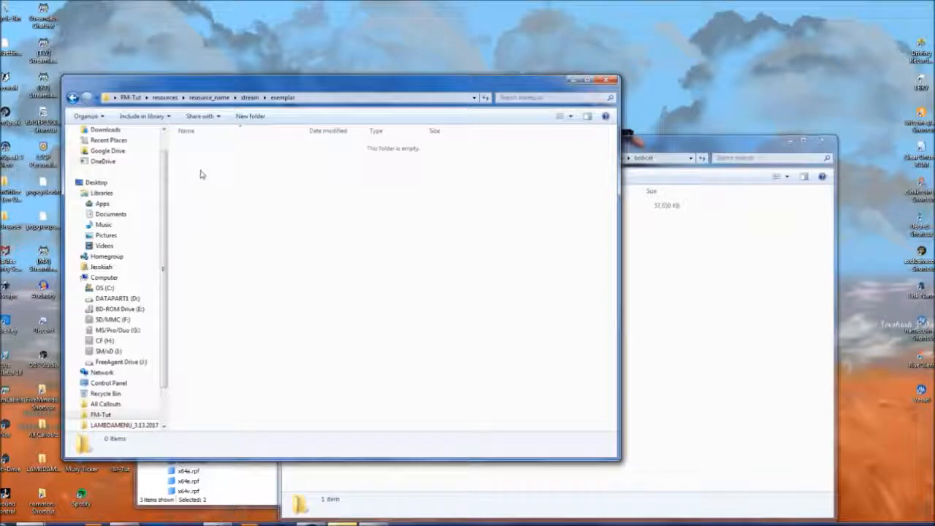
{"action": "left_click", "coordinate": [249, 97]}
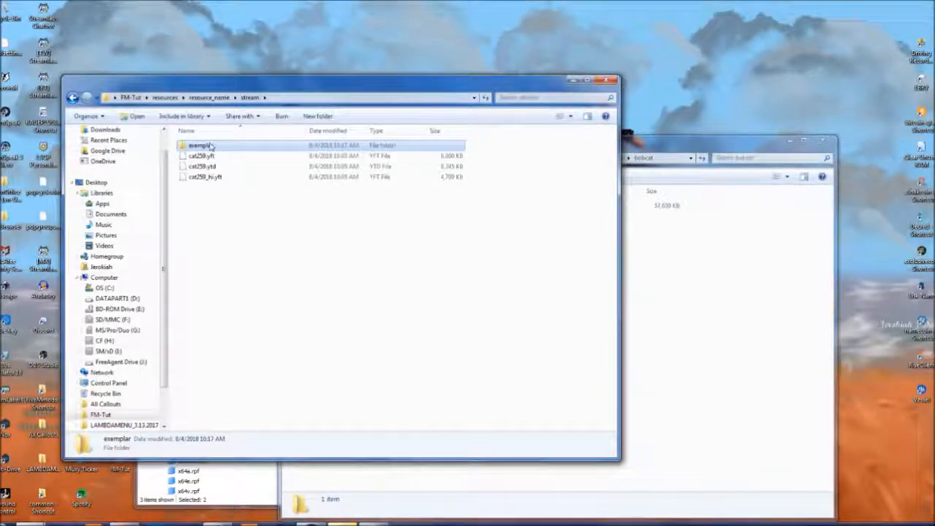
{"action": "key", "text": "Delete"}
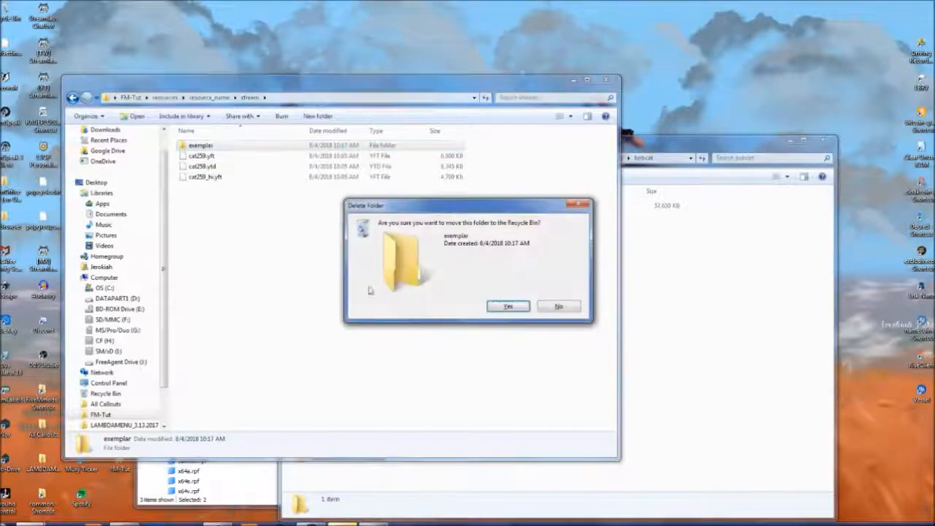
{"action": "left_click", "coordinate": [507, 306]}
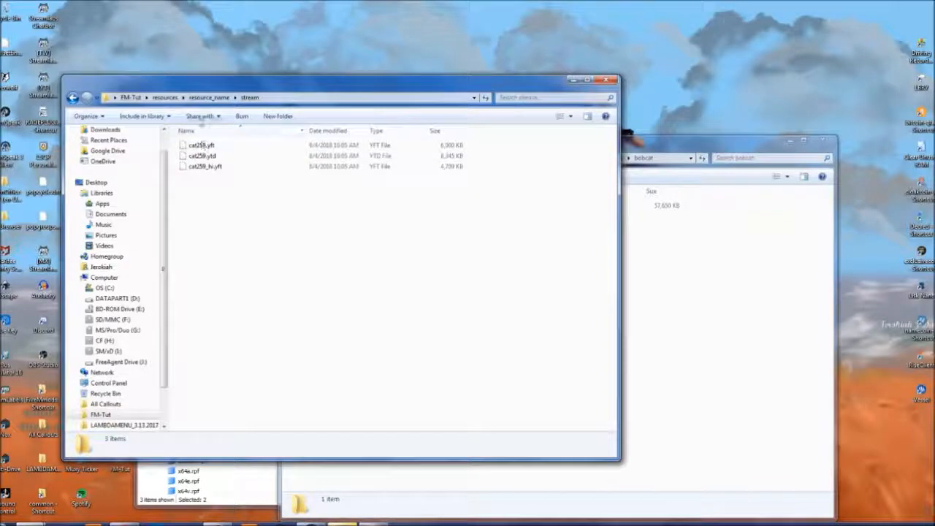
Go back to the resource_name folder and review its handling.meta and vehicles.meta files.
{"action": "left_click", "coordinate": [209, 97]}
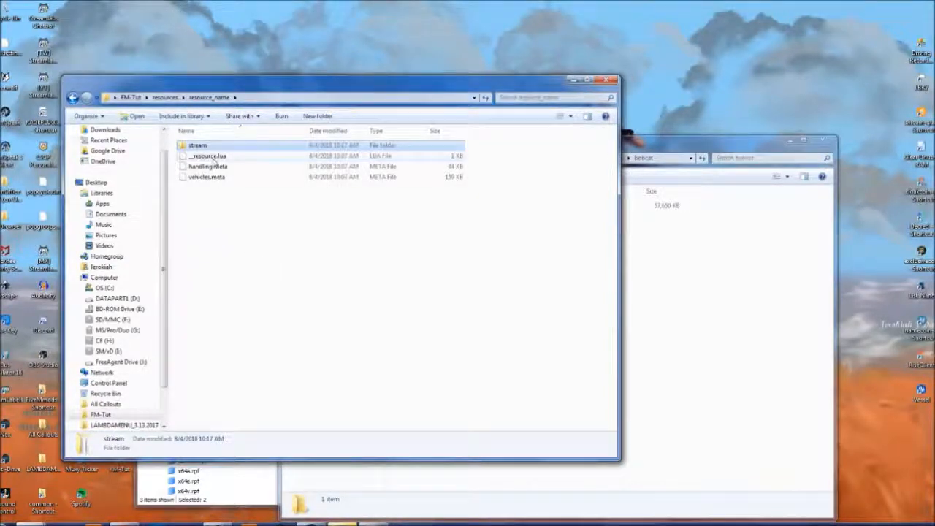
{"action": "left_click", "coordinate": [208, 167]}
{"action": "left_click", "coordinate": [207, 177]}
{"action": "left_click", "coordinate": [236, 234]}
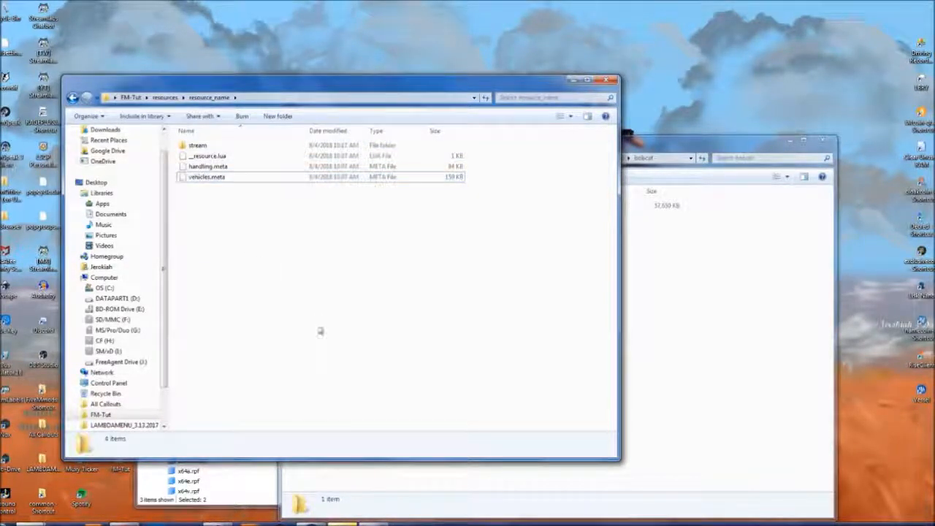
{"action": "left_click", "coordinate": [724, 308]}
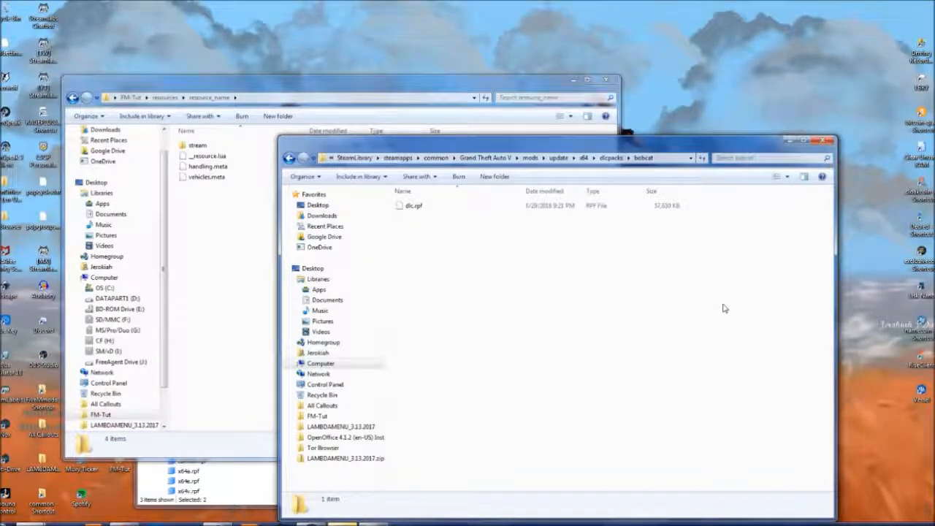
{"action": "left_click", "coordinate": [314, 86]}
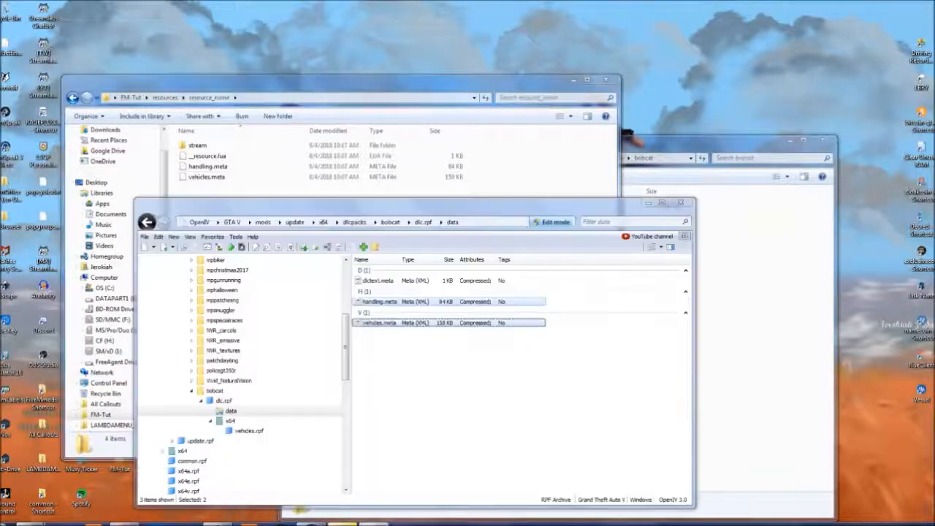
In OpenIV, open dlclist.xml from mods/update/update.rpf/common/data for editing and go to the end of its item list.
{"action": "left_click", "coordinate": [248, 485]}
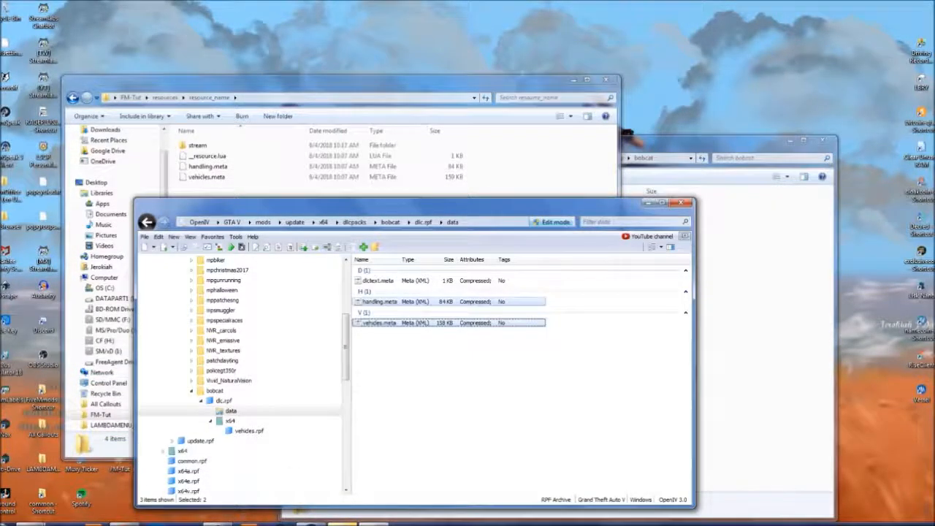
{"action": "left_click", "coordinate": [223, 380]}
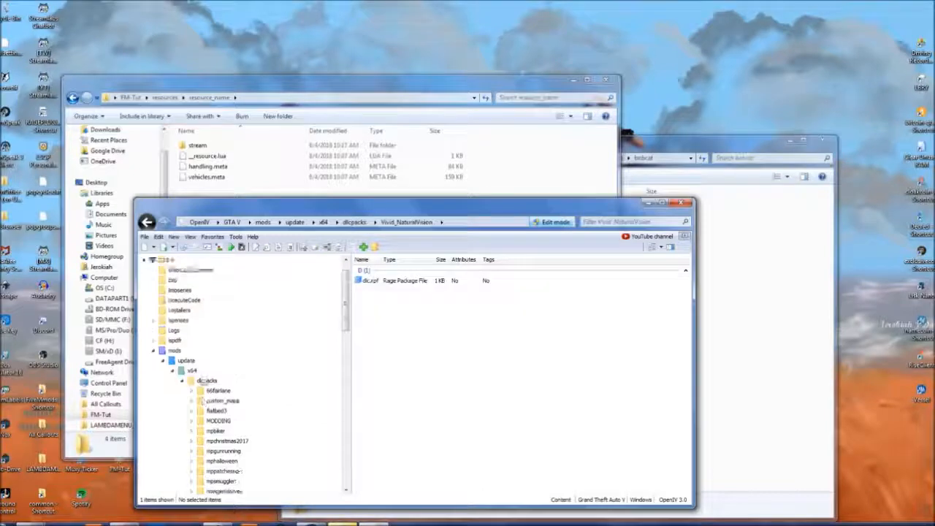
{"action": "left_click", "coordinate": [184, 344]}
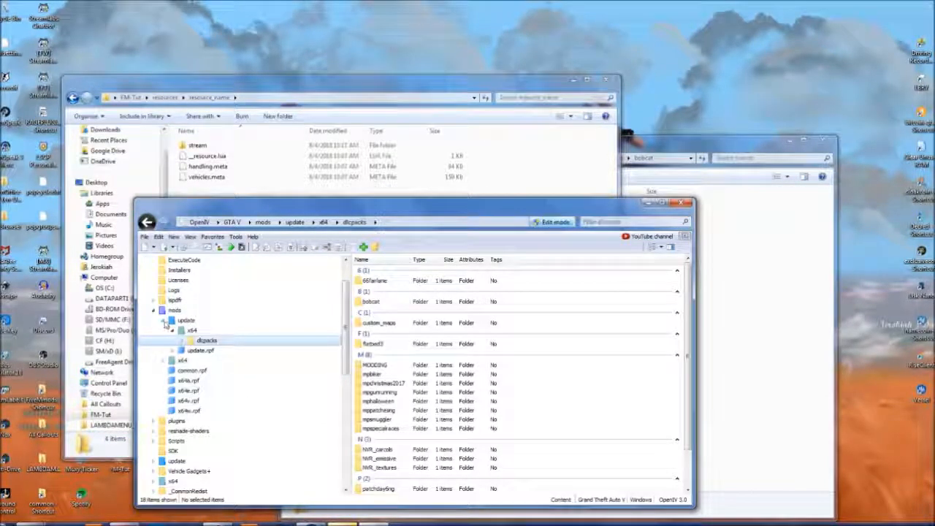
{"action": "double_click", "coordinate": [187, 351]}
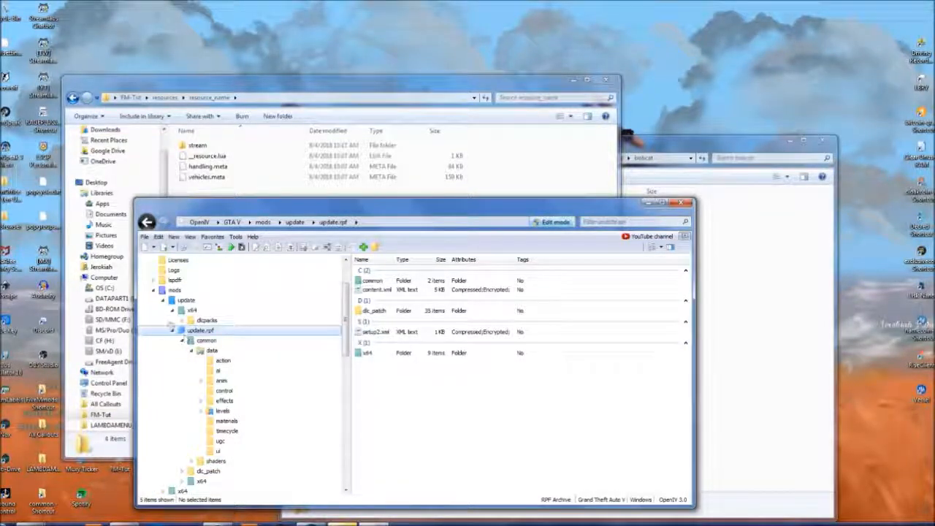
{"action": "left_click", "coordinate": [210, 350]}
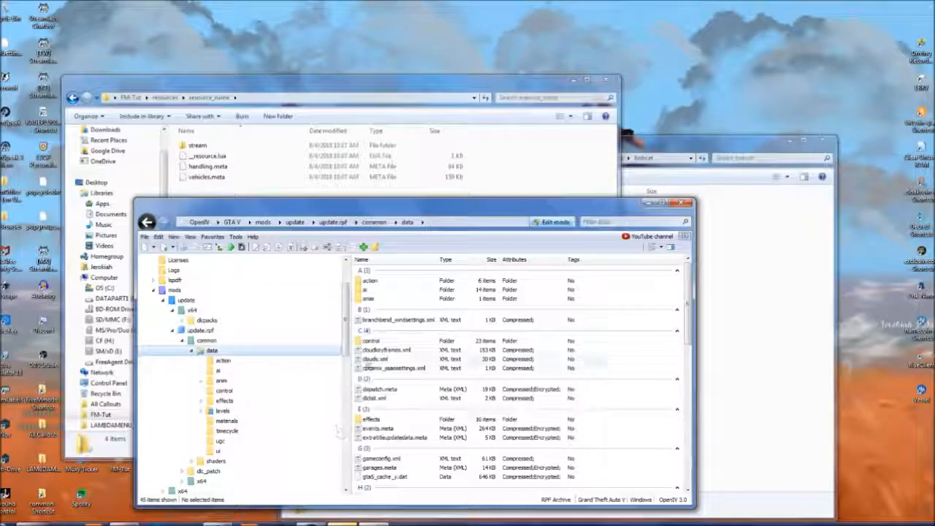
{"action": "right_click", "coordinate": [373, 398]}
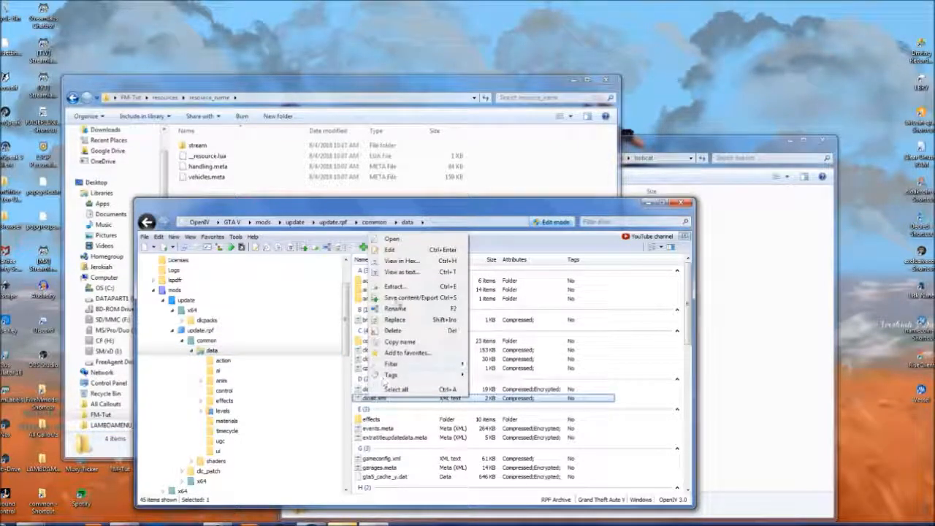
{"action": "left_click", "coordinate": [406, 250]}
{"action": "scroll", "coordinate": [377, 453], "scroll_direction": "down", "scroll_amount": 10}
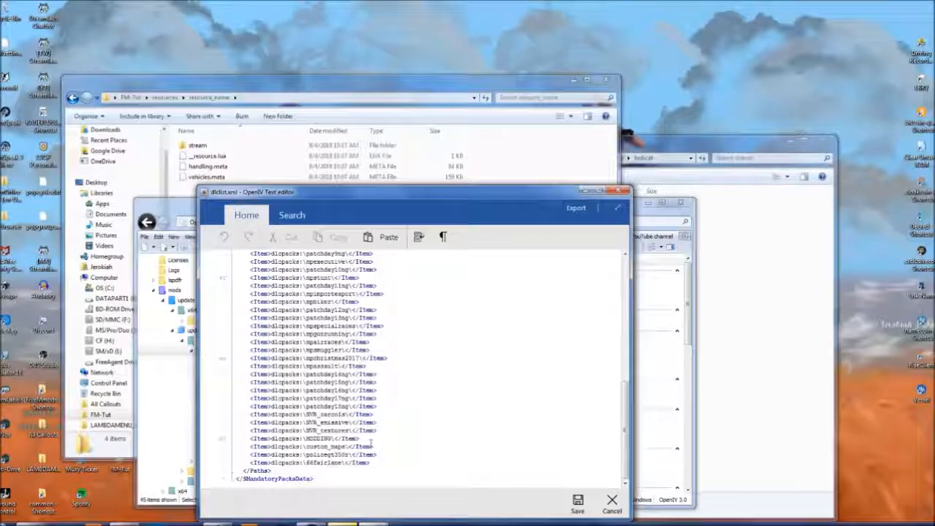
Try to replace the pack name 66fairlane in the last dlclist.xml item with the clipboard contents.
{"action": "left_click_drag", "start_coordinate": [375, 462], "coordinate": [222, 463]}
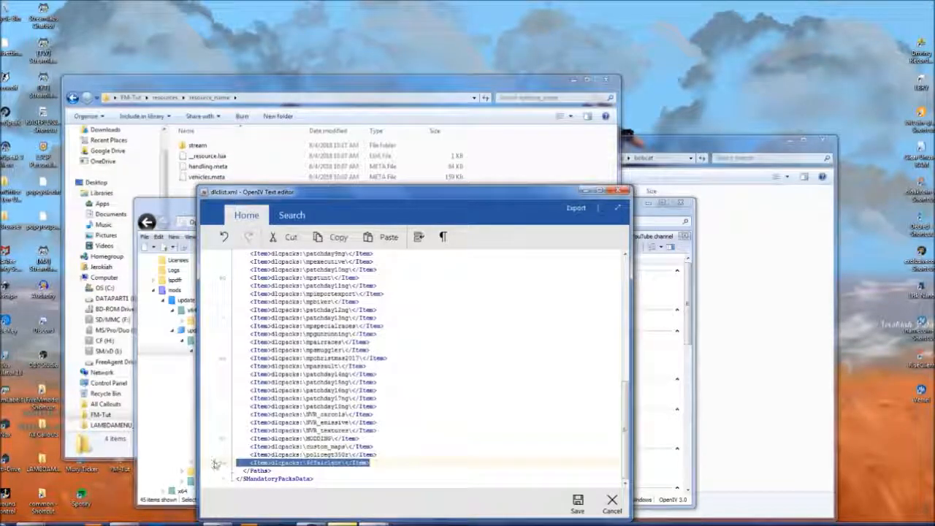
{"action": "left_click", "coordinate": [279, 471]}
{"action": "left_click_drag", "start_coordinate": [305, 462], "coordinate": [341, 462]}
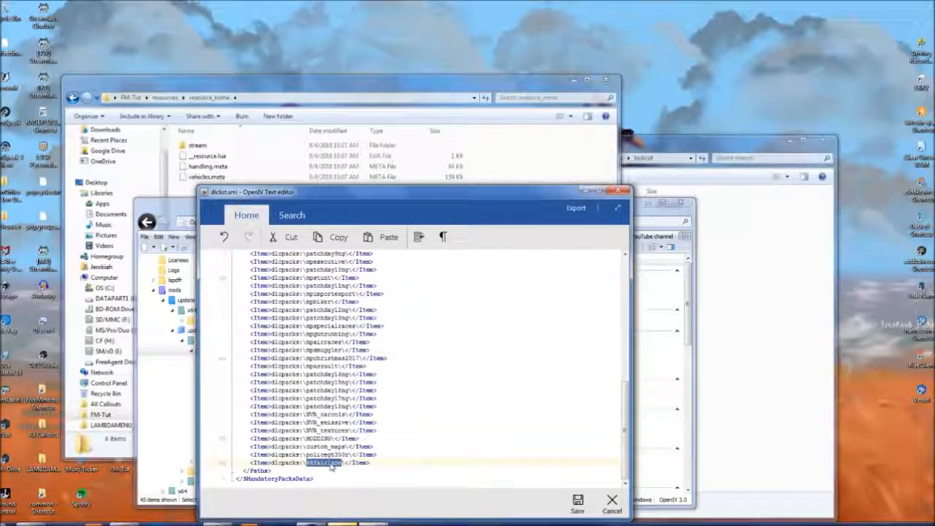
{"action": "key", "text": "ctrl+v"}
{"action": "key", "text": "ctrl+z"}
Duplicate the last dlcpacks item in dlclist.xml on a new line and change the copy's pack name to cat259.
{"action": "left_click_drag", "start_coordinate": [250, 462], "coordinate": [381, 462]}
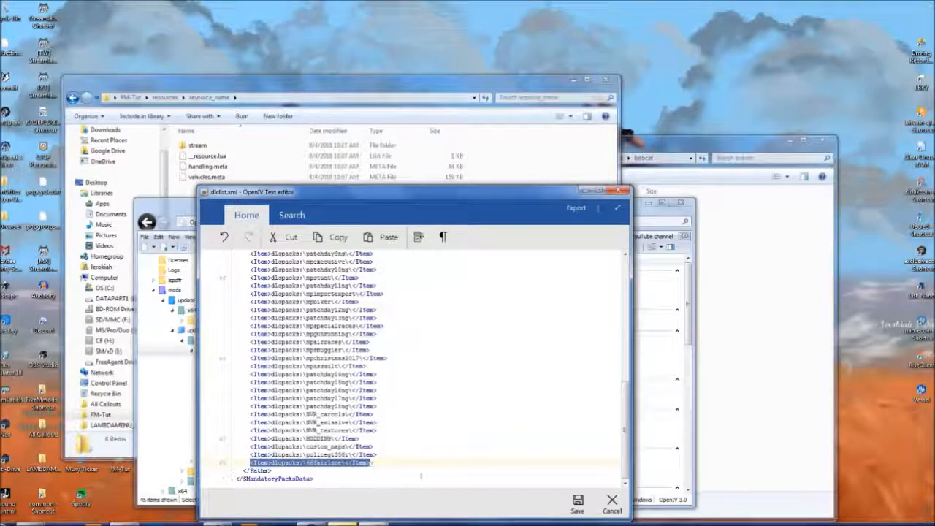
{"action": "key", "text": "ctrl+c"}
{"action": "left_click", "coordinate": [380, 462]}
{"action": "key", "text": "Return"}
{"action": "key", "text": "ctrl+v"}
{"action": "double_click", "coordinate": [321, 470]}
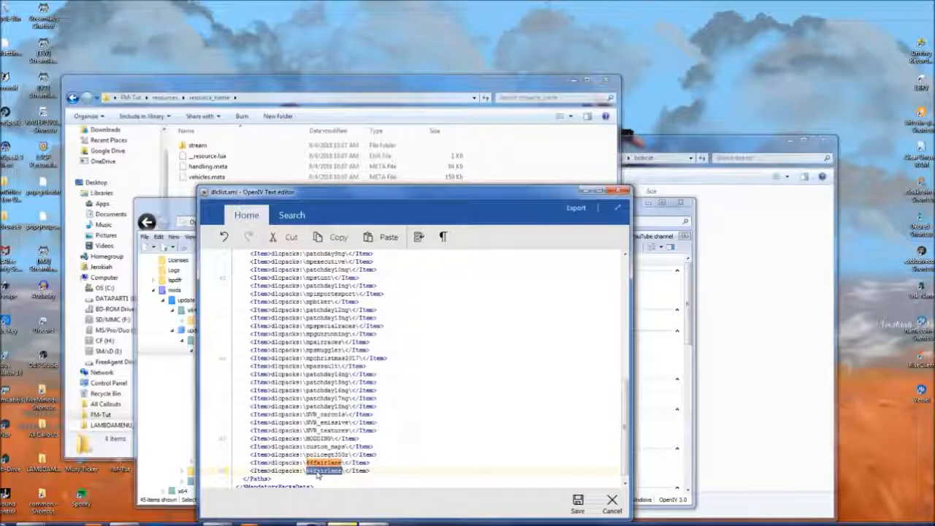
{"action": "type", "text": "tri599"}
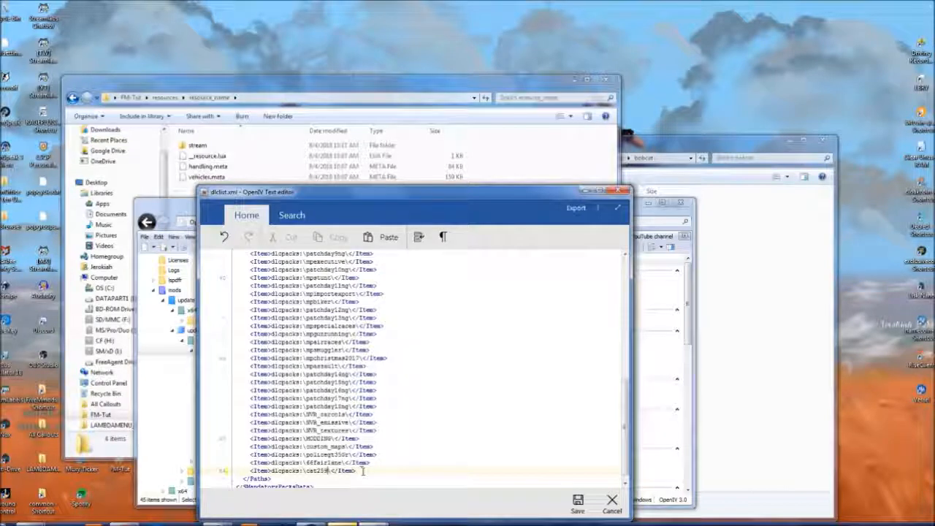
Remove the added cat259 item from dlclist.xml and close the text editor without saving.
{"action": "triple_click", "coordinate": [363, 470]}
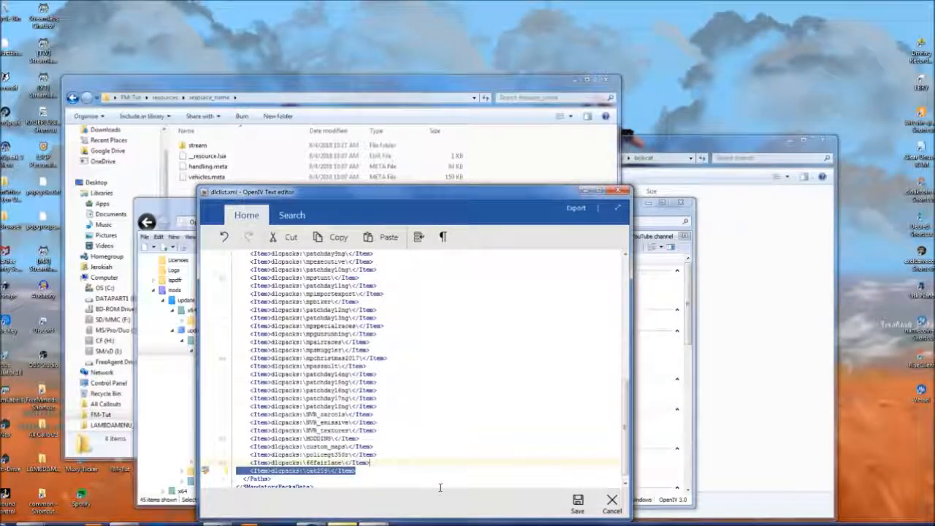
{"action": "key", "text": "Delete"}
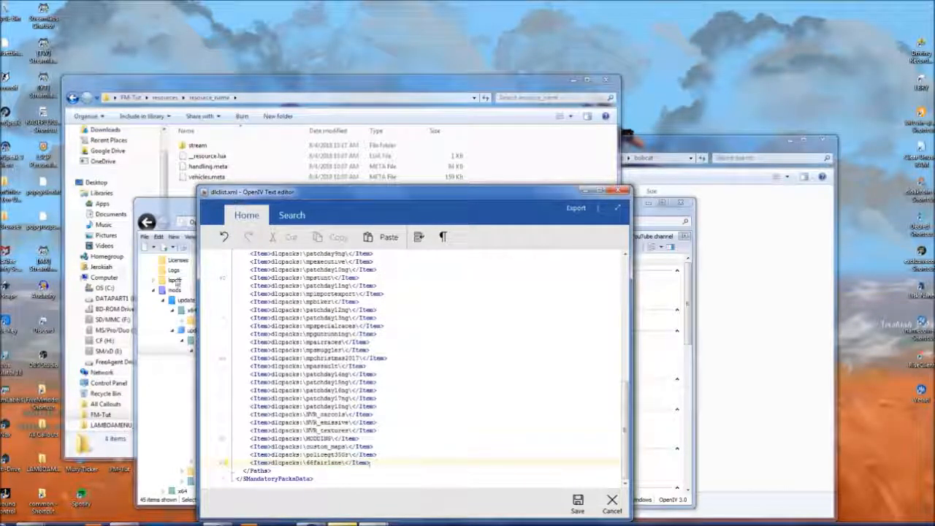
{"action": "left_click", "coordinate": [611, 502]}
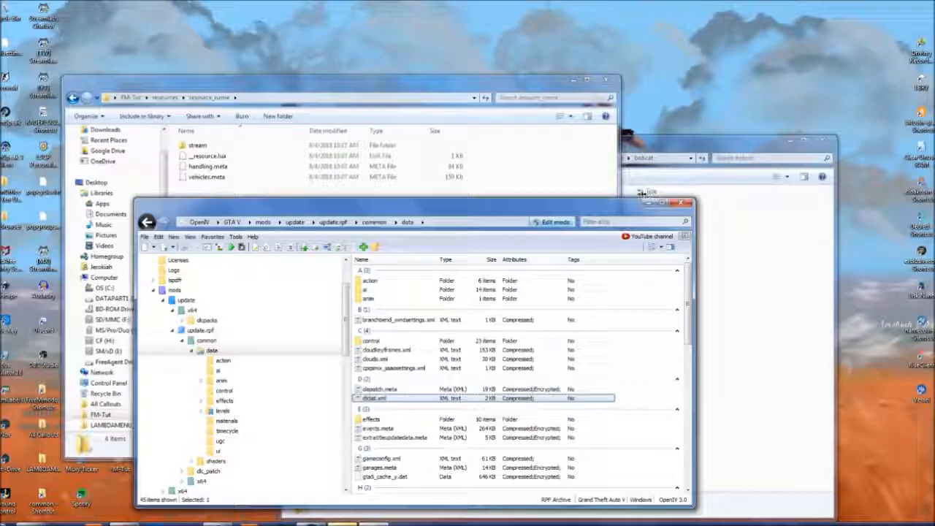
Switch to the Explorer window showing the bobcat pack, go up to dlcpacks, and delete the bobcat folder.
{"action": "left_click", "coordinate": [752, 212]}
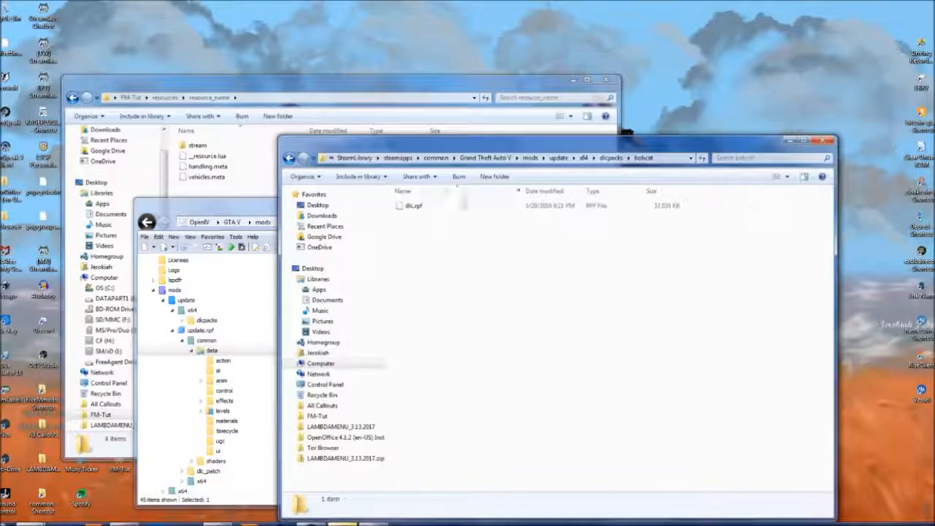
{"action": "left_click", "coordinate": [611, 159]}
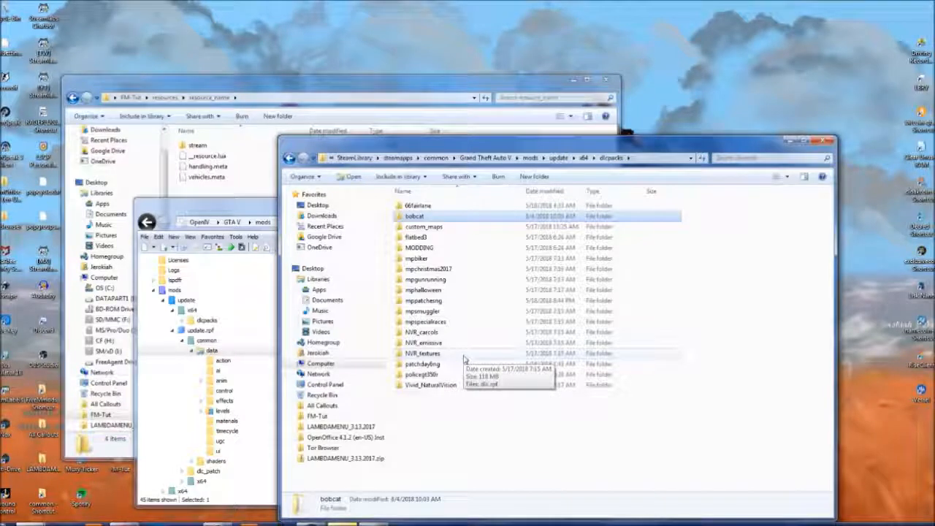
{"action": "key", "text": "Delete"}
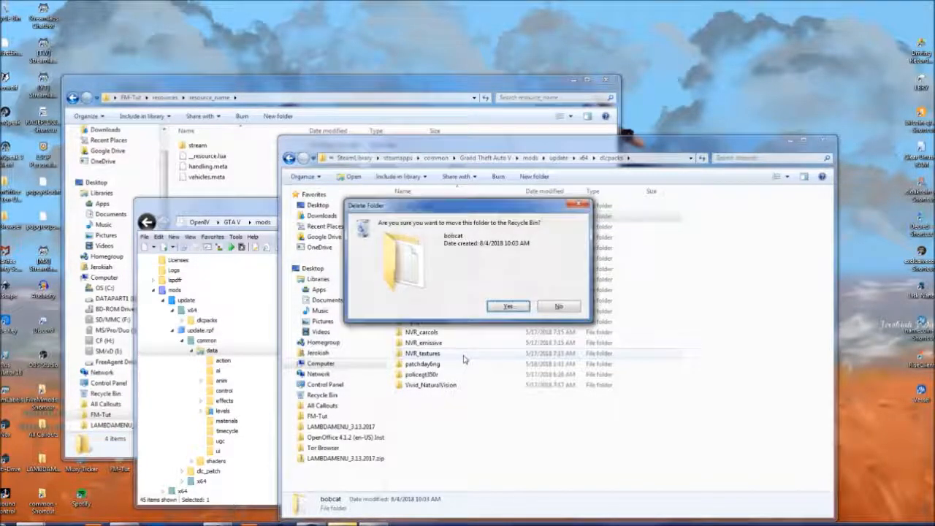
{"action": "key", "text": "Return"}
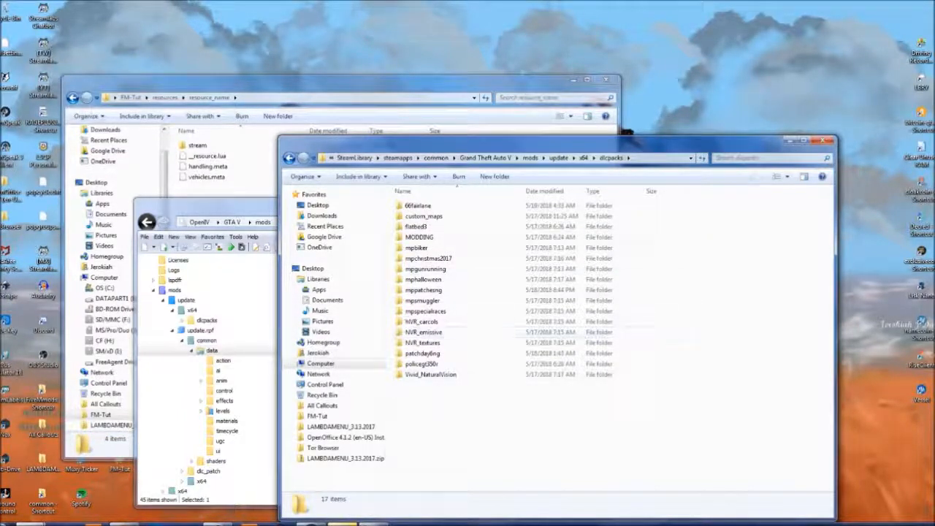
Go up to the steamapps/common folder to view the Grand Theft Auto V installs, close it, and check its desktop shortcut.
{"action": "left_click", "coordinate": [491, 158]}
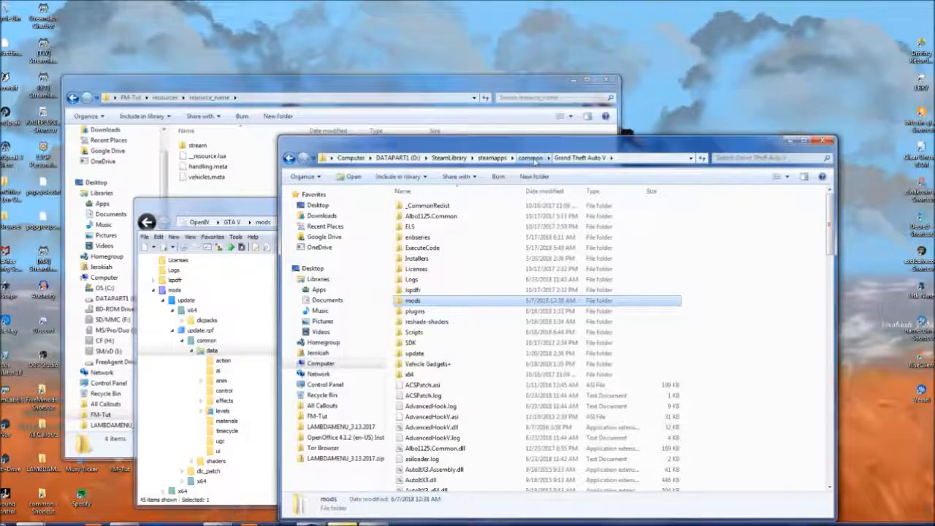
{"action": "left_click", "coordinate": [531, 158]}
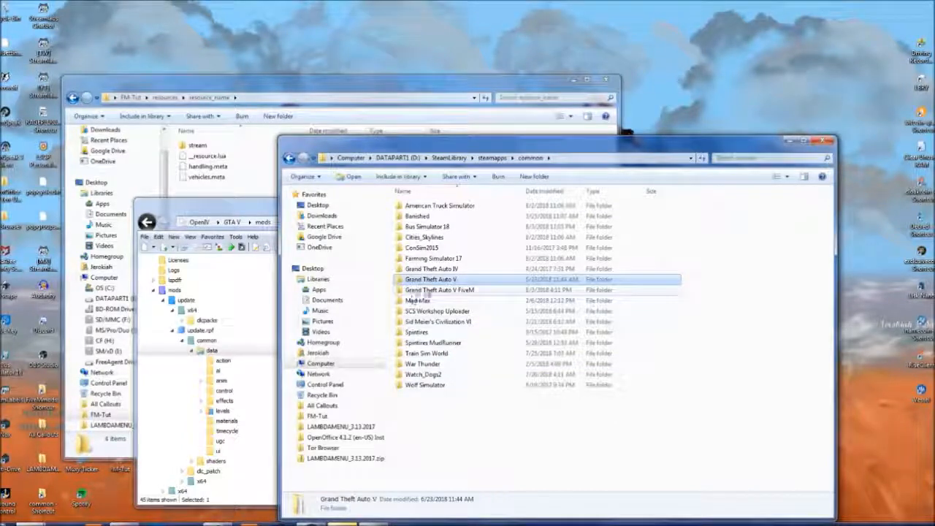
{"action": "mouse_move", "coordinate": [413, 286]}
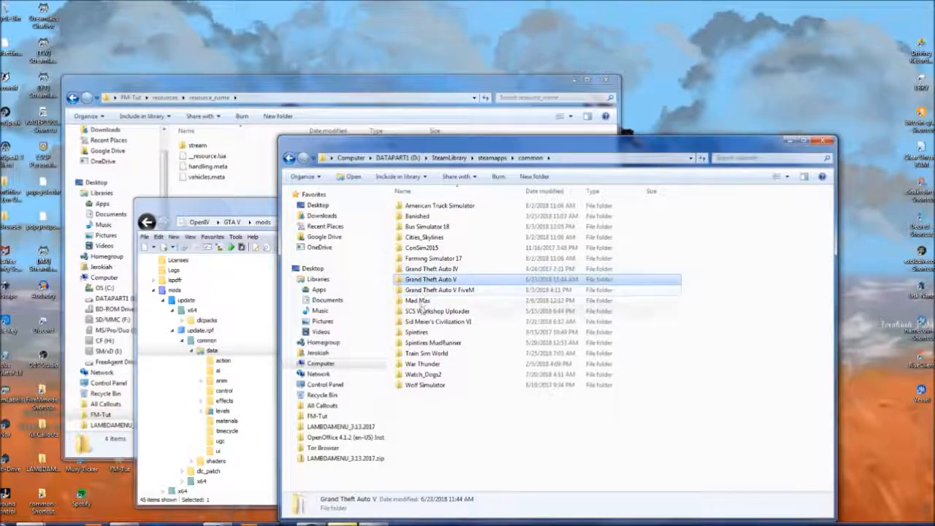
{"action": "left_click", "coordinate": [582, 427]}
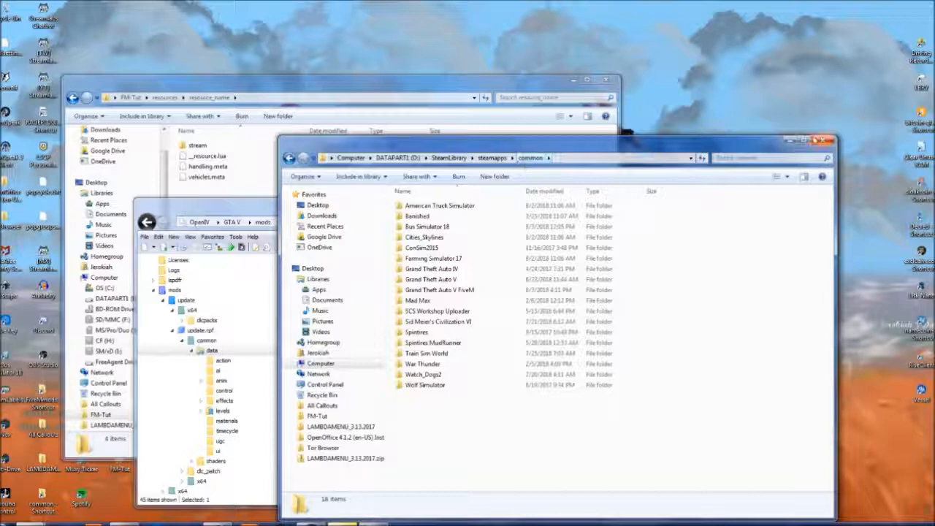
{"action": "left_click", "coordinate": [824, 140]}
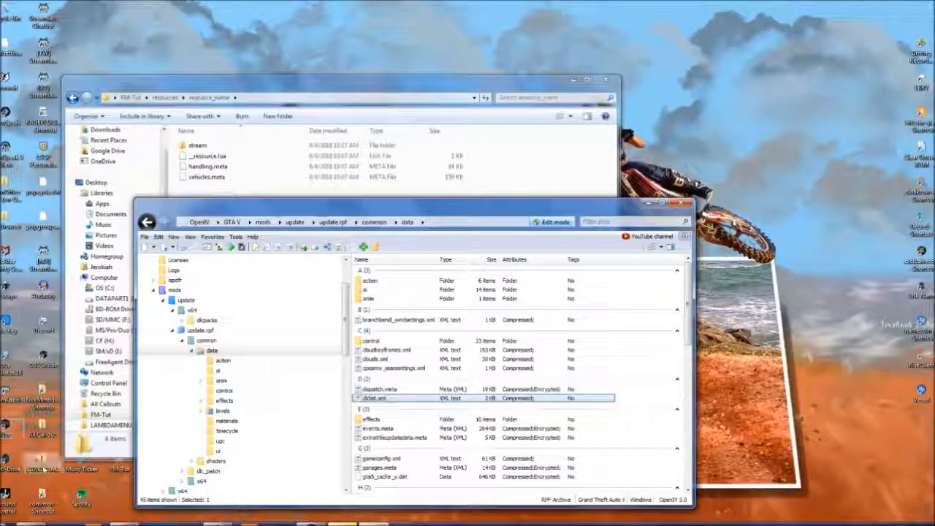
{"action": "double_click", "coordinate": [42, 495]}
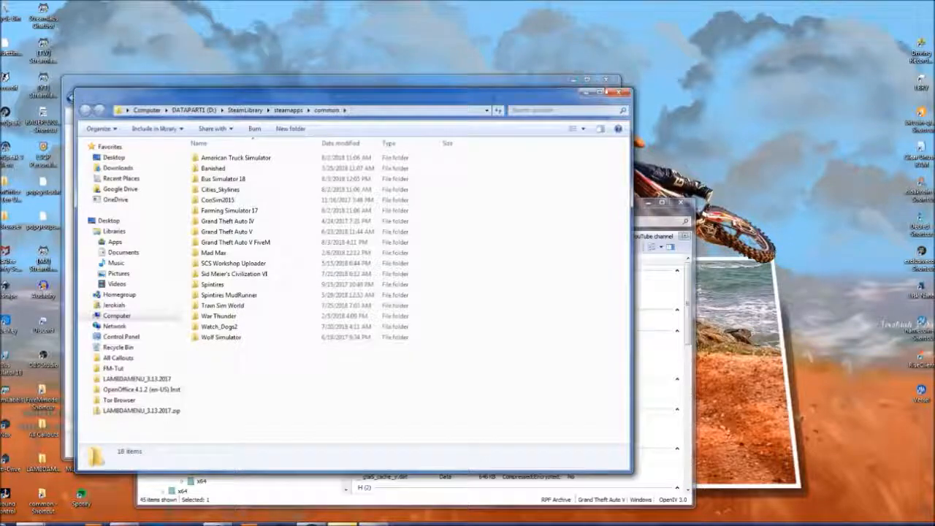
{"action": "left_click", "coordinate": [620, 93]}
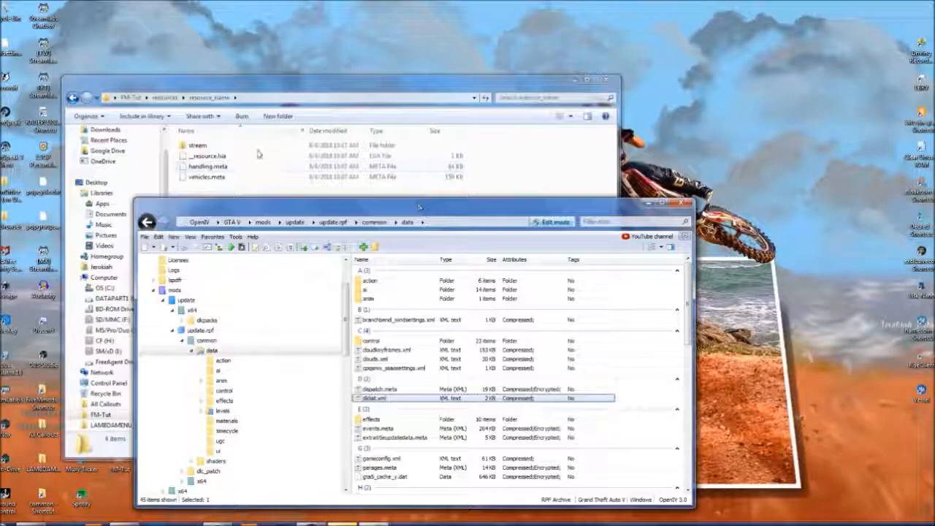
Return to the resource_name folder and review its __resource.lua and meta files along with the parent resources folder.
{"action": "left_click", "coordinate": [117, 98]}
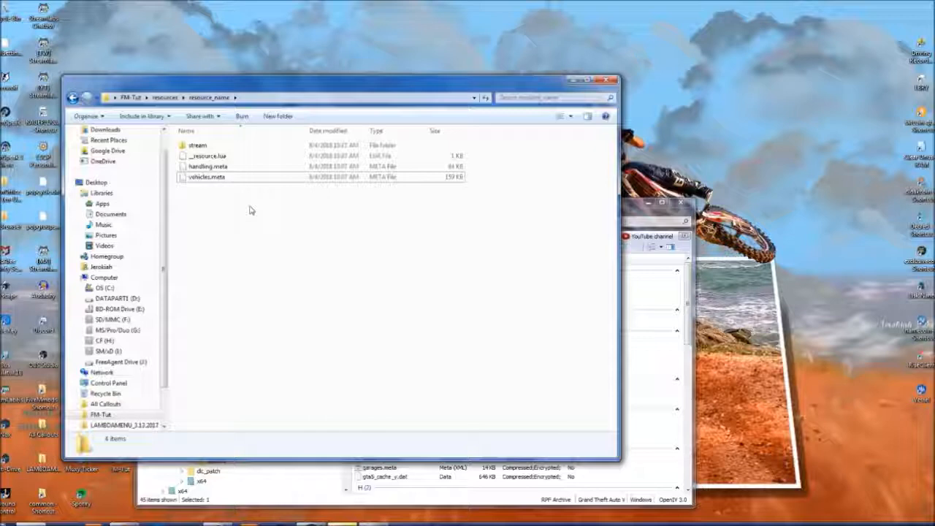
{"action": "right_click", "coordinate": [211, 157]}
{"action": "left_click", "coordinate": [232, 290]}
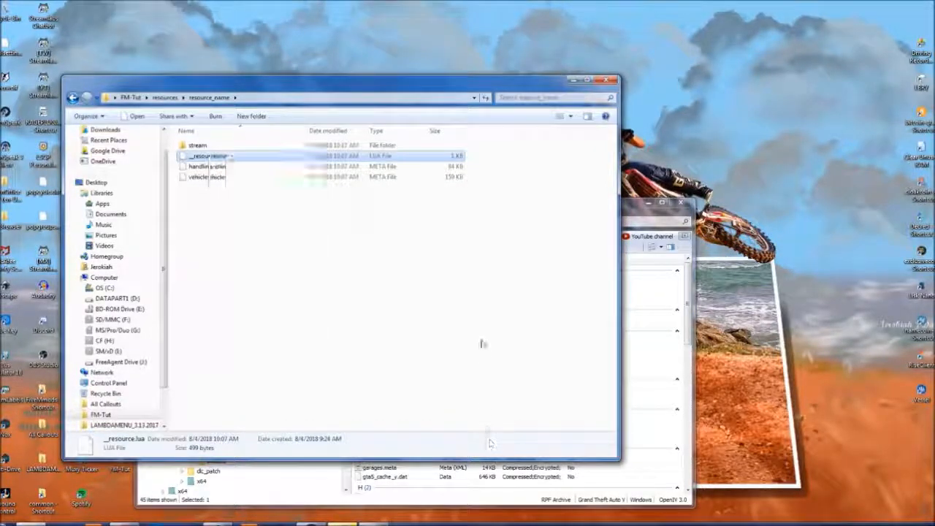
{"action": "left_click", "coordinate": [480, 344]}
{"action": "right_click", "coordinate": [215, 158]}
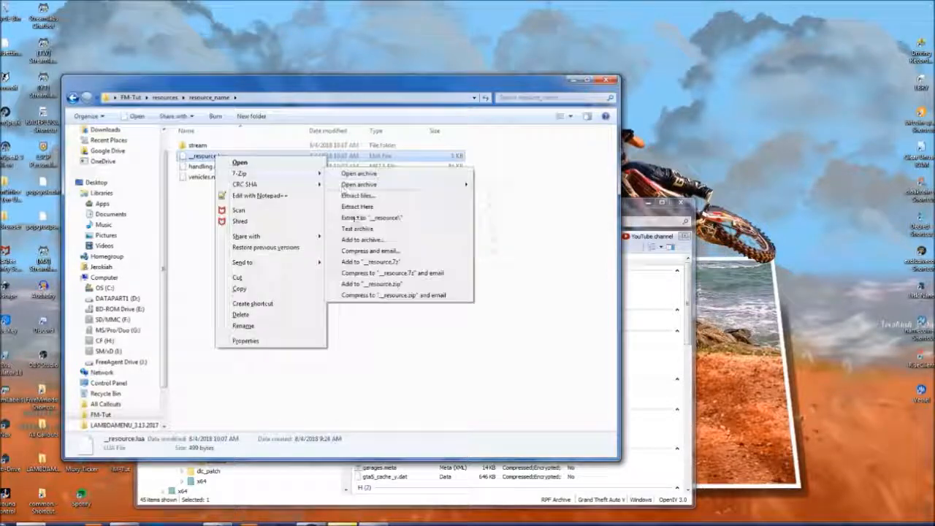
{"action": "left_click", "coordinate": [439, 397]}
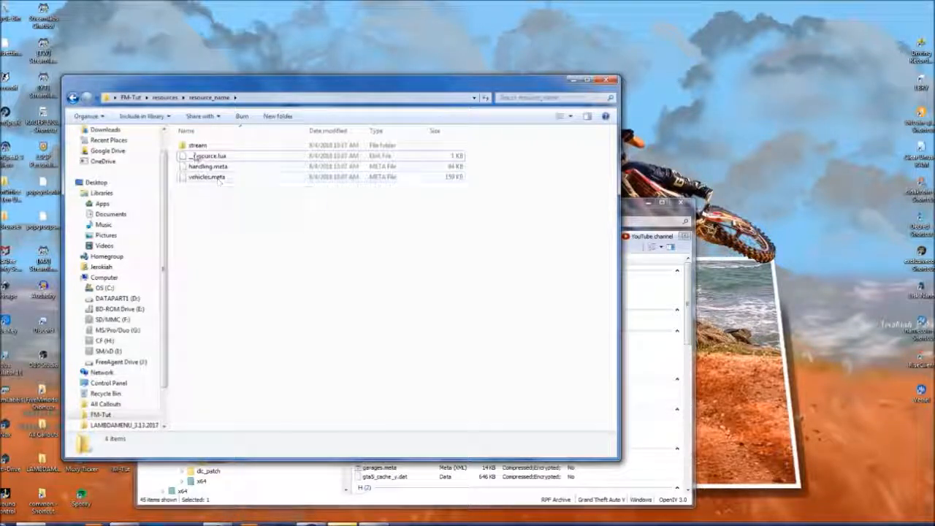
{"action": "left_click", "coordinate": [173, 100]}
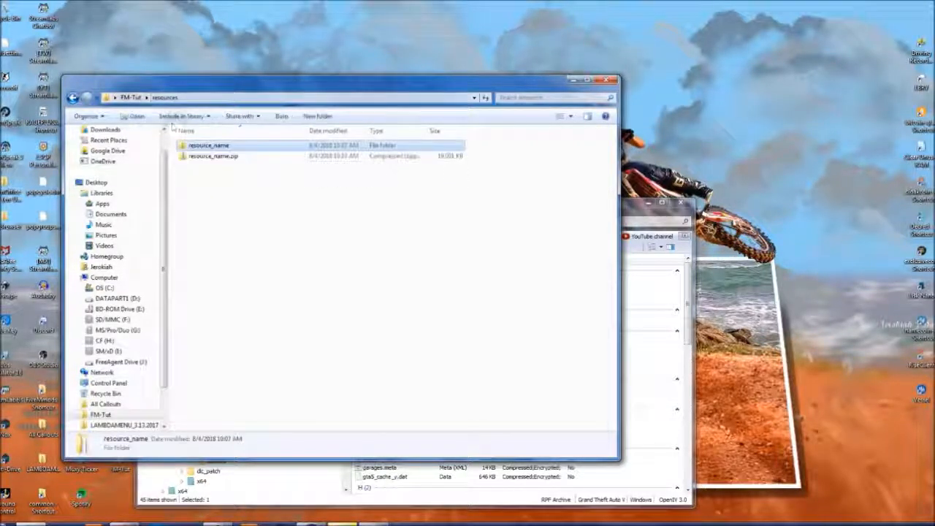
{"action": "double_click", "coordinate": [201, 156]}
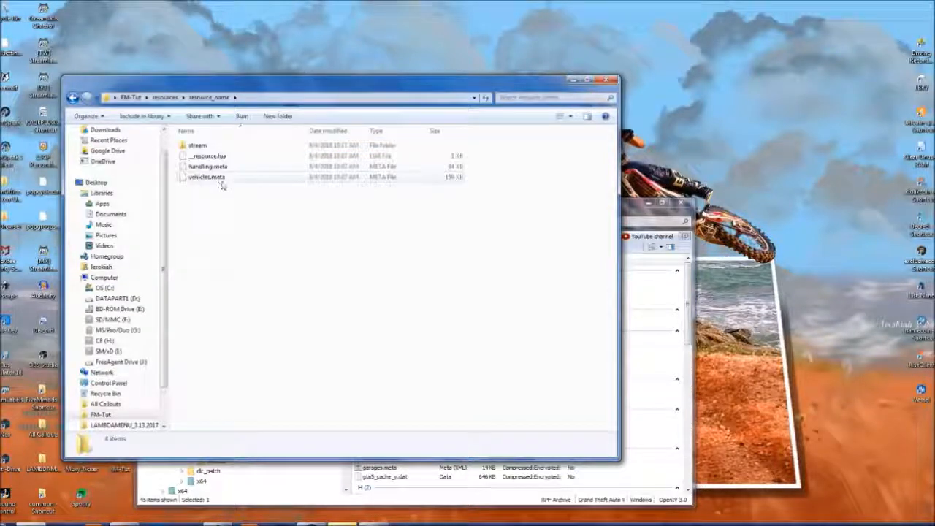